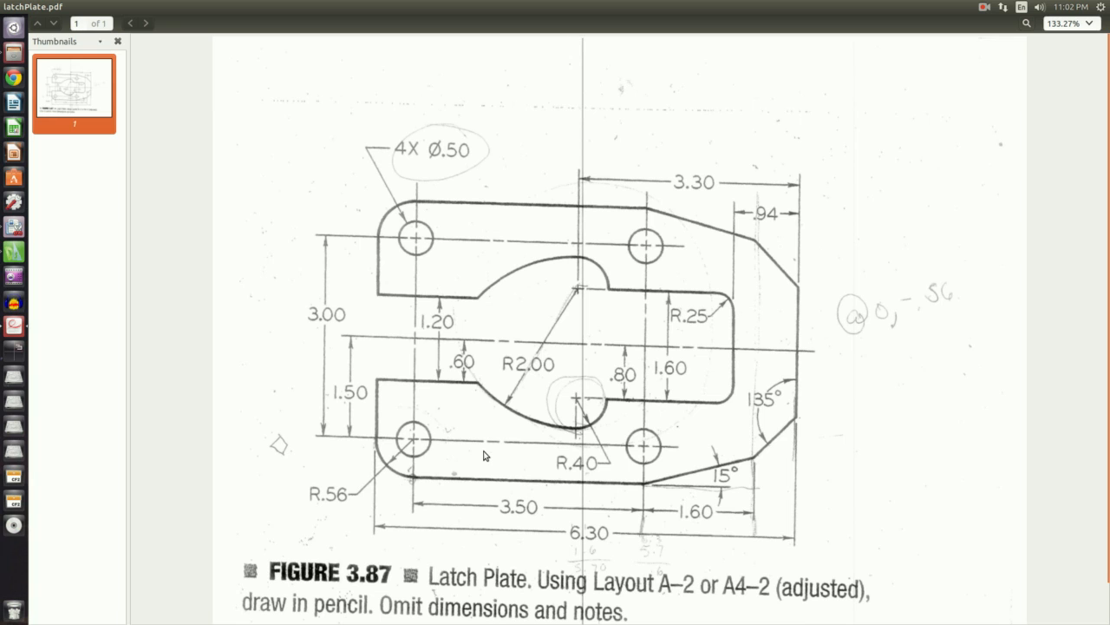
- In DraftSight, draw a vertical and a horizontal infinite line crossing at one point in the empty drawing
key("alt+Tab")
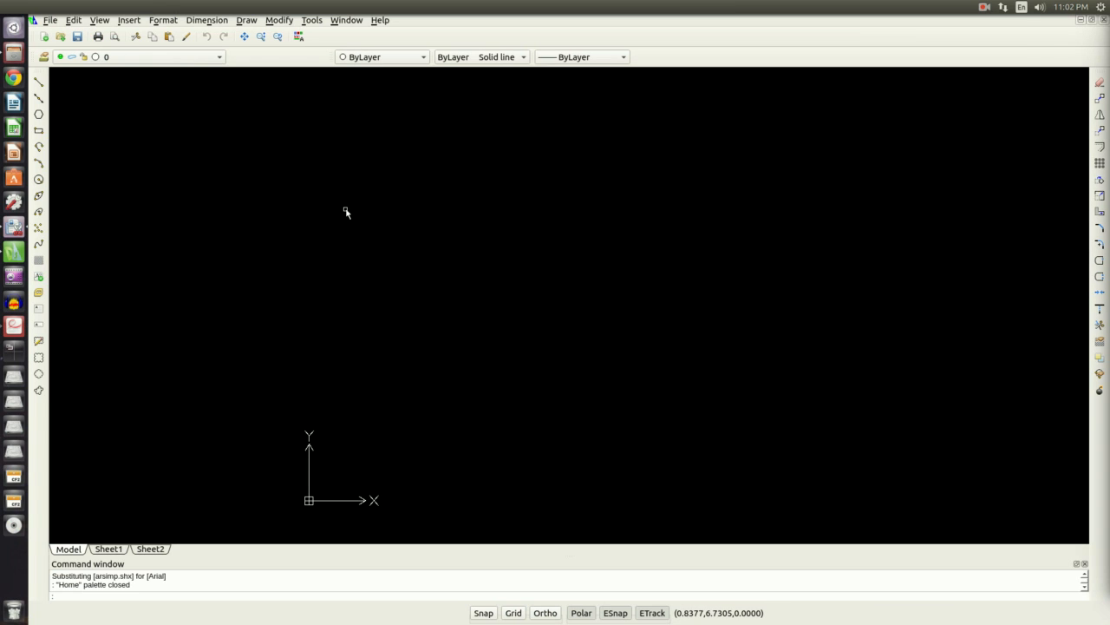
key("alt+Tab")
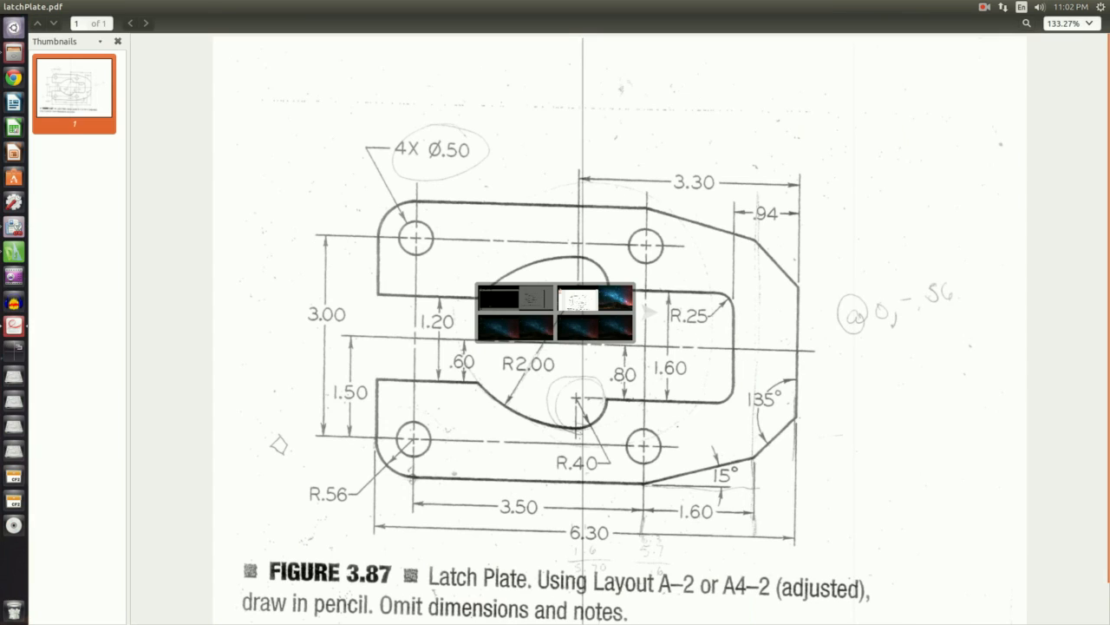
key("alt+Tab")
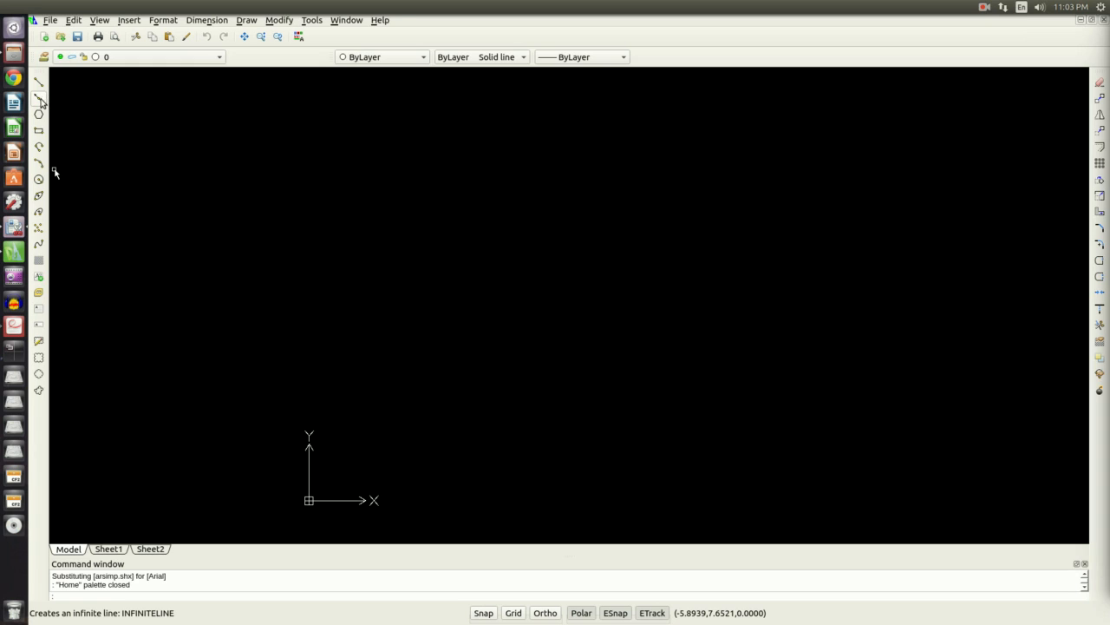
left_click(40, 99)
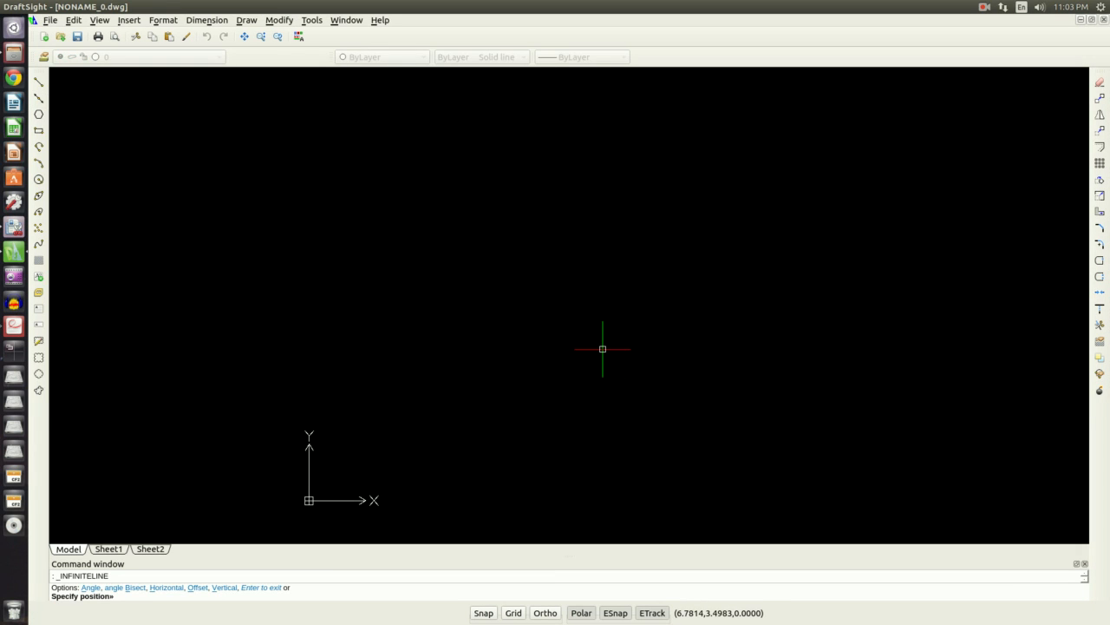
left_click(781, 343)
left_click(783, 312)
left_click(694, 347)
key("Escape")
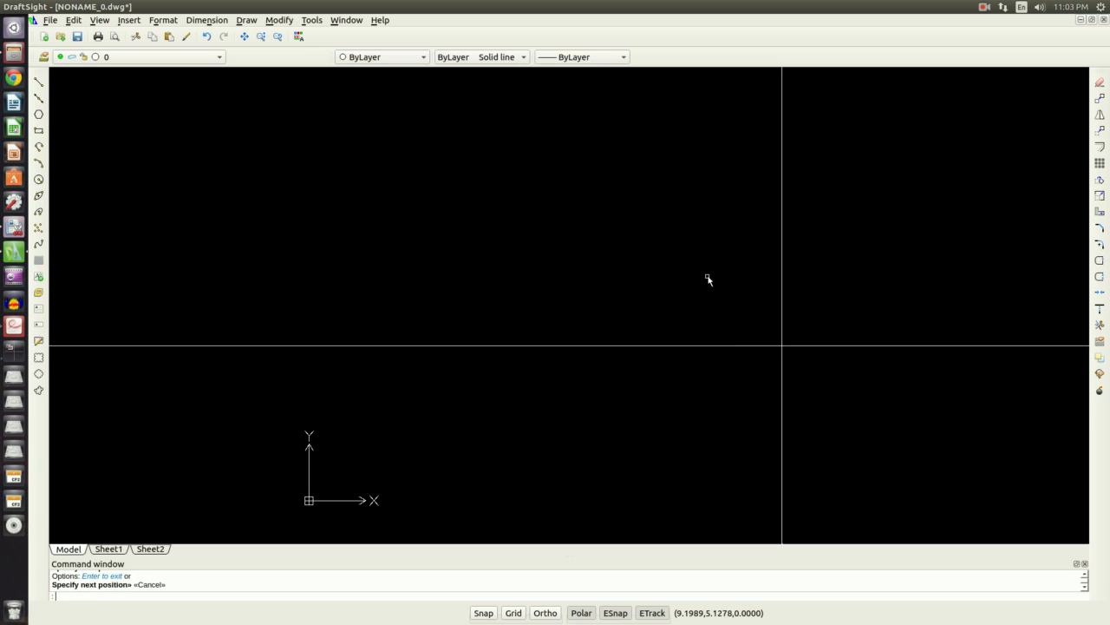
- Set the current line colour to cyan and recolour the horizontal infinite line cyan as the plate's centreline
key("alt+Tab")
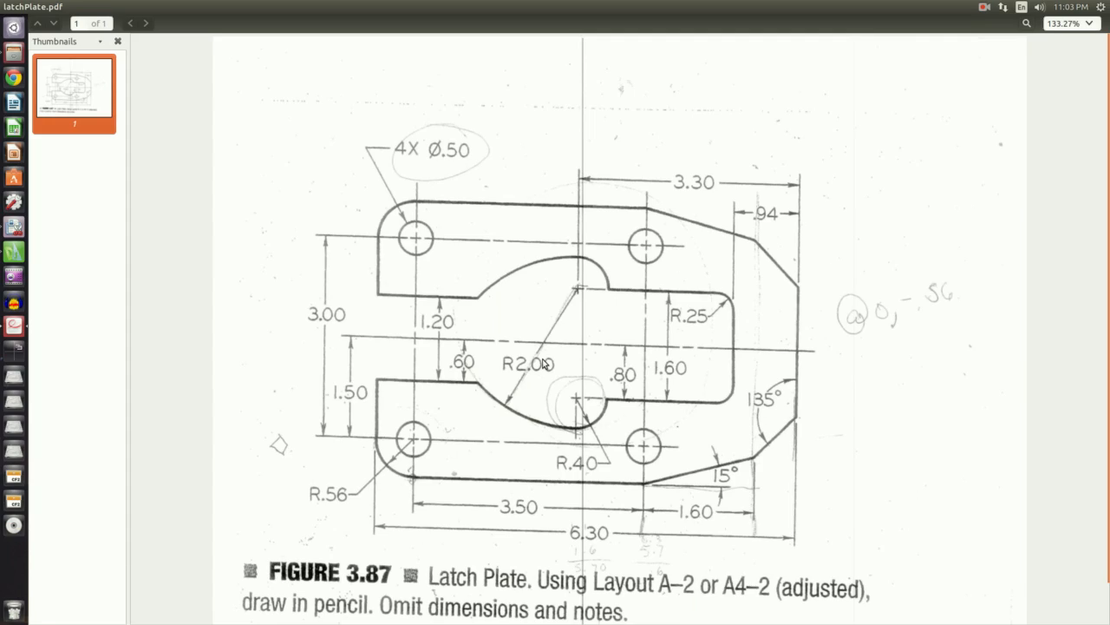
key("alt+Tab")
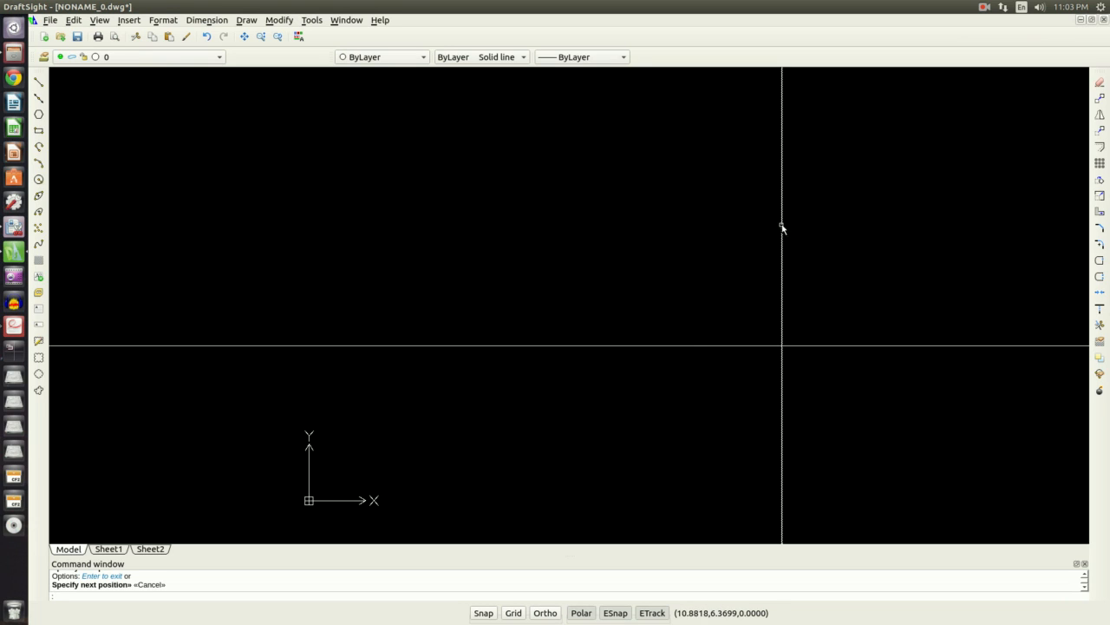
left_click(402, 57)
left_click(398, 87)
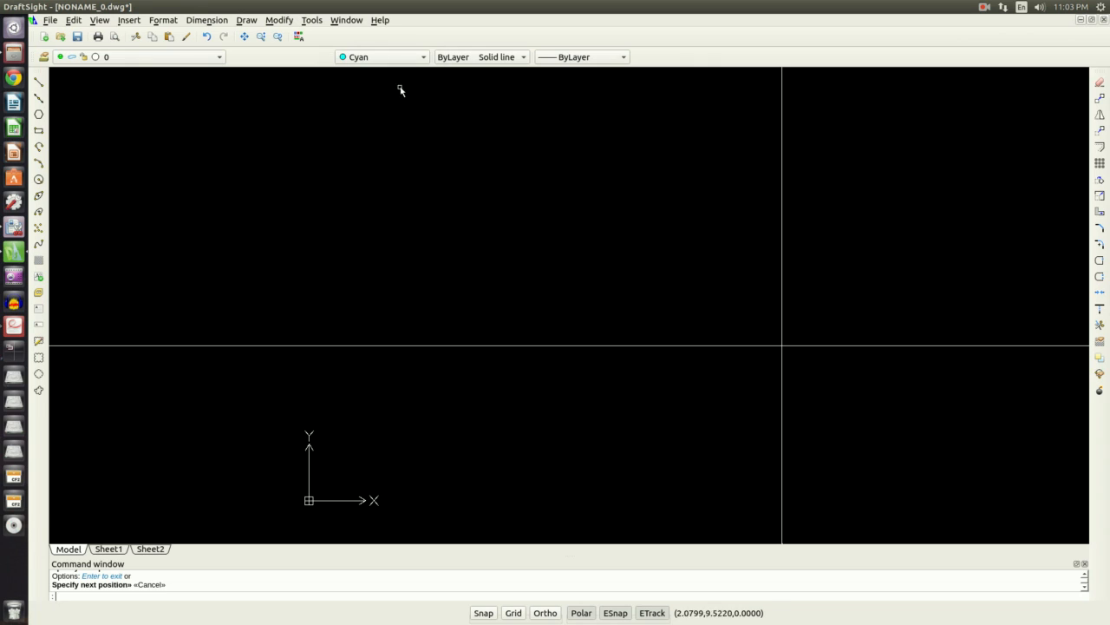
left_click(497, 347)
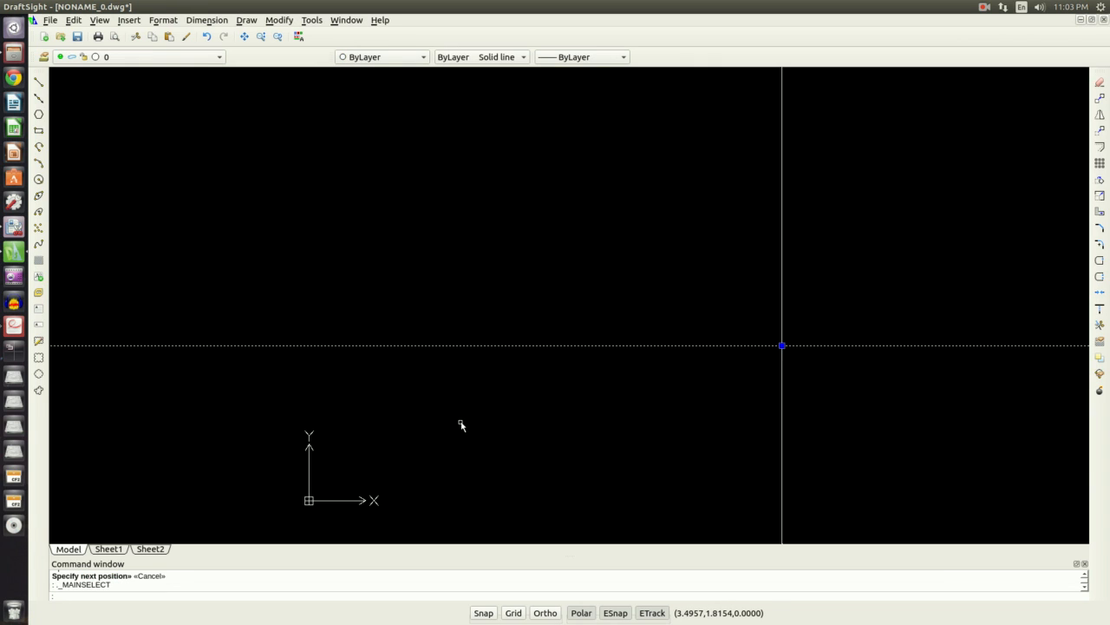
left_click(390, 57)
left_click(387, 88)
key("Escape")
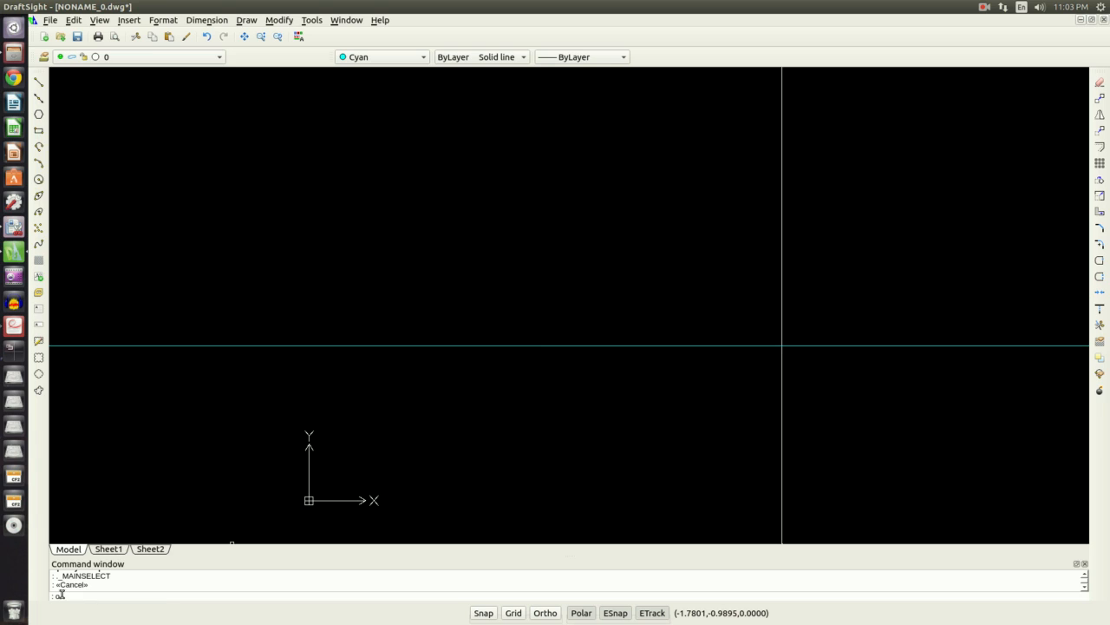
- Offset the vertical infinite line 6.3 to the left to mark the latch plate's overall width
key("Return")
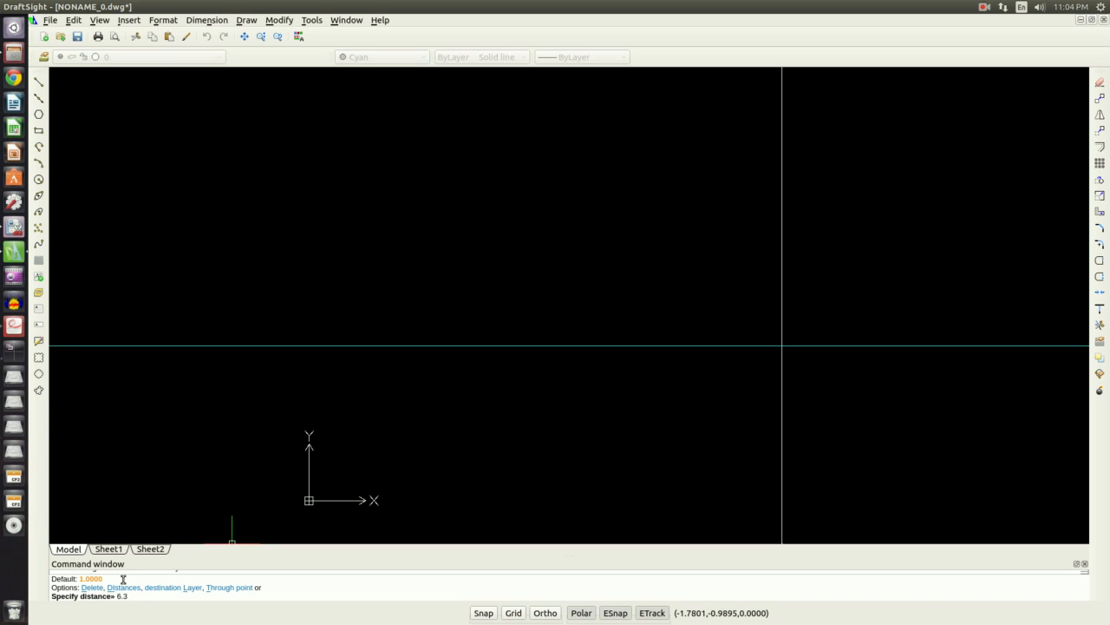
key("Return")
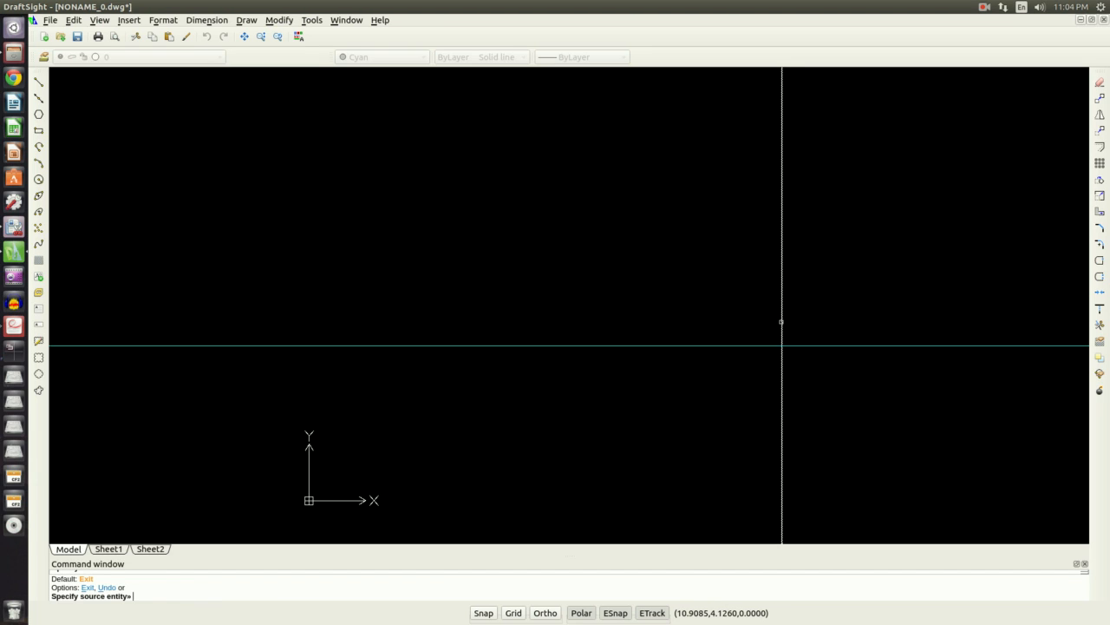
left_click(782, 322)
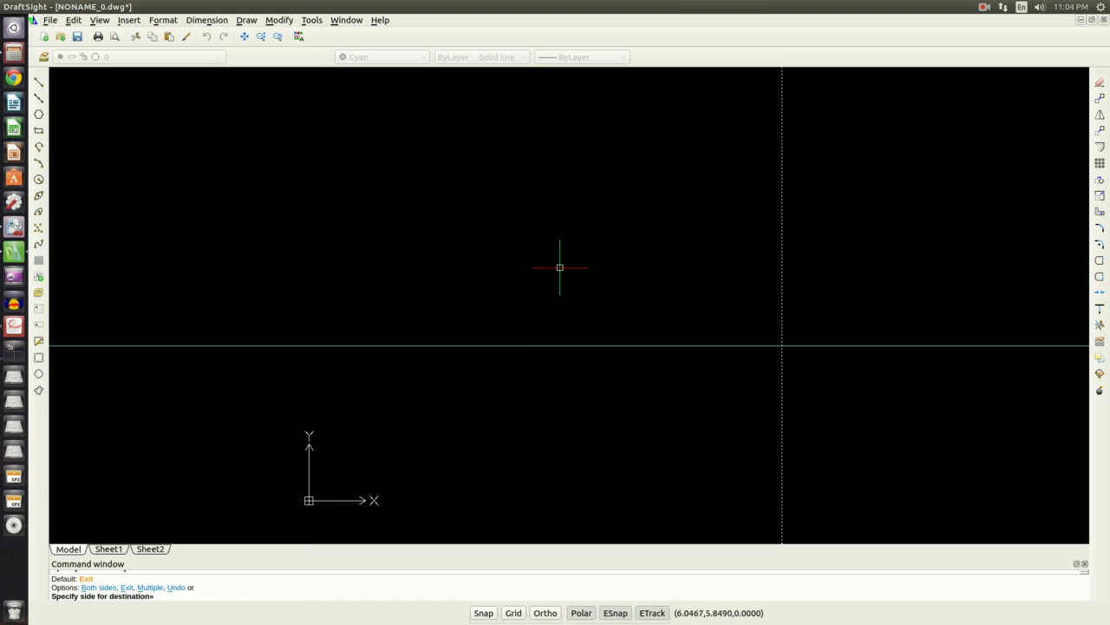
left_click(612, 194)
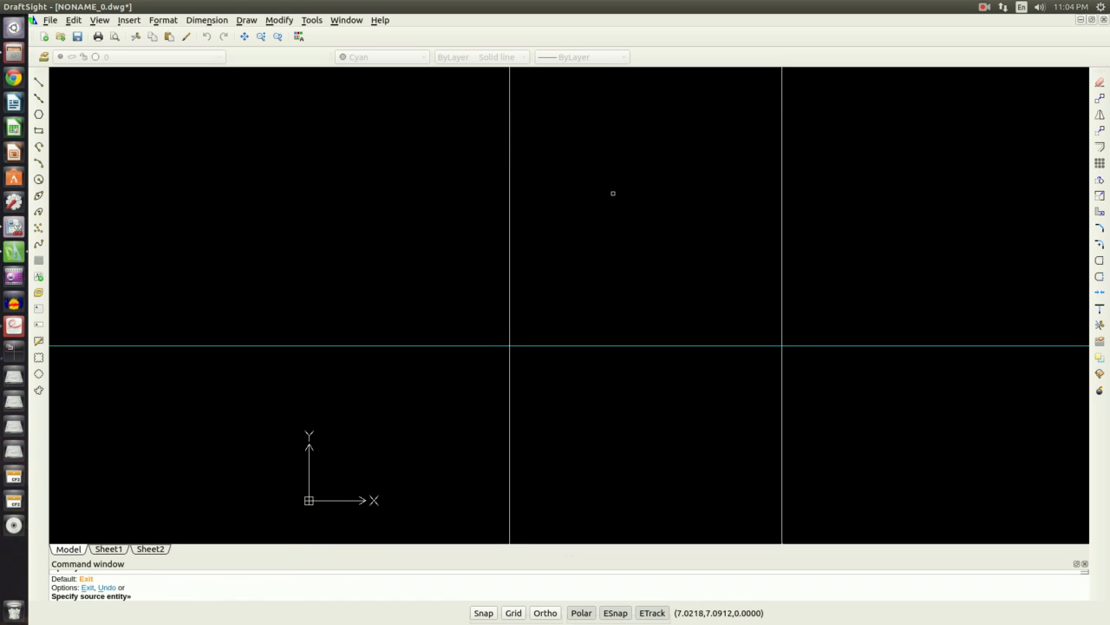
key("Escape")
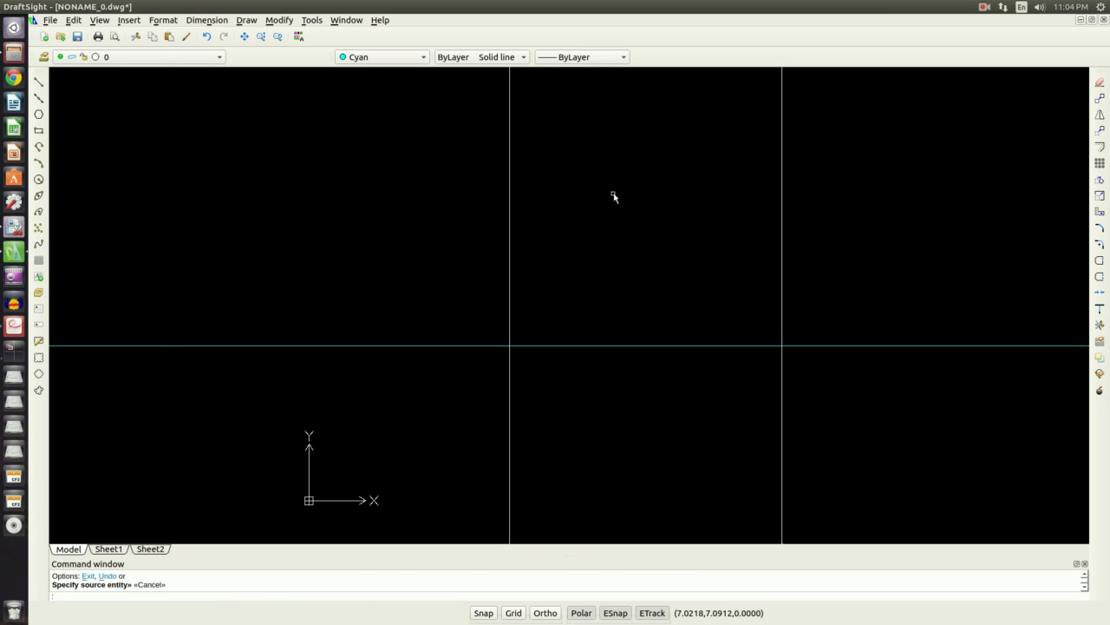
- Offset the cyan horizontal centreline 1.5 upward to locate the upper row of holes
key("alt+Tab")
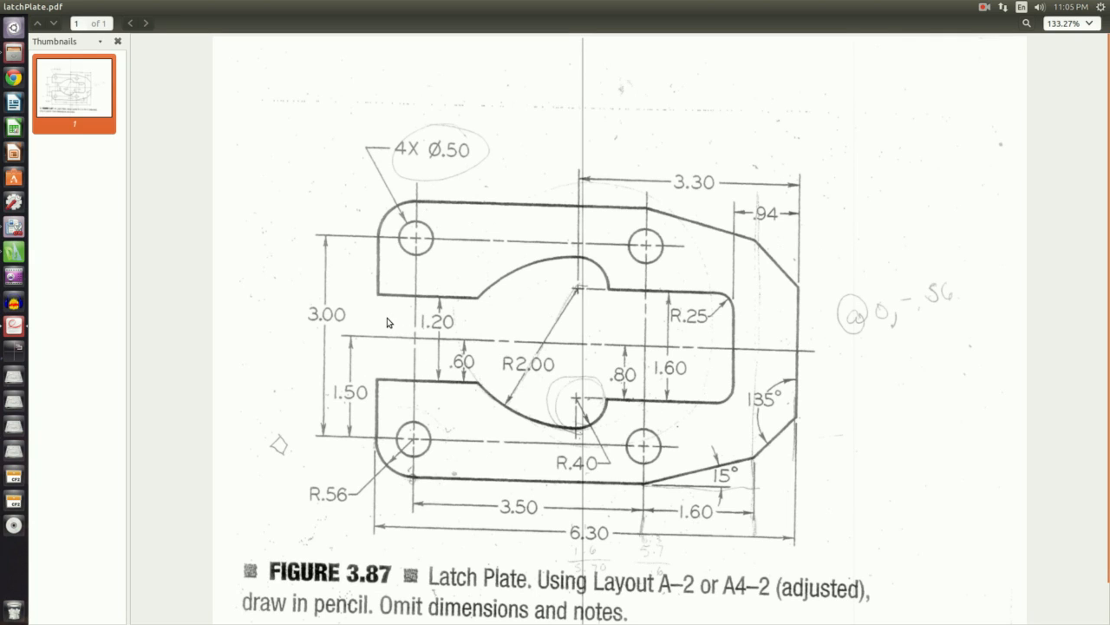
key("alt+Tab")
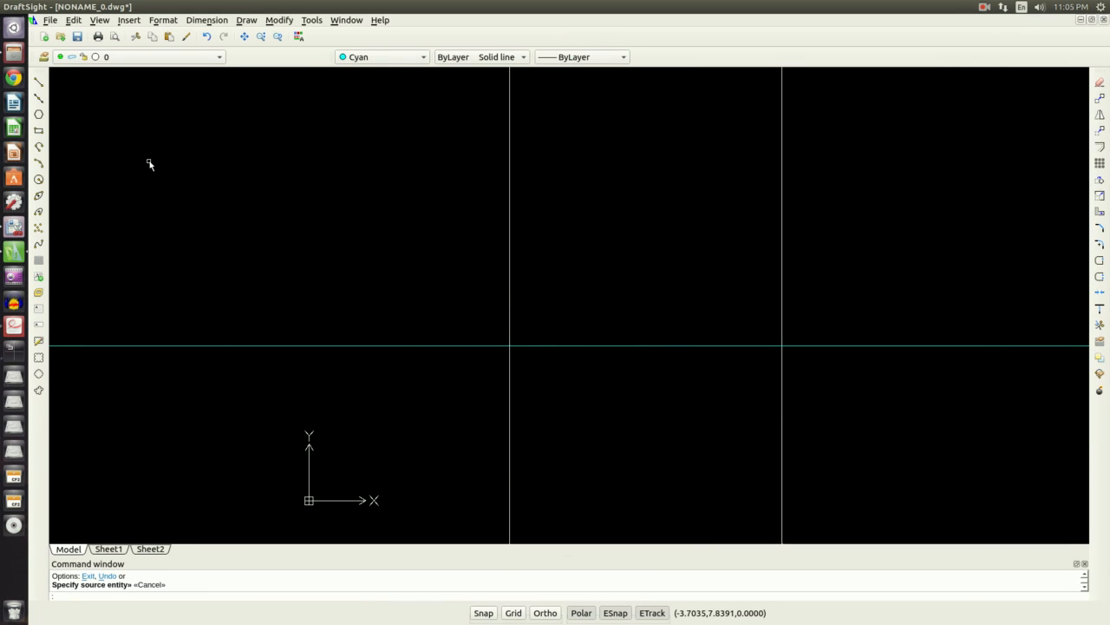
key("Escape")
key("Escape")
type("o")
key("Return")
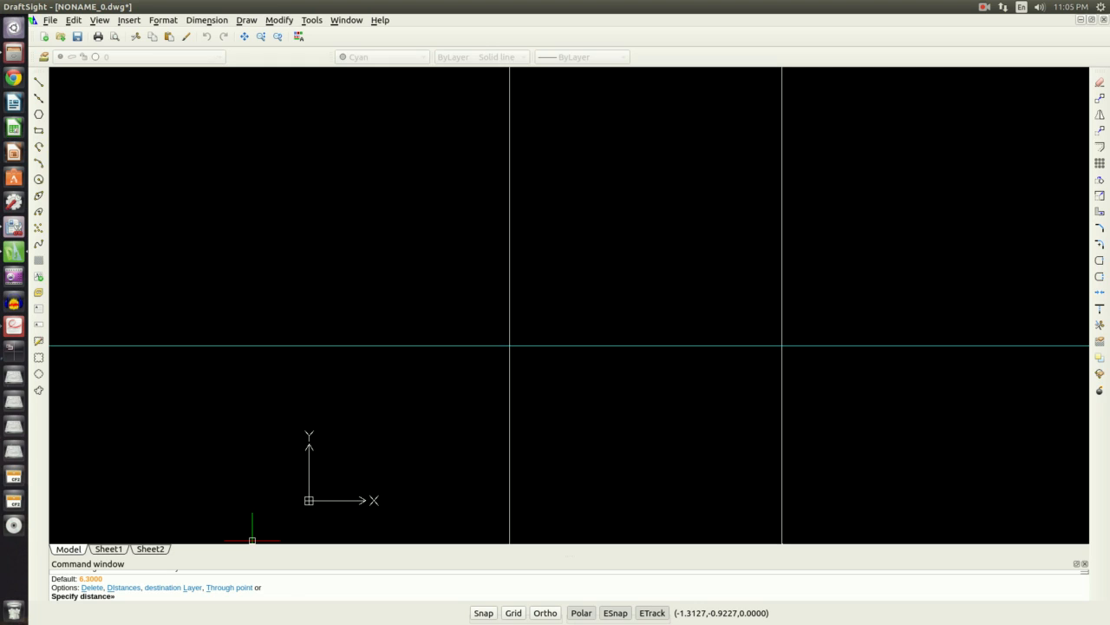
key("Return")
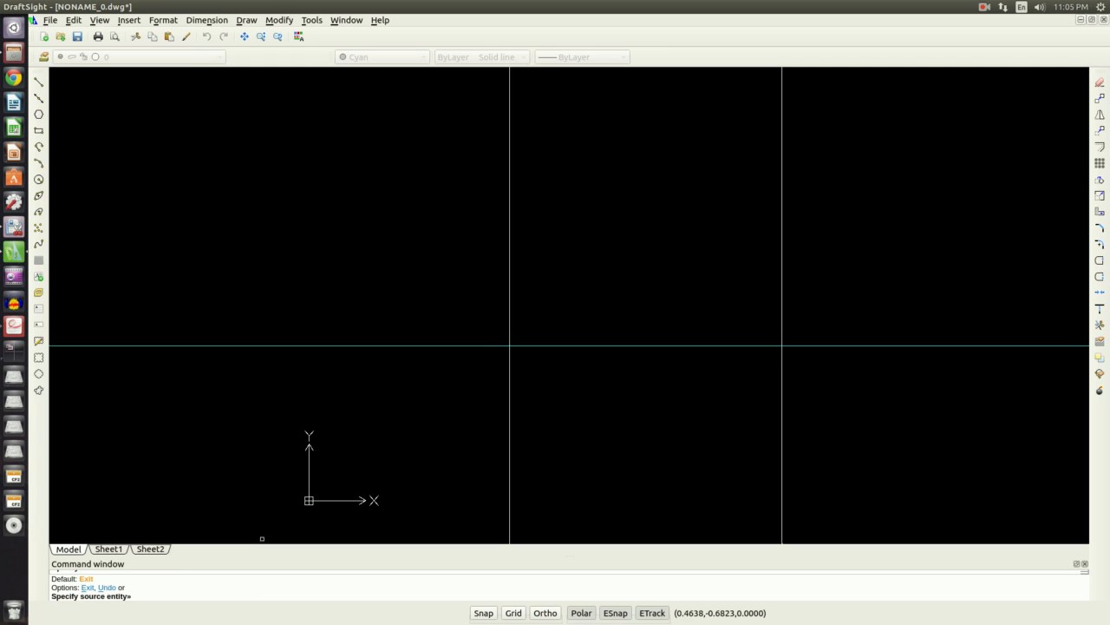
left_click(478, 345)
left_click(458, 260)
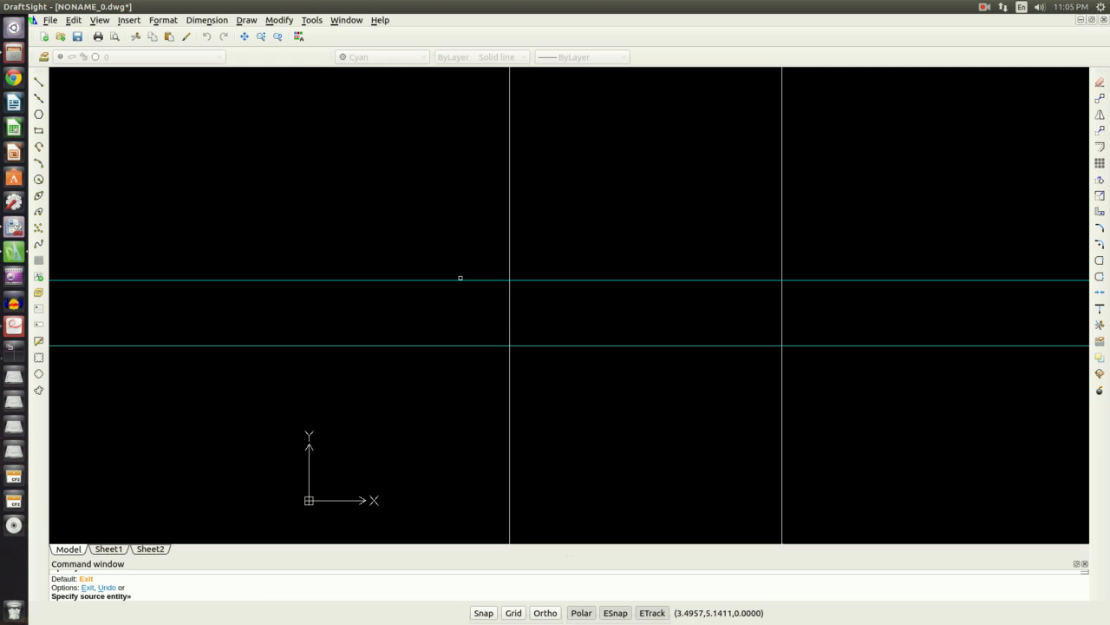
key("Escape")
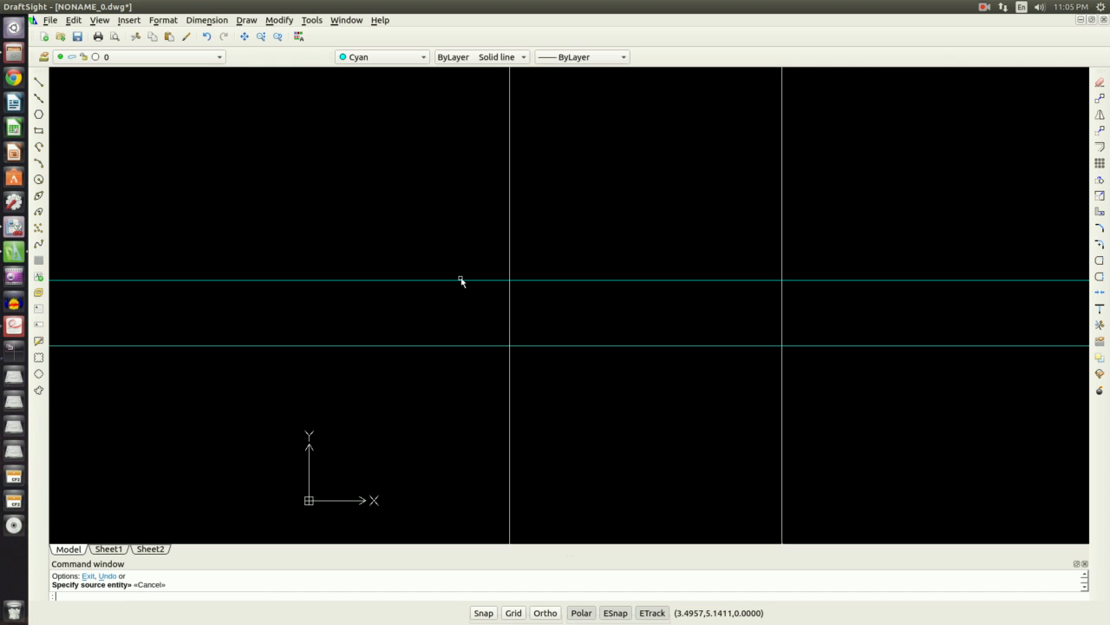
- Offset the plate's left vertical edge line .56 to the right to locate the left hole centres
key("alt+Tab")
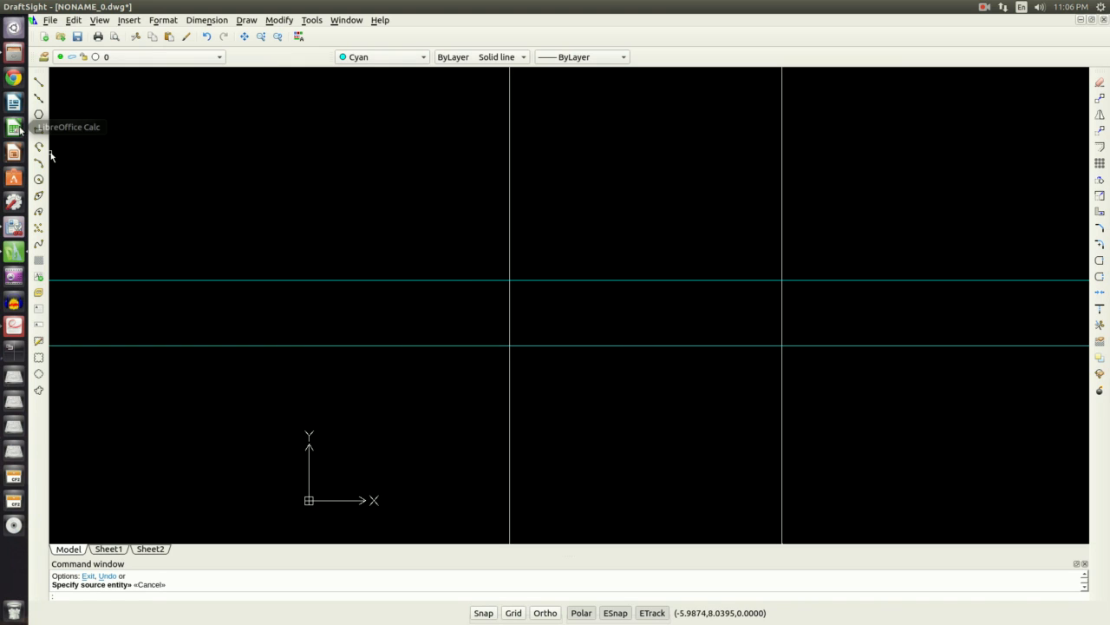
type("o")
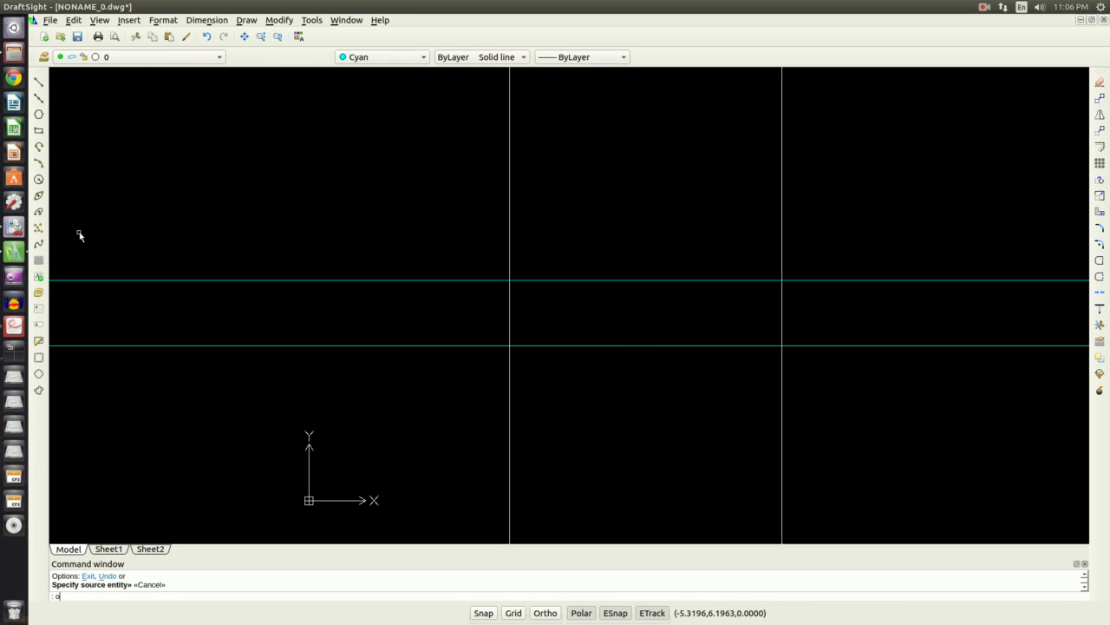
key("Return")
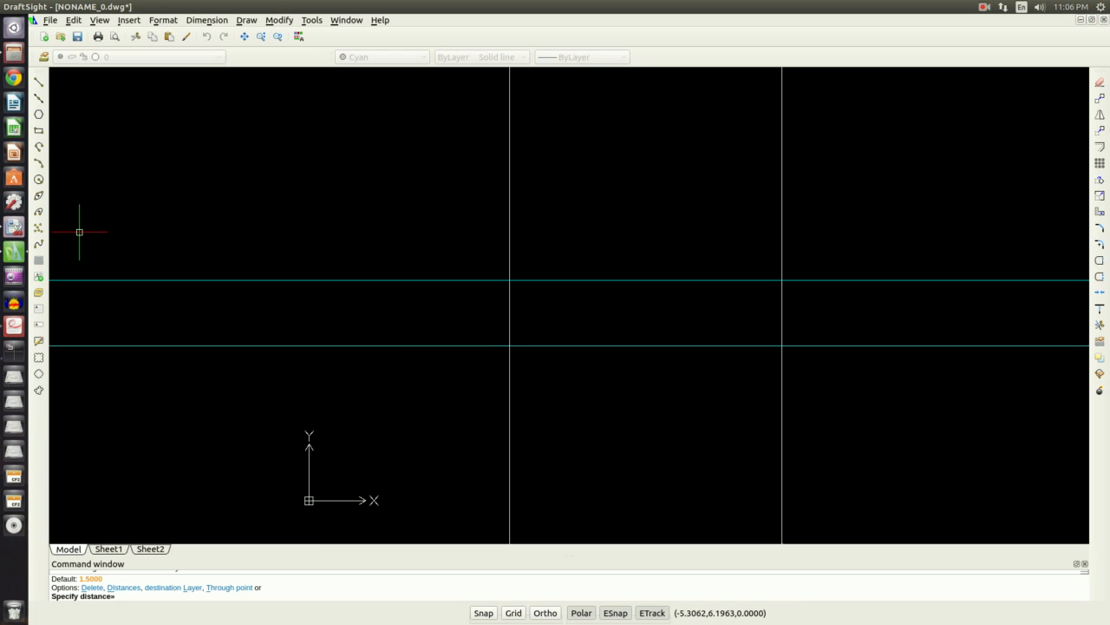
type(".56")
key("Return")
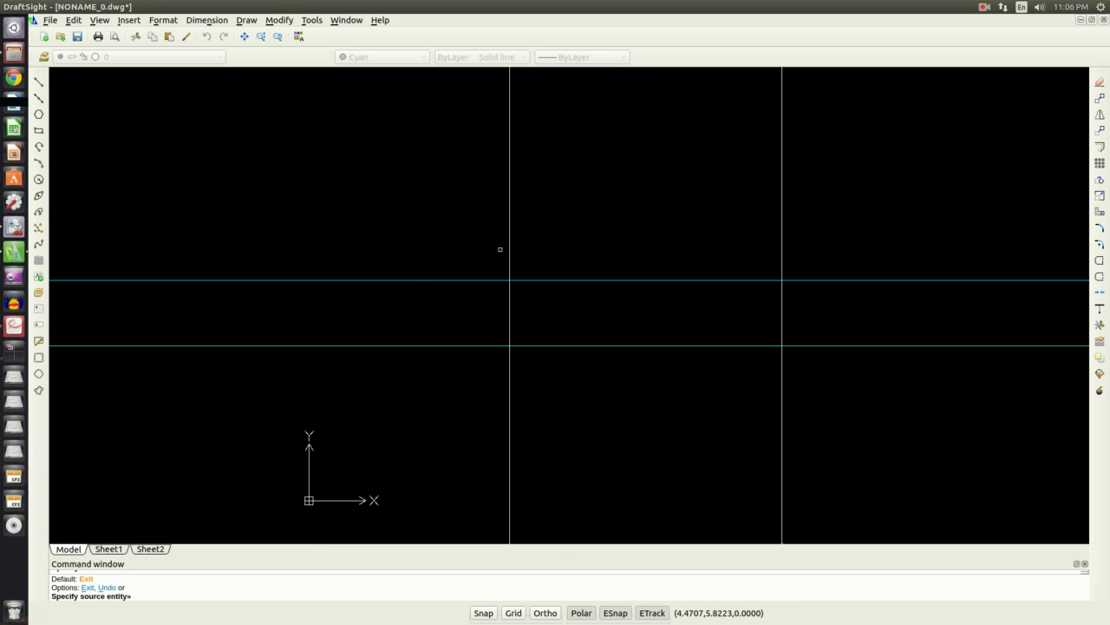
left_click(508, 246)
left_click(553, 243)
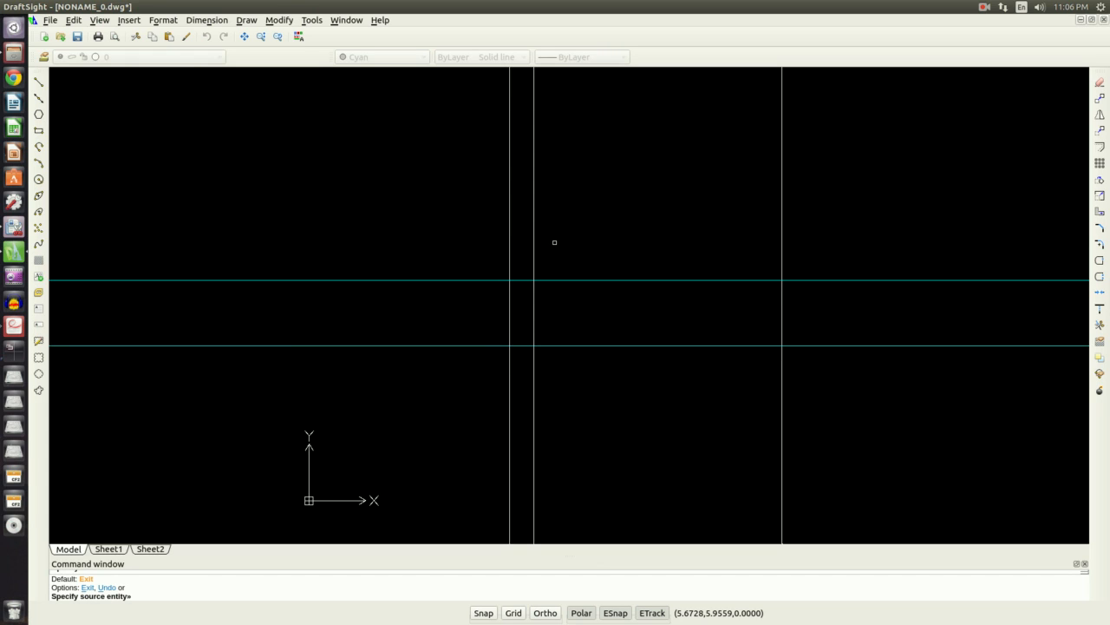
key("Escape")
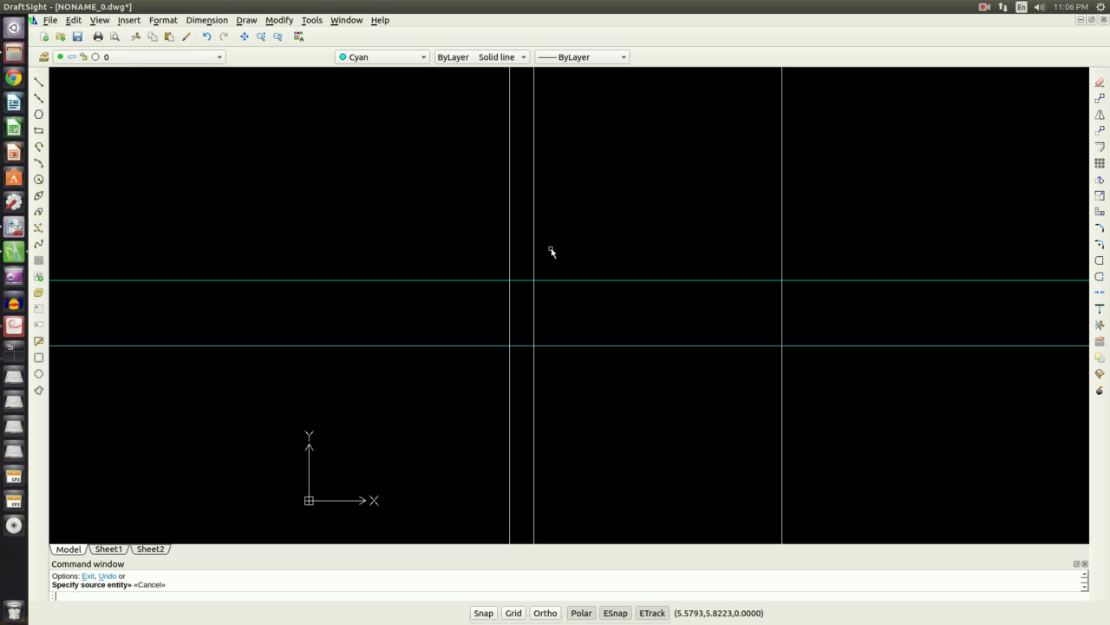
- Offset the left hole-centre vertical line 3.50 to the right to locate the right hole centres
key("Return")
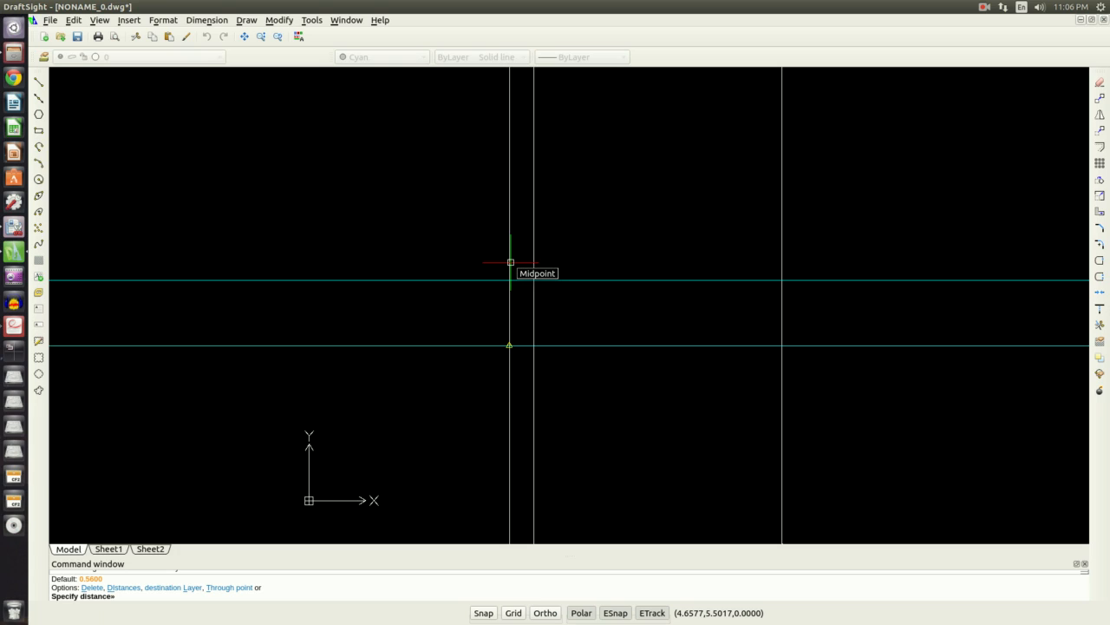
type("3.50")
key("Return")
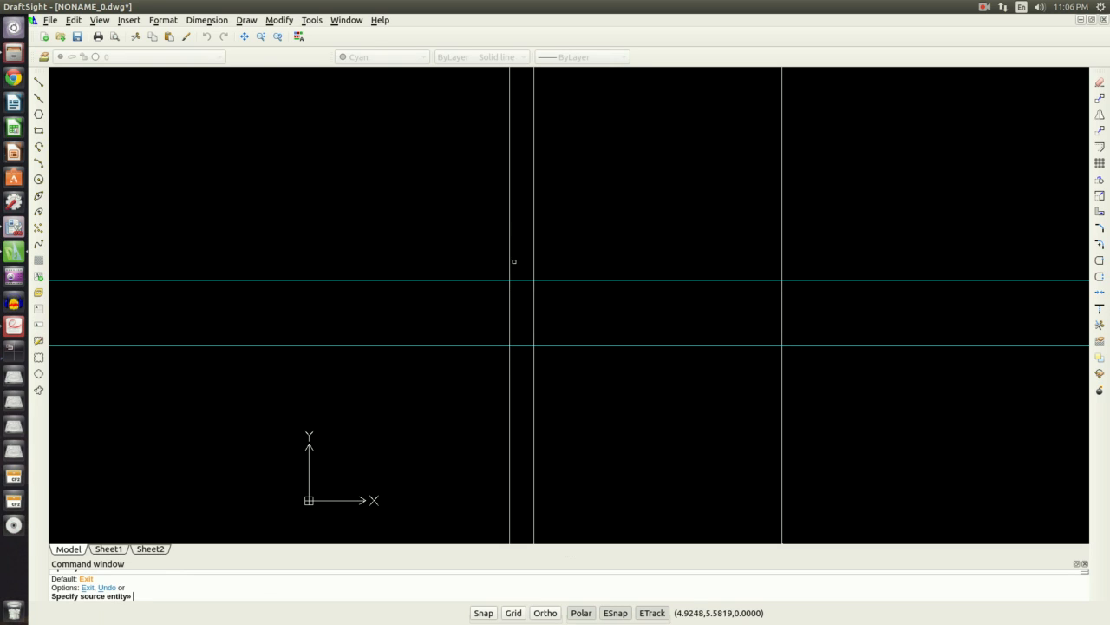
left_click(532, 253)
left_click(566, 246)
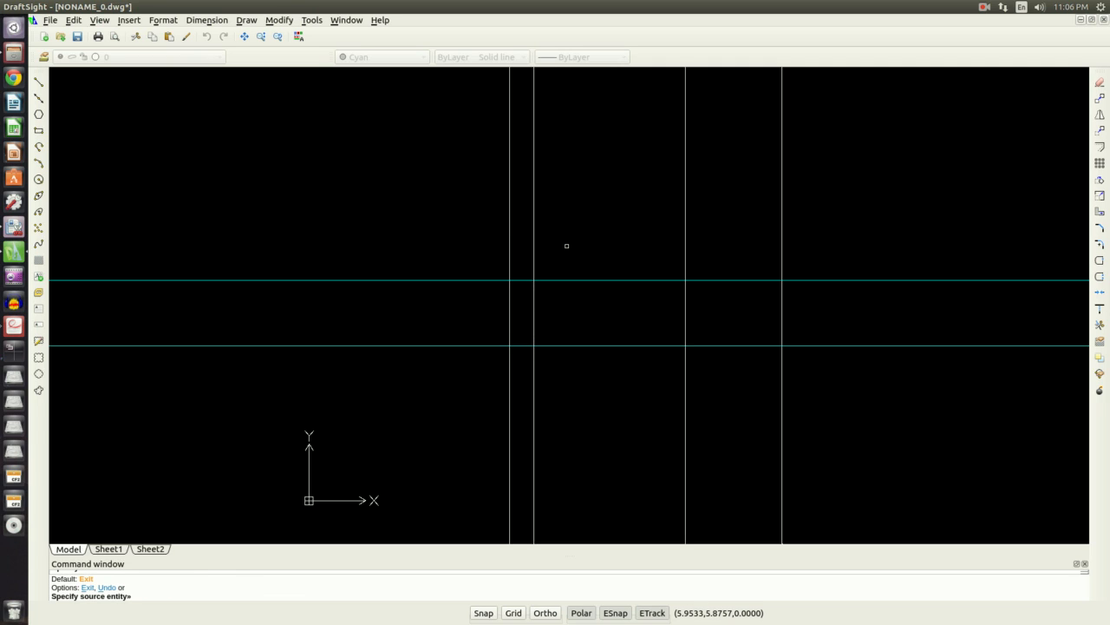
left_click(38, 178)
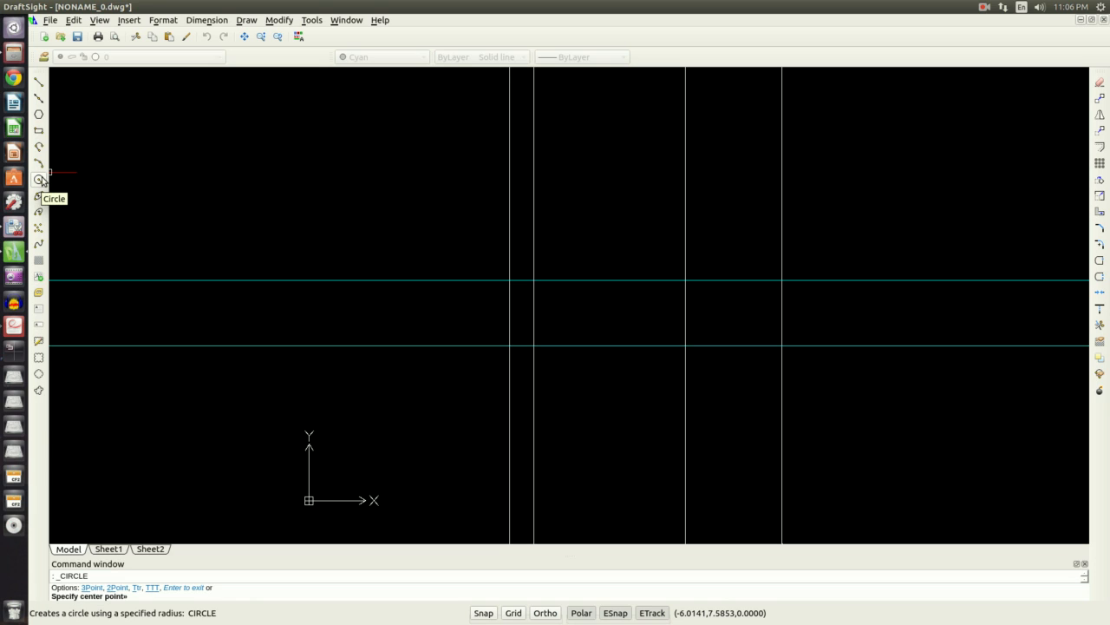
key("Escape")
type("c")
key("Return")
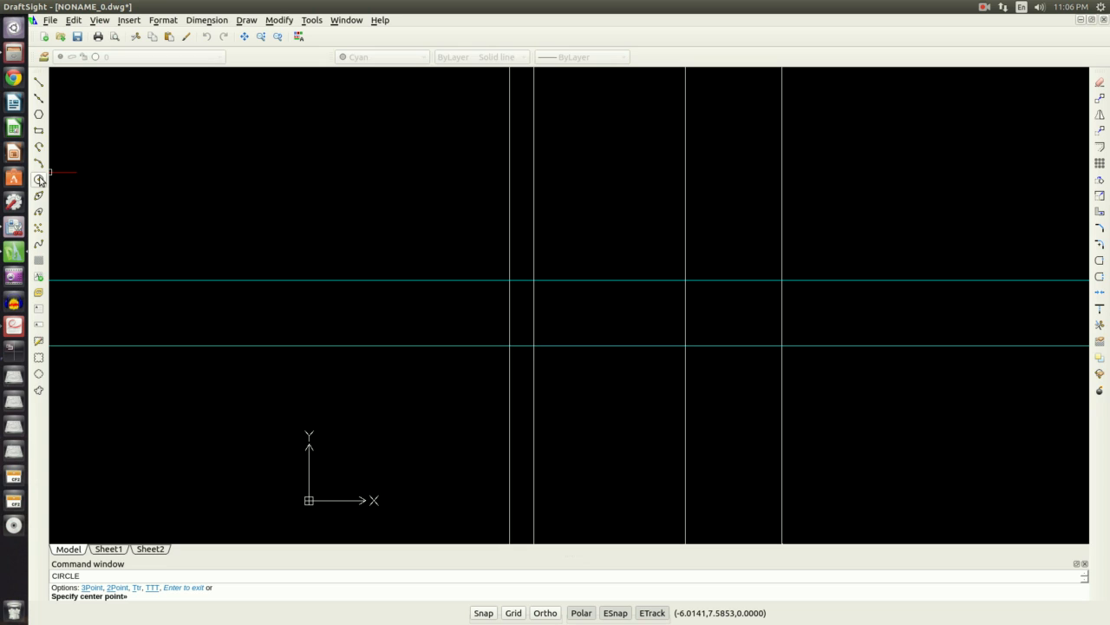
- Draw a circle of diameter .5 centred where the left hole-centre vertical line crosses the upper cyan line
left_click(246, 20)
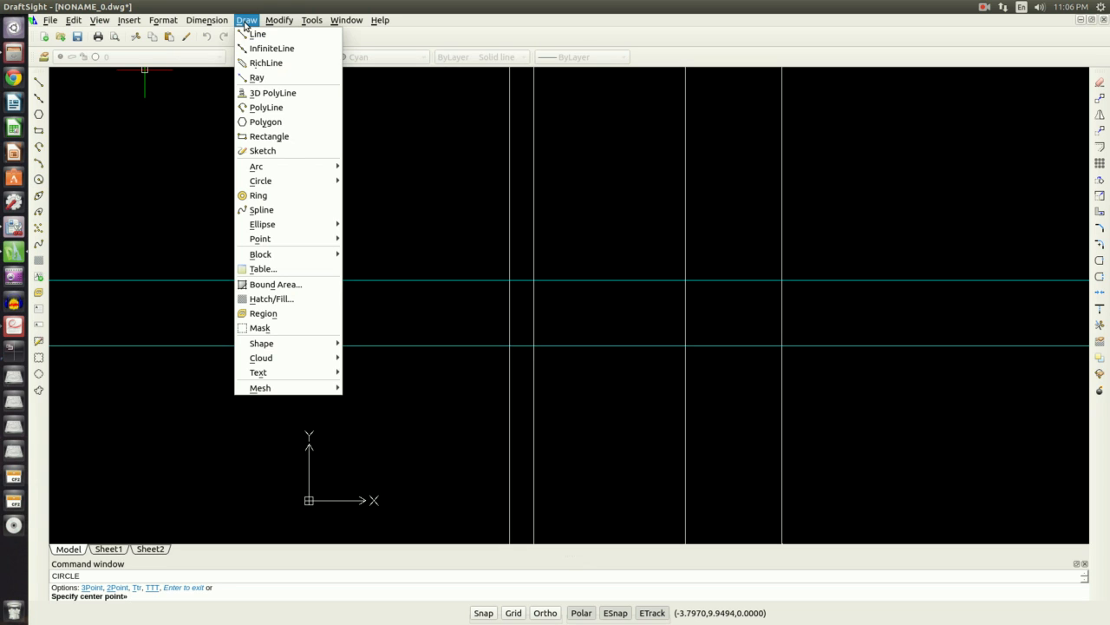
mouse_move(281, 179)
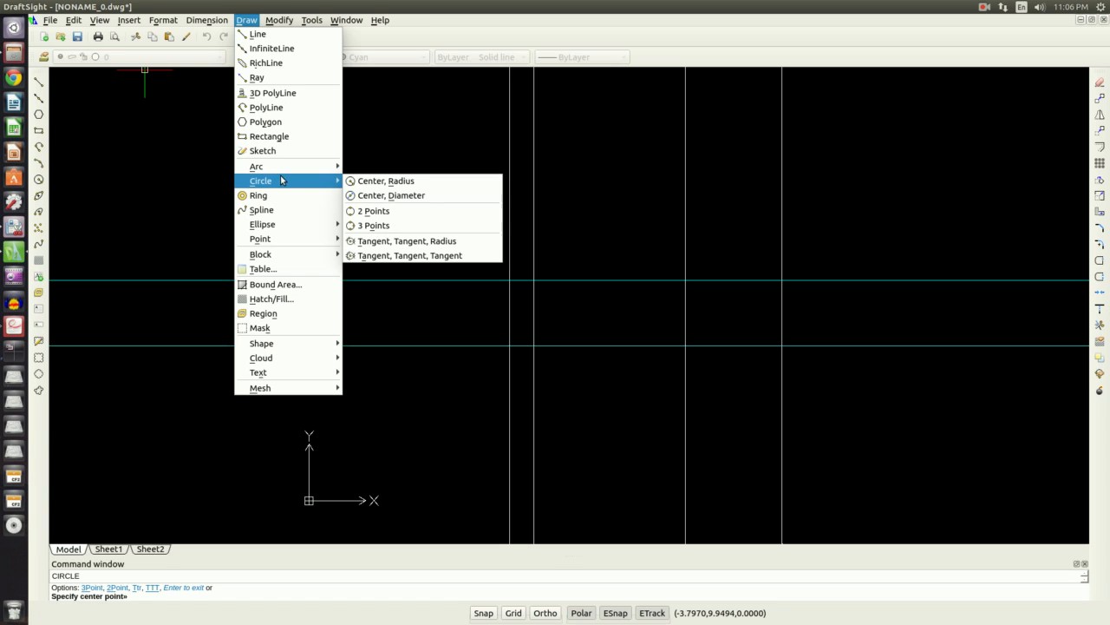
left_click(373, 183)
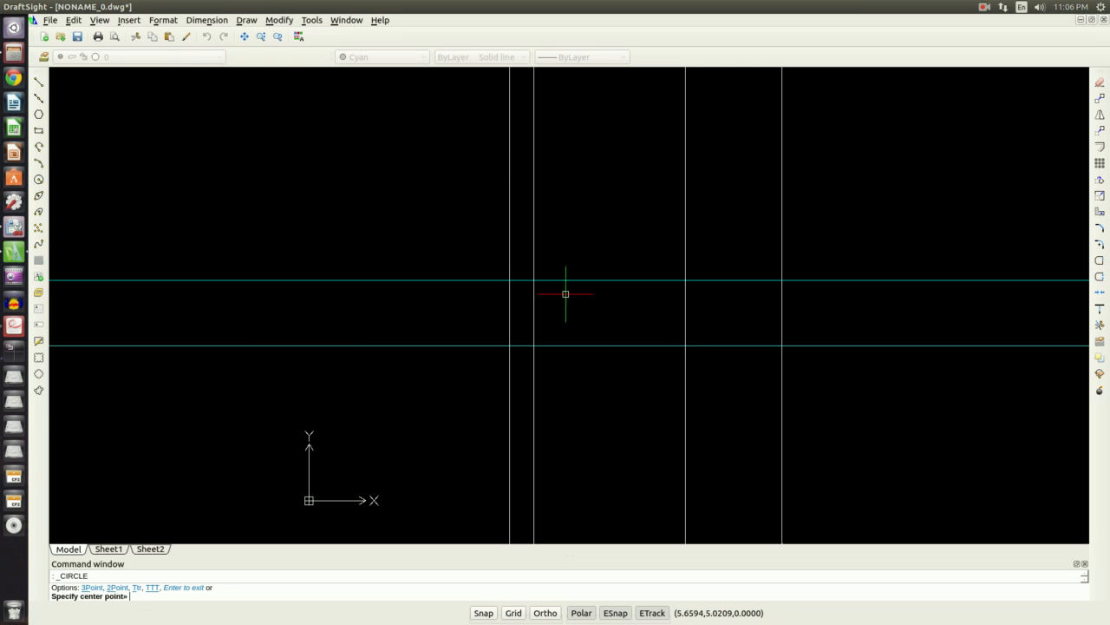
left_click(534, 281)
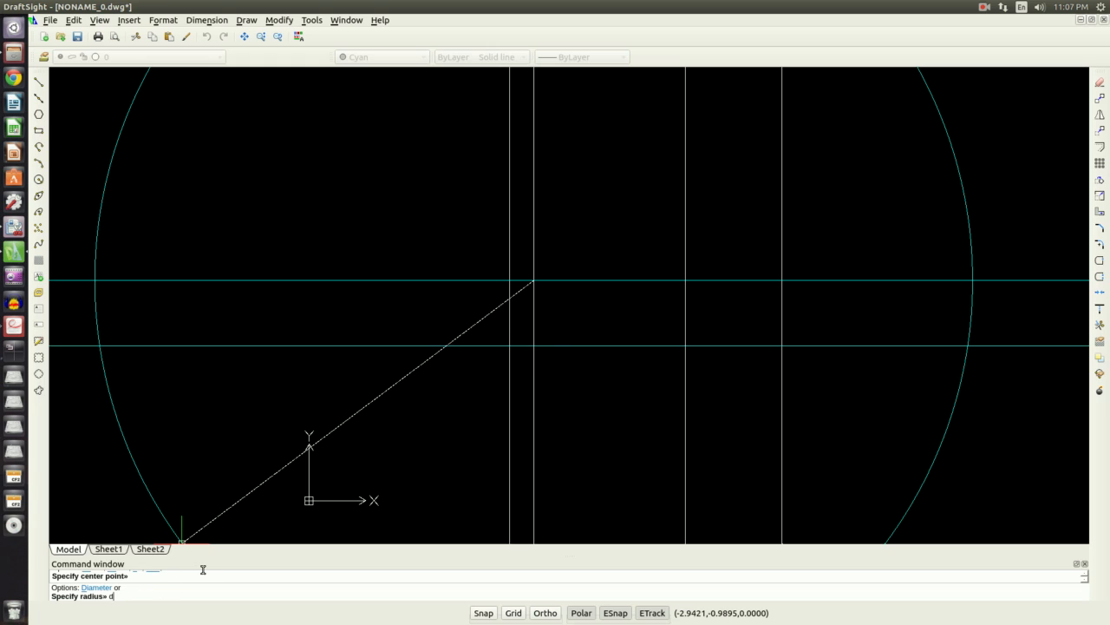
key("Return")
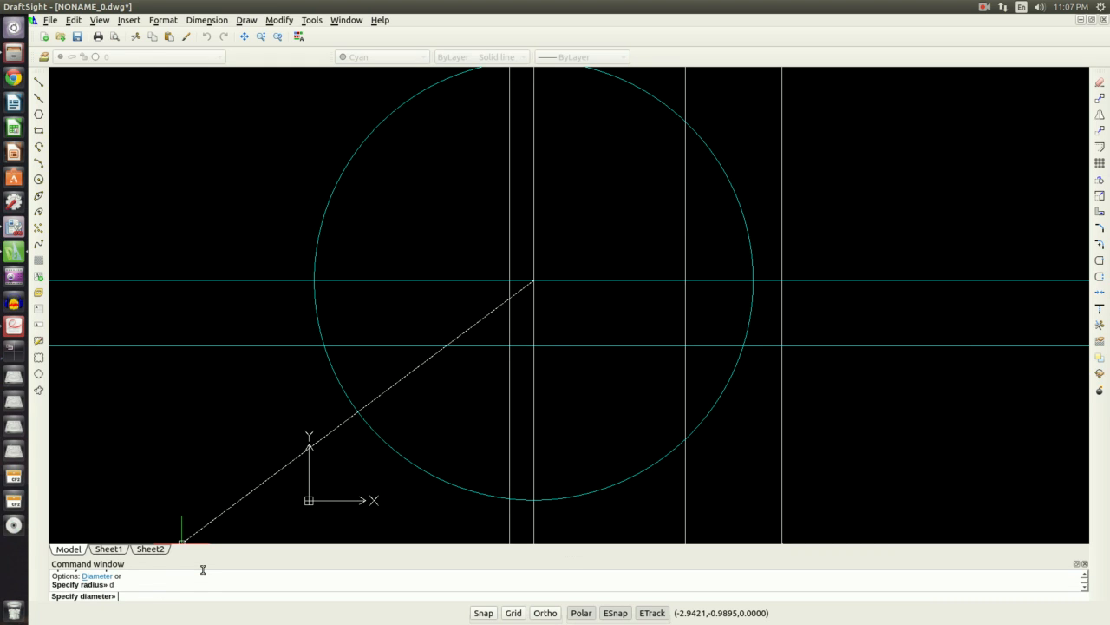
type(".5")
key("Return")
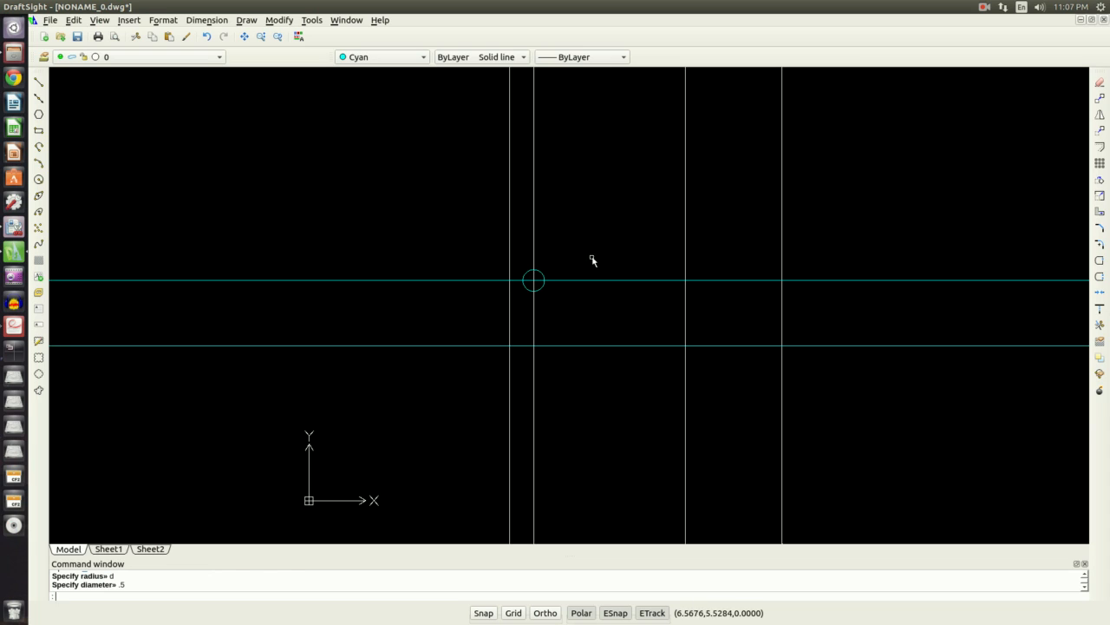
- Copy the hole circle from its centre to where the right hole-centre vertical line crosses the upper cyan line
scroll(668, 273, "up", 3)
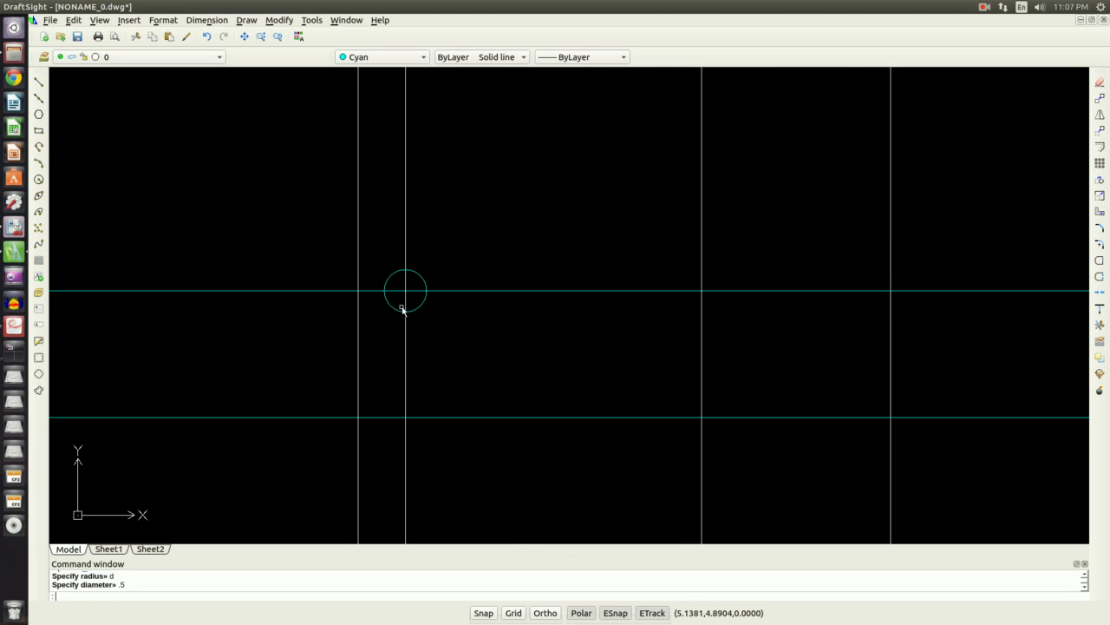
key("Escape")
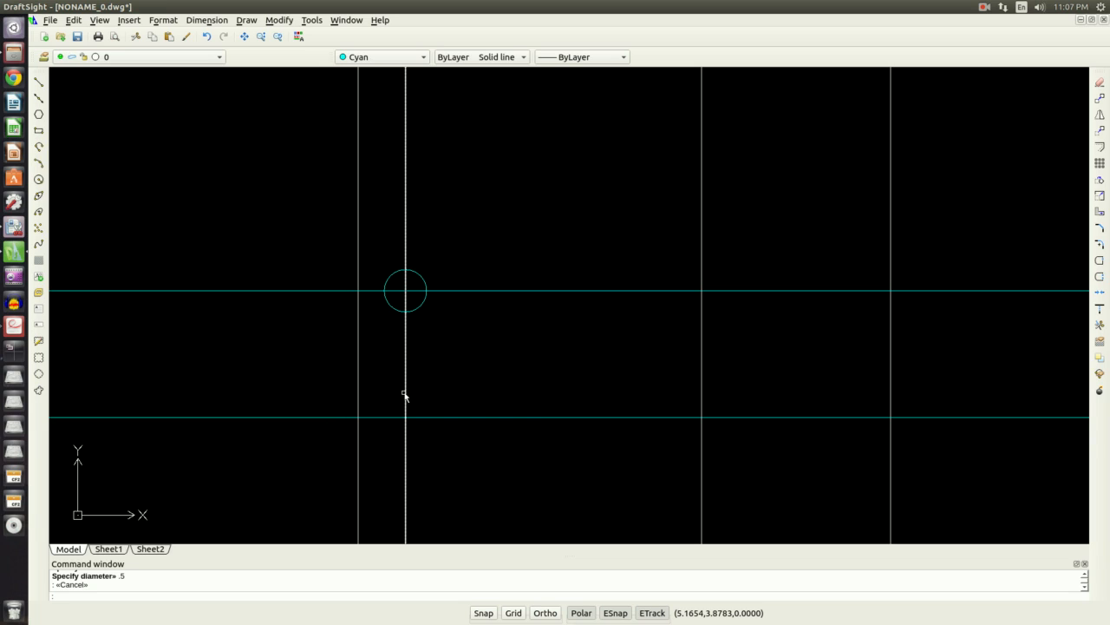
type("copy")
key("BackSpace")
key("BackSpace")
key("BackSpace")
type("cp")
key("Return")
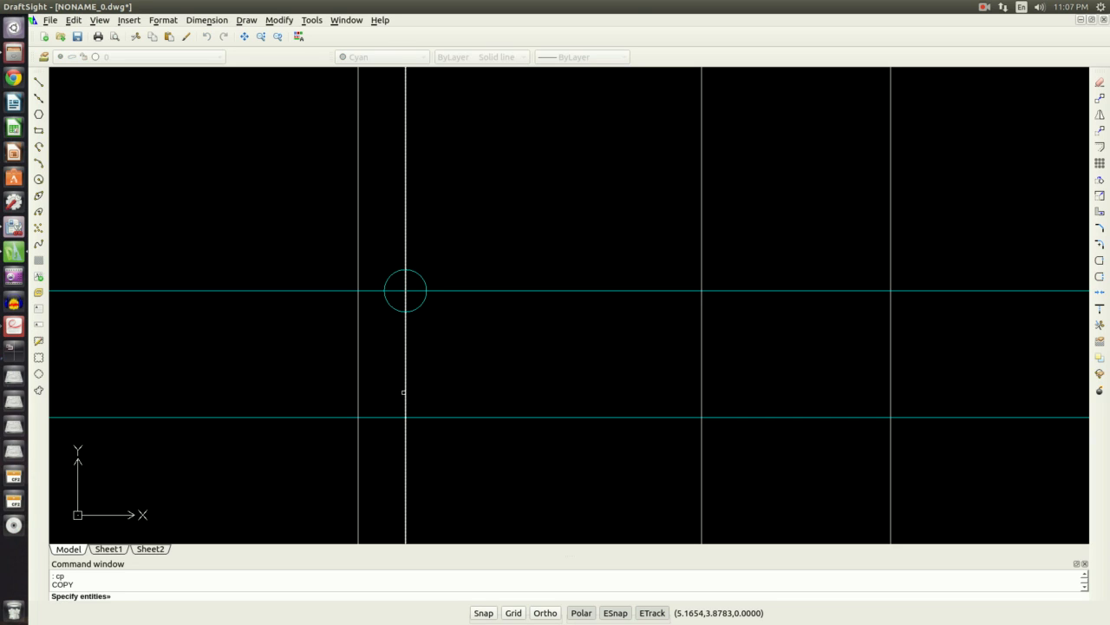
left_click(424, 301)
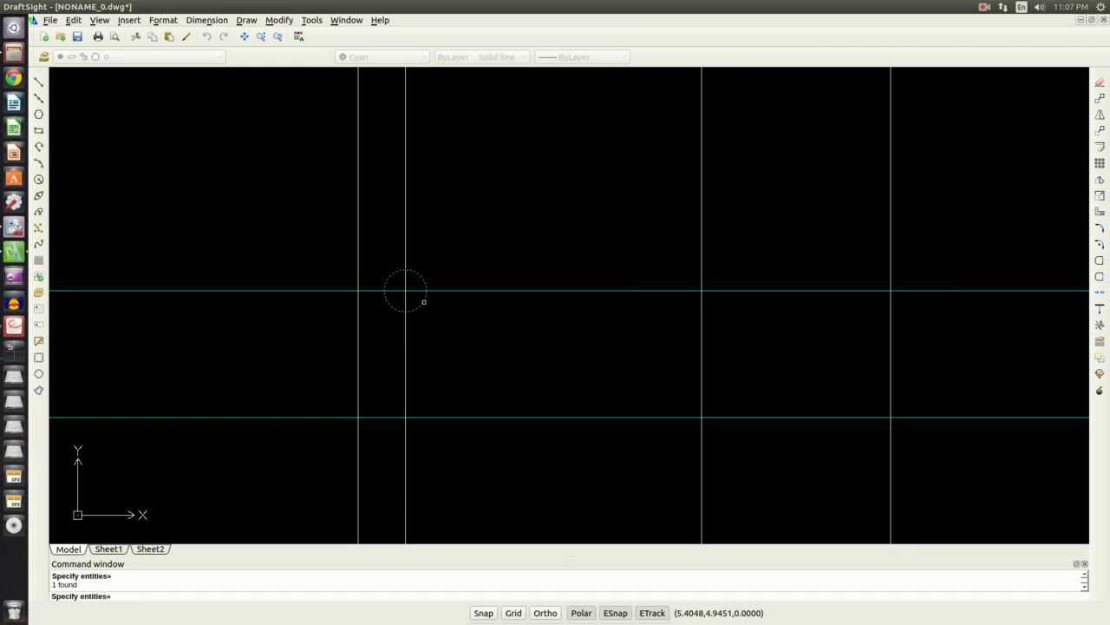
key("Return")
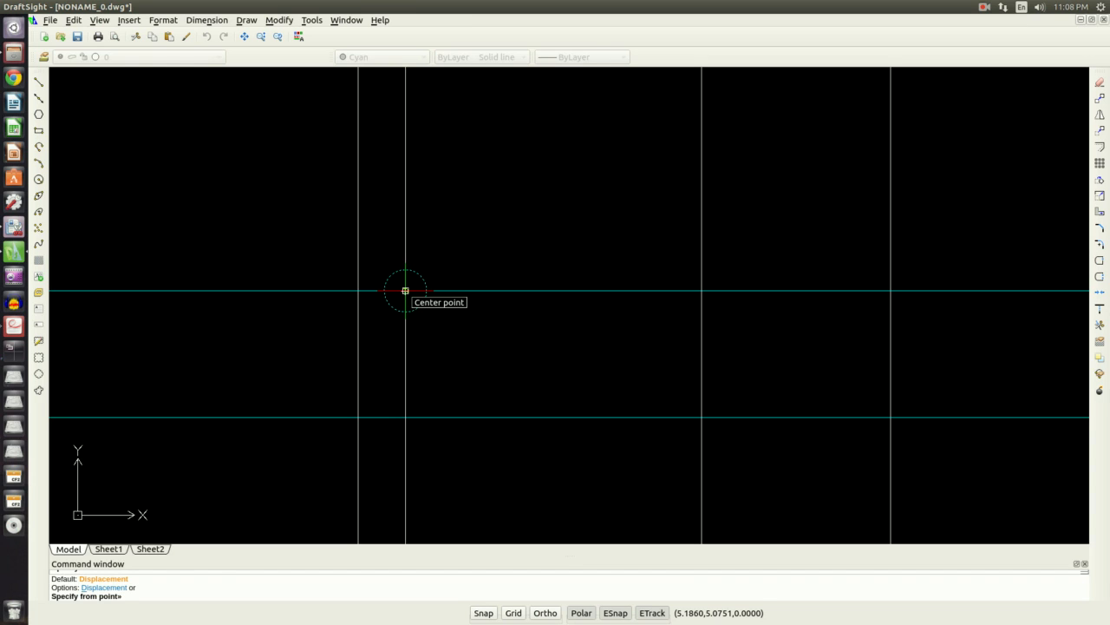
left_click(405, 291)
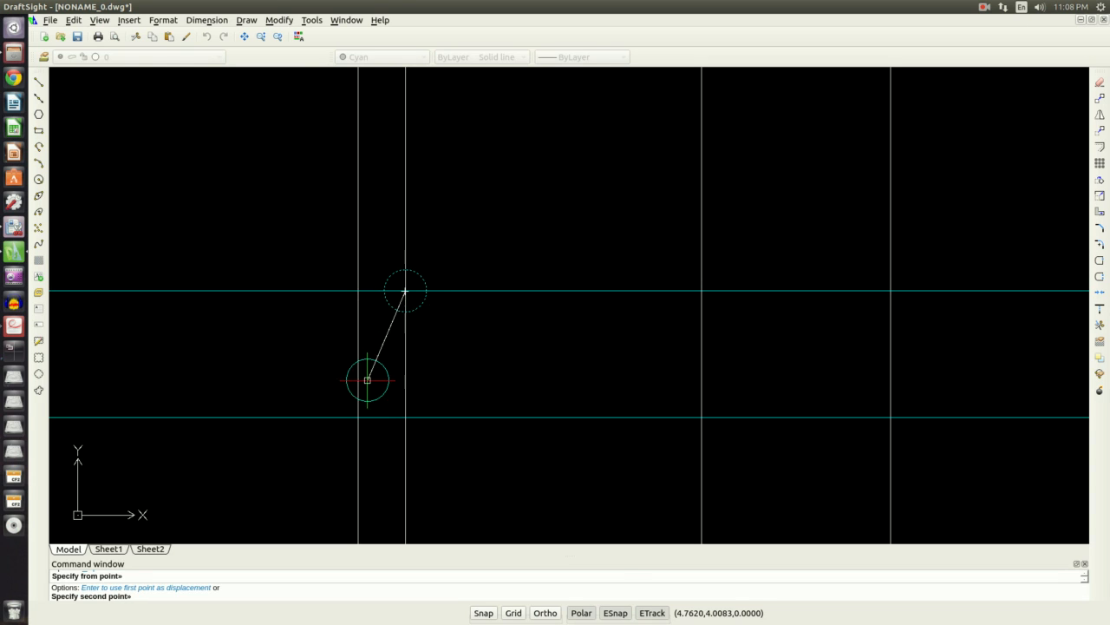
left_click(702, 290)
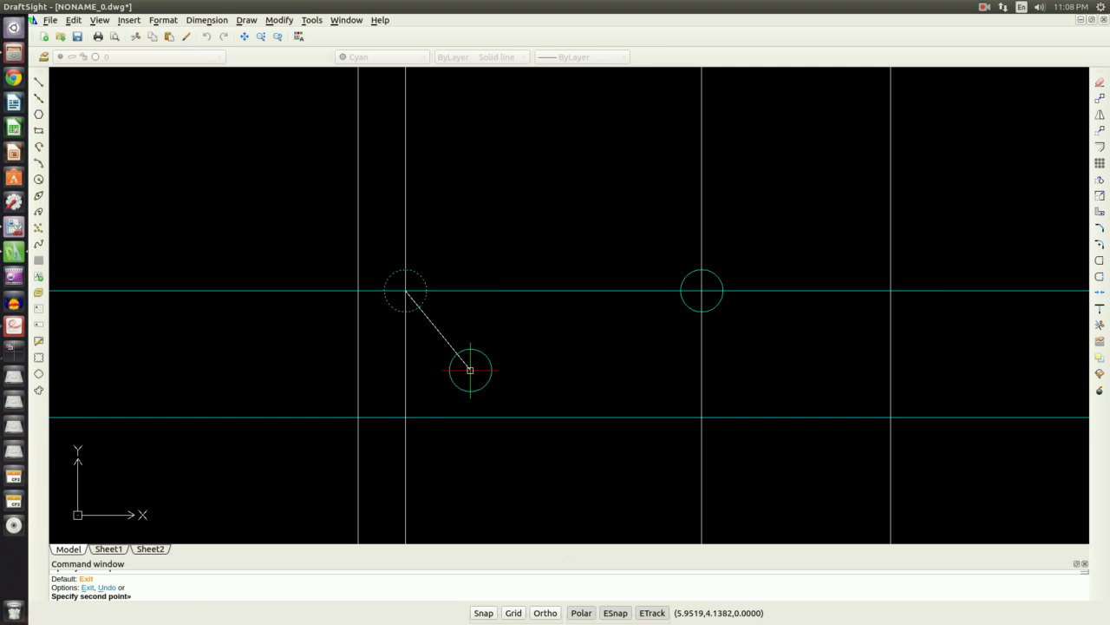
key("Escape")
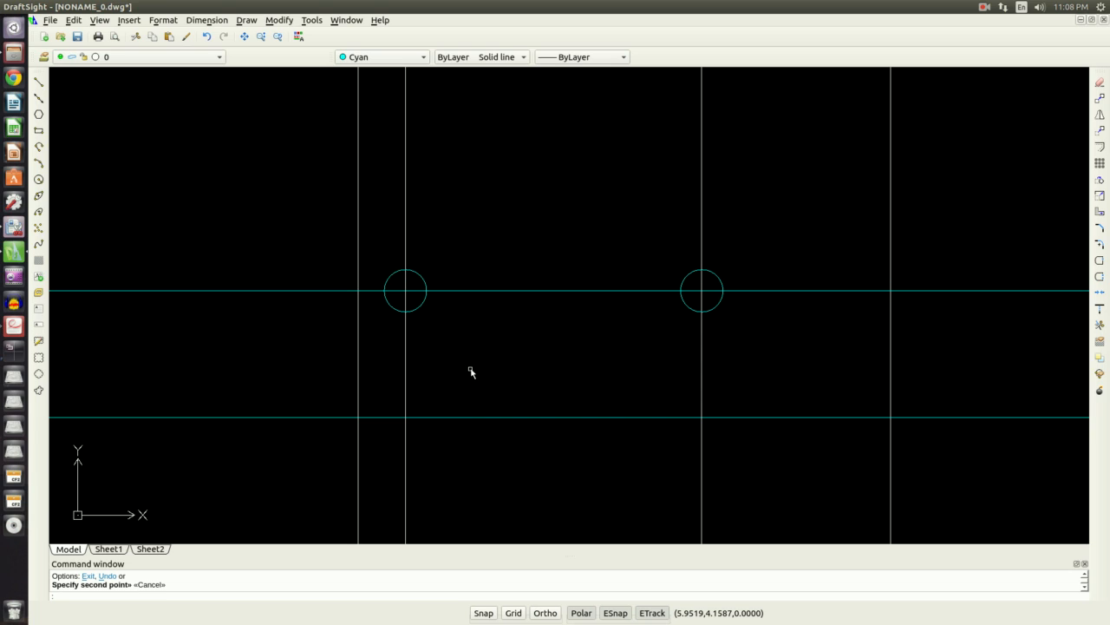
- Offset the horizontal line through the hole centres .56 upward to mark the plate's top edge
key("BackSpace")
left_click(285, 21)
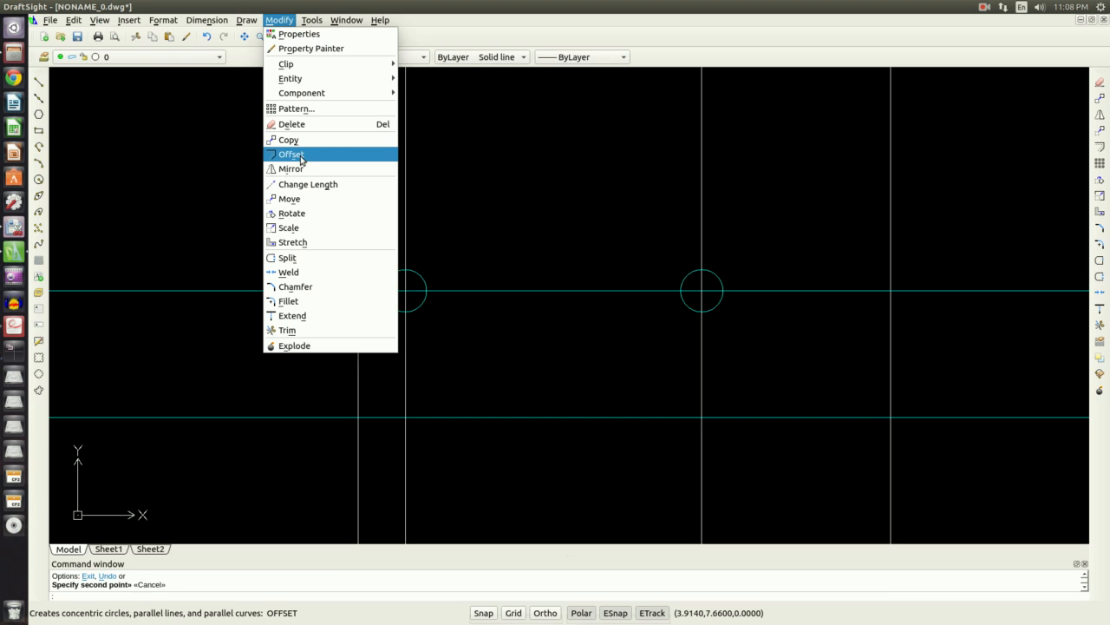
left_click(1055, 204)
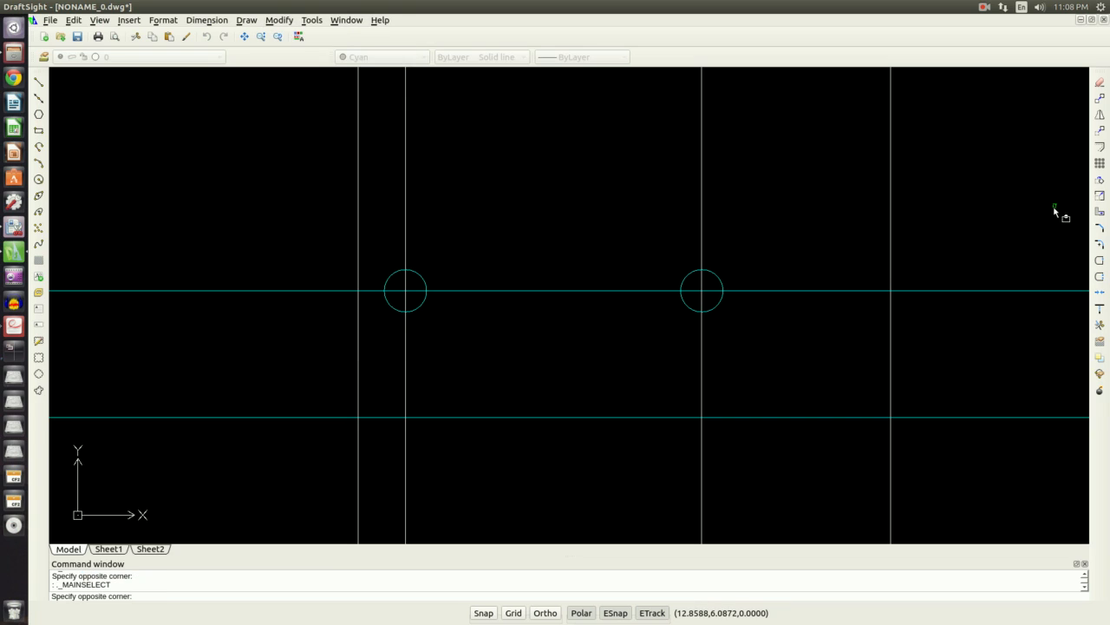
left_click(1102, 151)
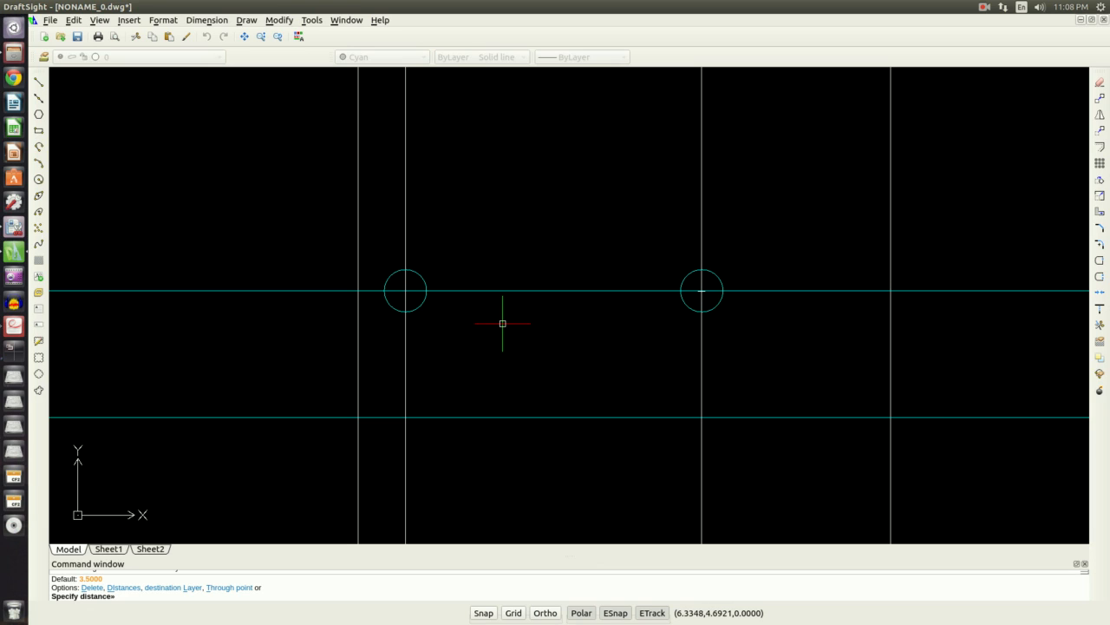
type(".56")
key("Return")
left_click(501, 290)
left_click(503, 262)
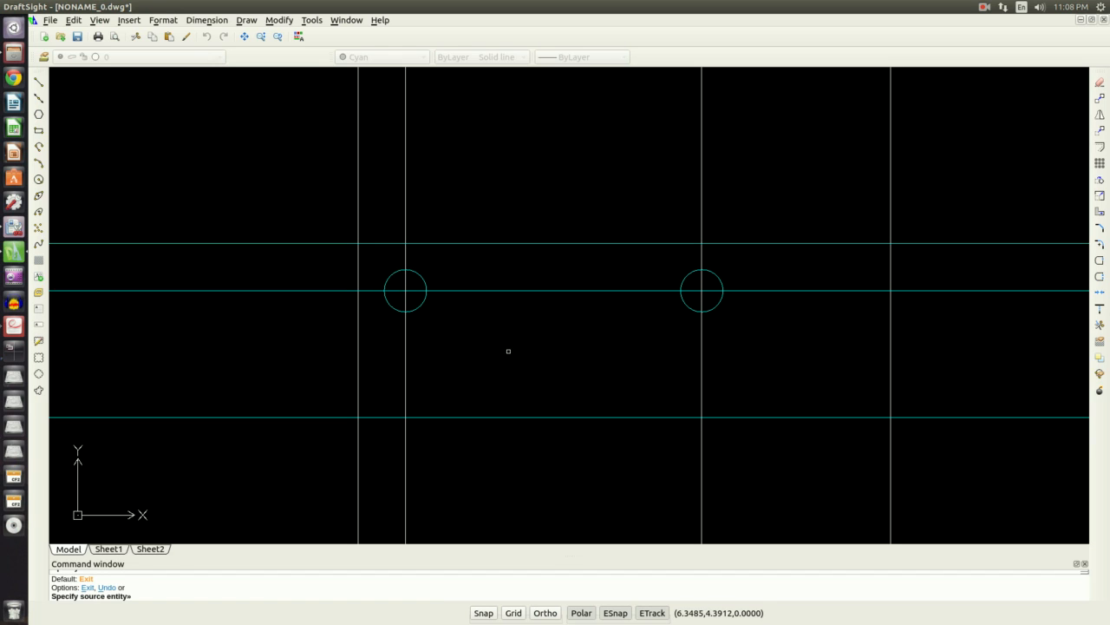
key("Escape")
key("Escape")
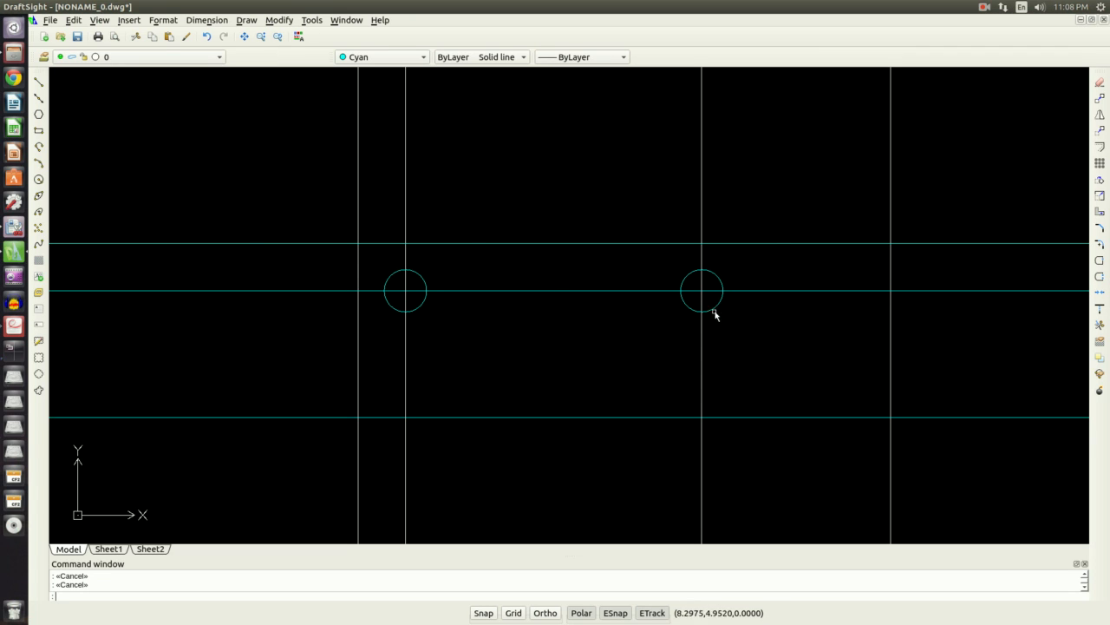
- Delete the two vertical hole-centre construction lines and the horizontal line running through the holes
scroll(397, 292, "down", 3)
scroll(590, 347, "down", 3)
scroll(681, 351, "up", 4)
scroll(463, 331, "up", 2)
scroll(418, 342, "down", 2)
scroll(331, 344, "down", 2)
scroll(331, 344, "down", 1)
scroll(248, 412, "up", 1)
scroll(166, 410, "up", 1)
scroll(225, 381, "up", 1)
middle_click_drag(229, 382, 232, 419)
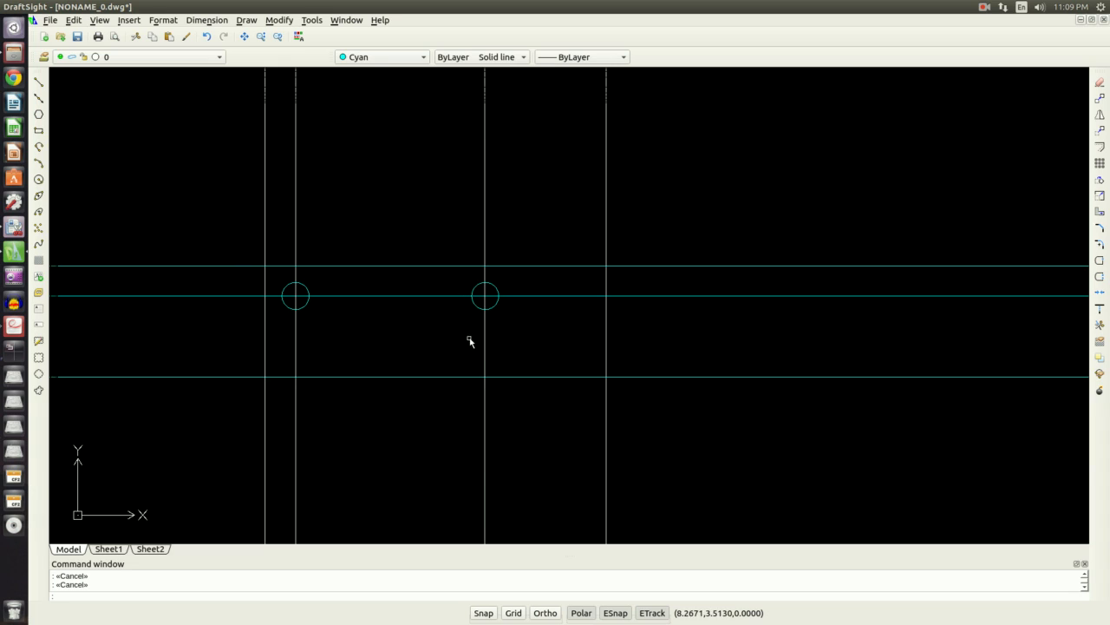
left_click(485, 472)
left_click(297, 471)
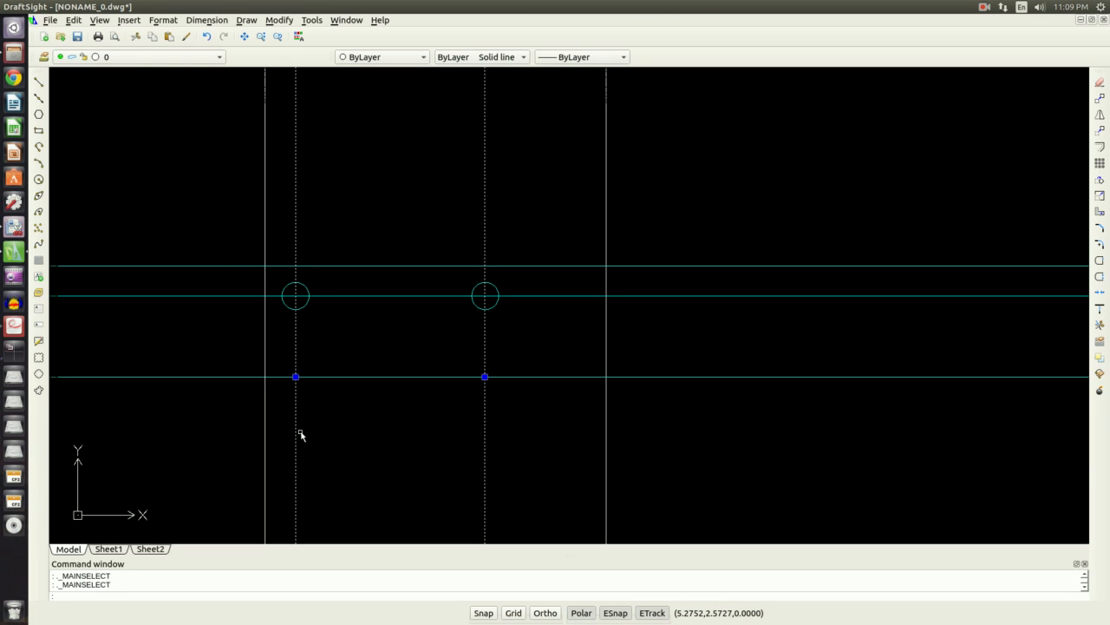
key("Delete")
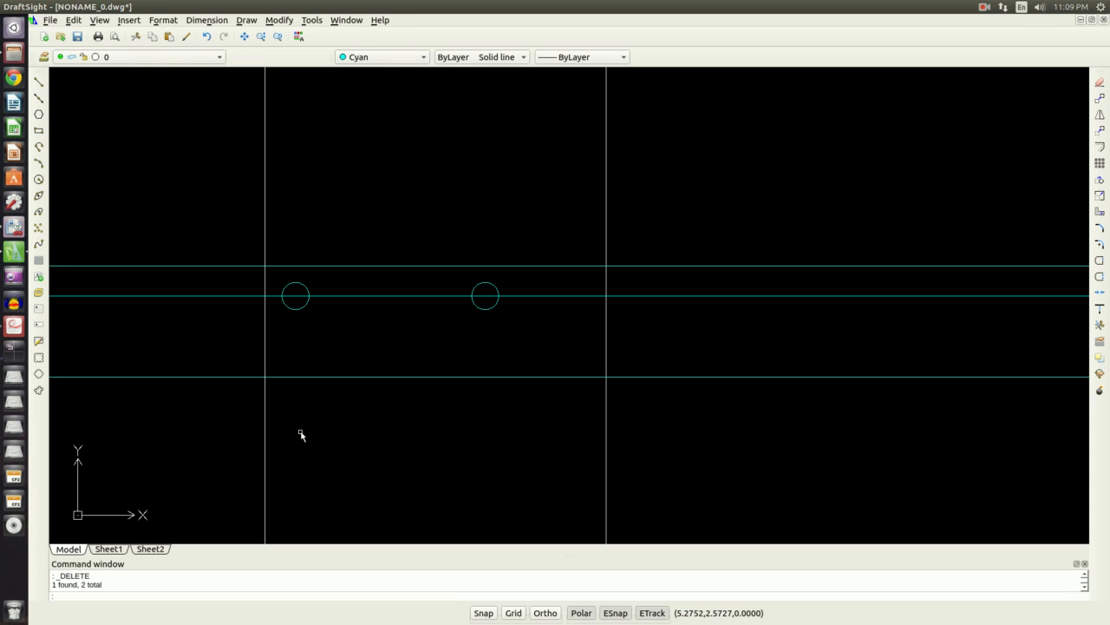
left_click(422, 297)
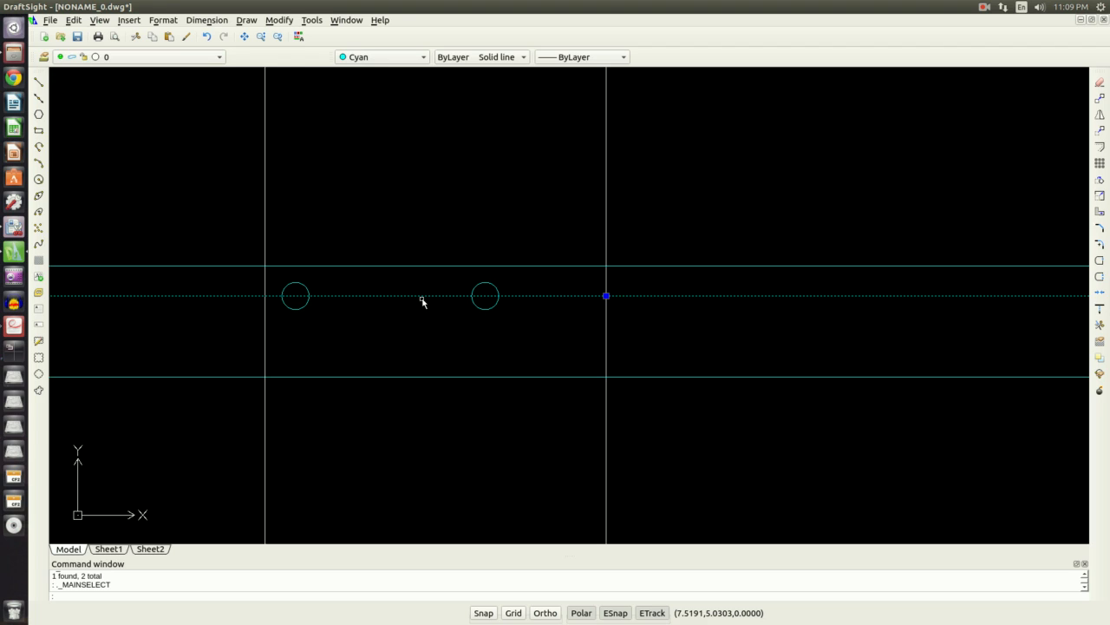
key("Delete")
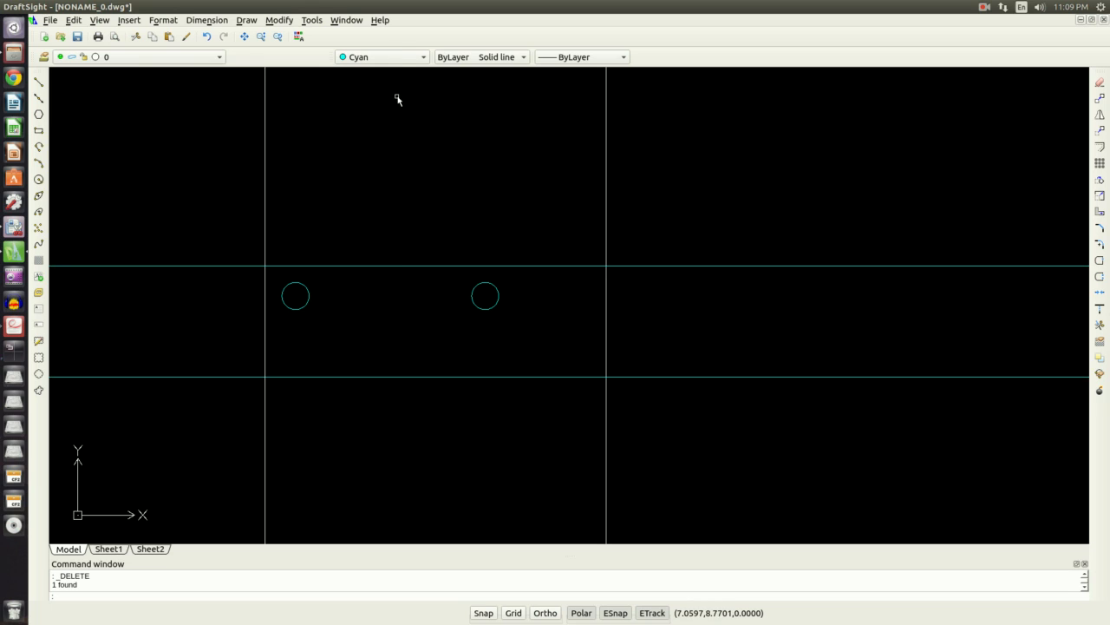
- Set the active line colour to ByBlock and change the two hole circles and the plate's top edge line to ByLayer
left_click(398, 61)
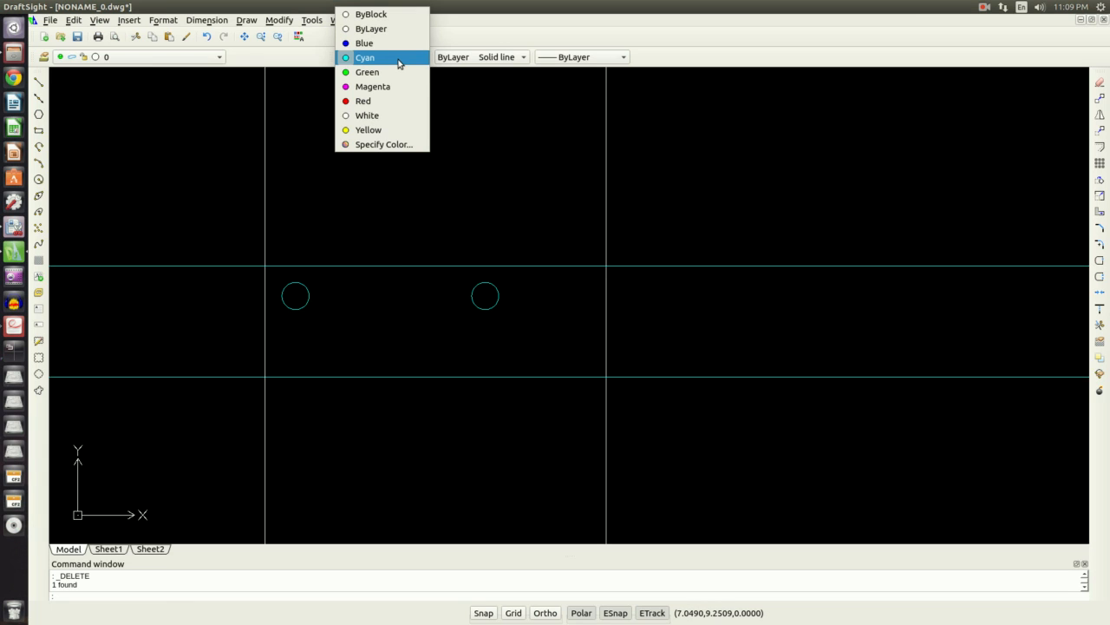
left_click(396, 15)
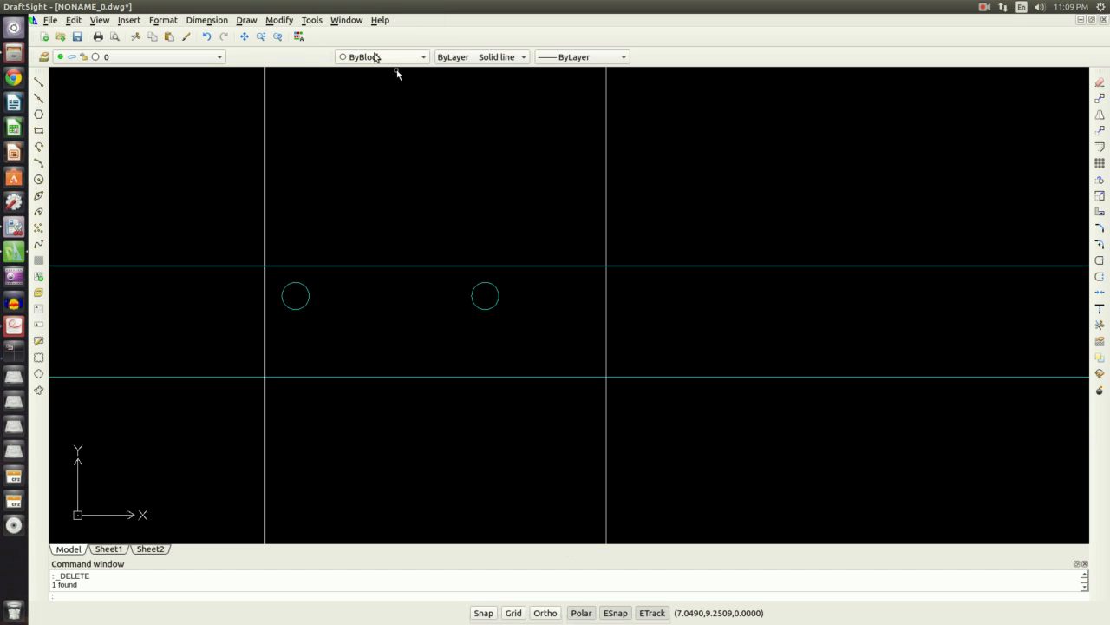
left_click(526, 324)
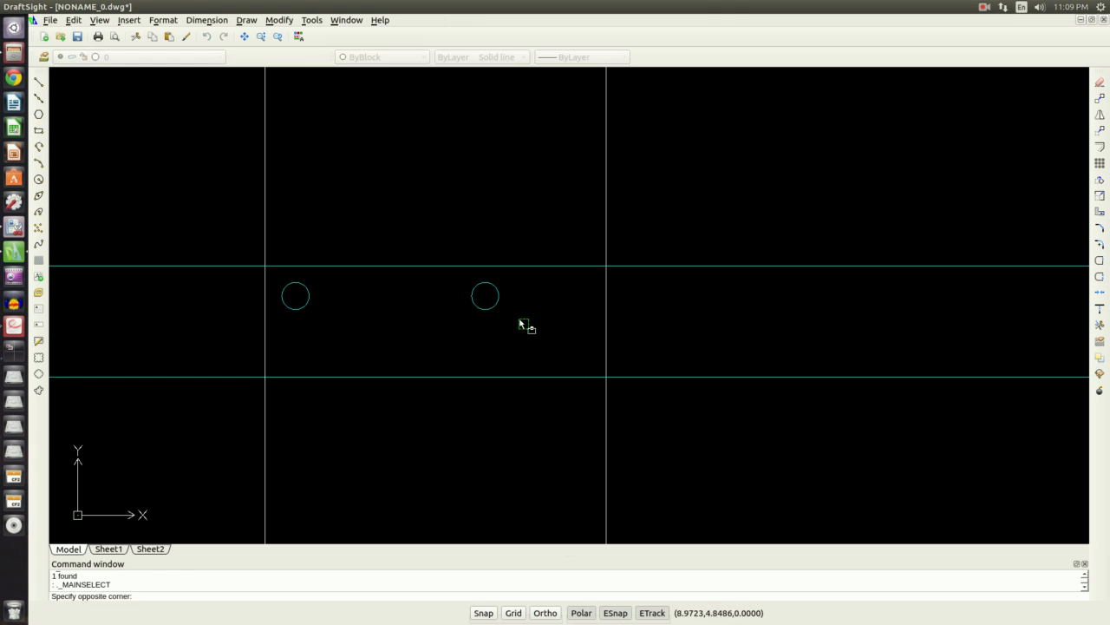
left_click(274, 253)
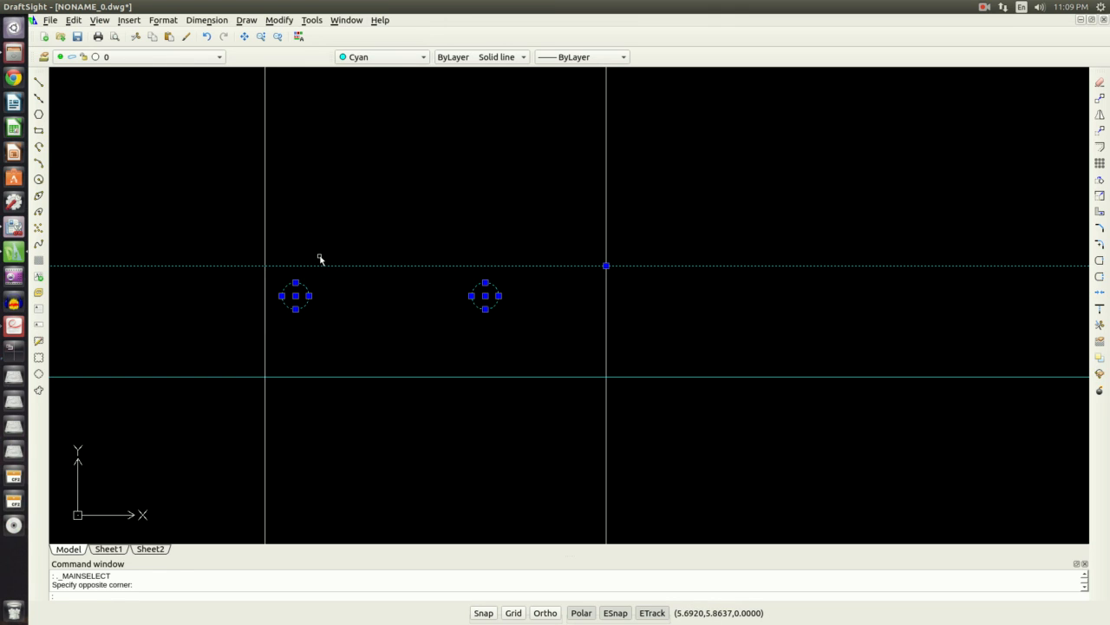
left_click(349, 61)
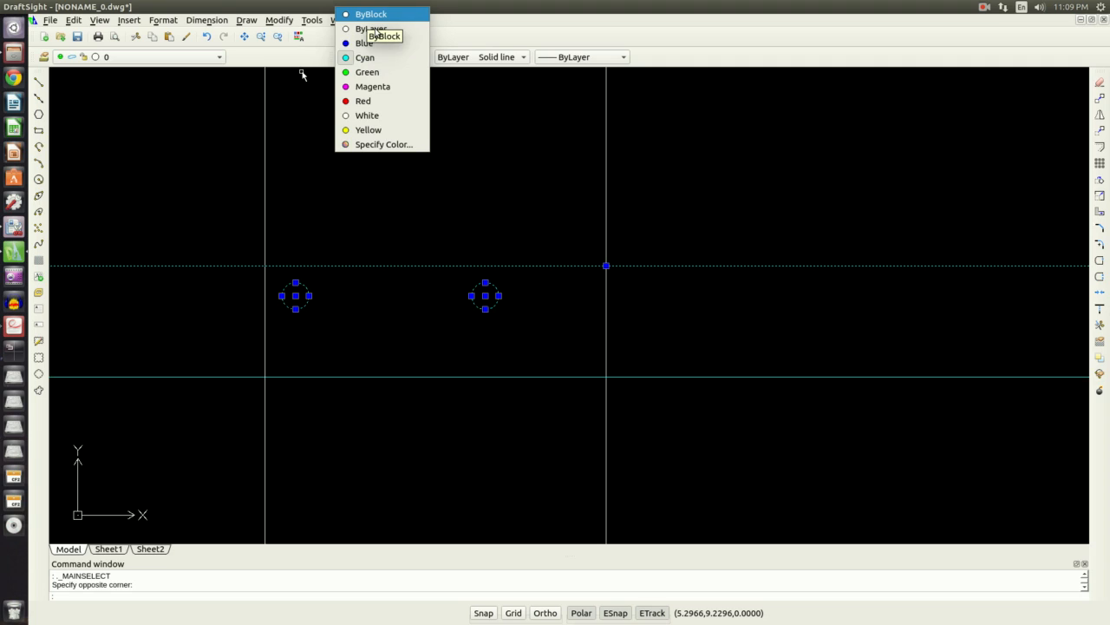
left_click(376, 30)
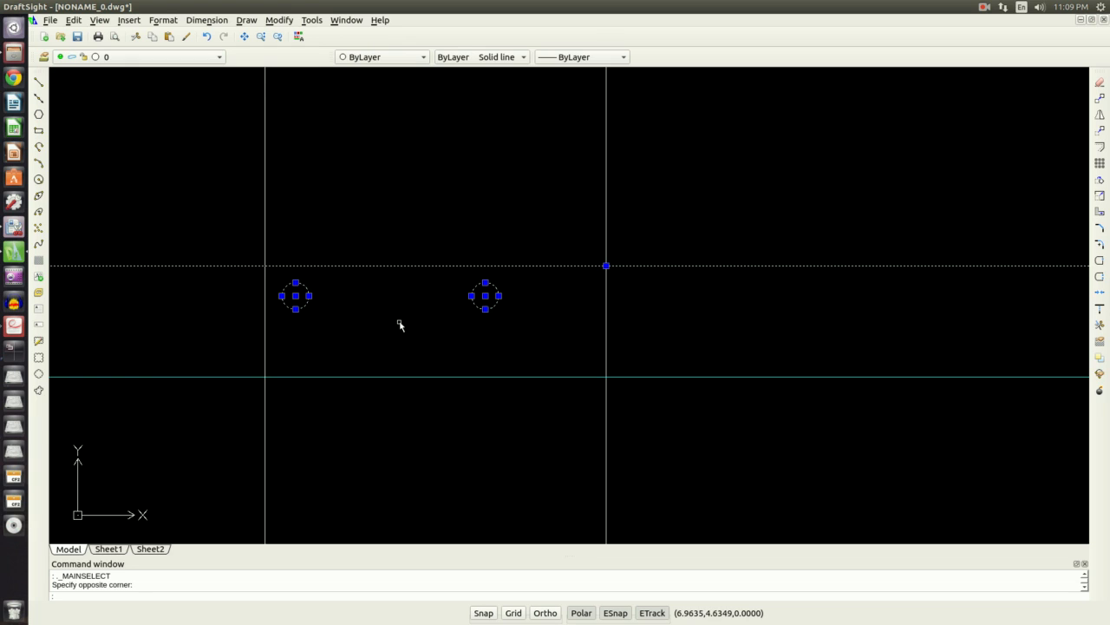
key("Escape")
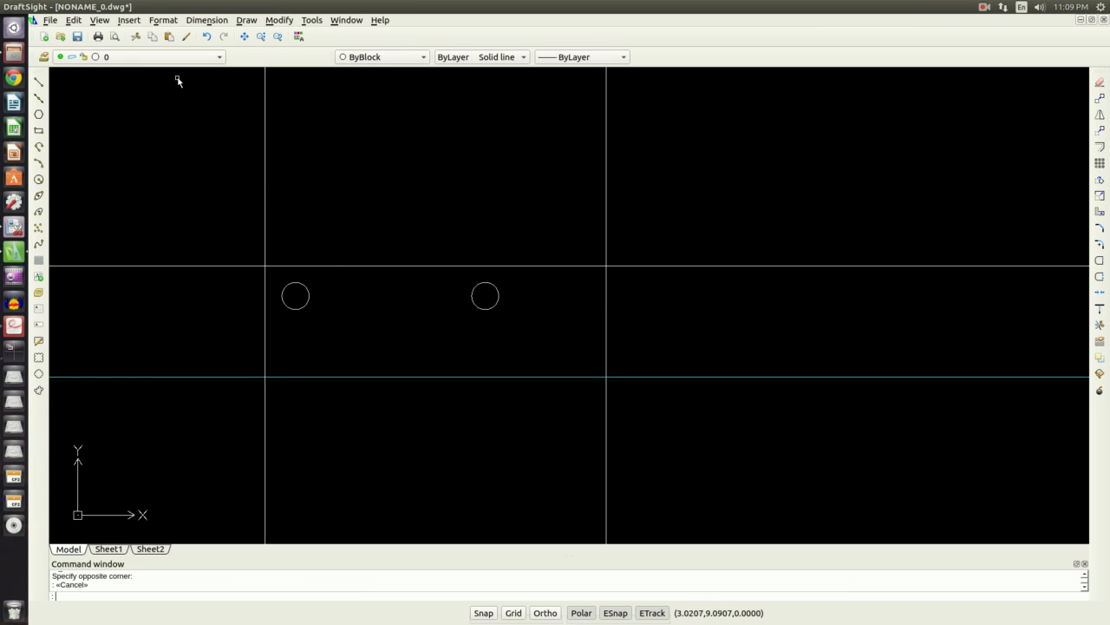
- Try a .56 radius fillet between the plate's top and left edges, picking their portions beyond the corner, and undo it
left_click(280, 20)
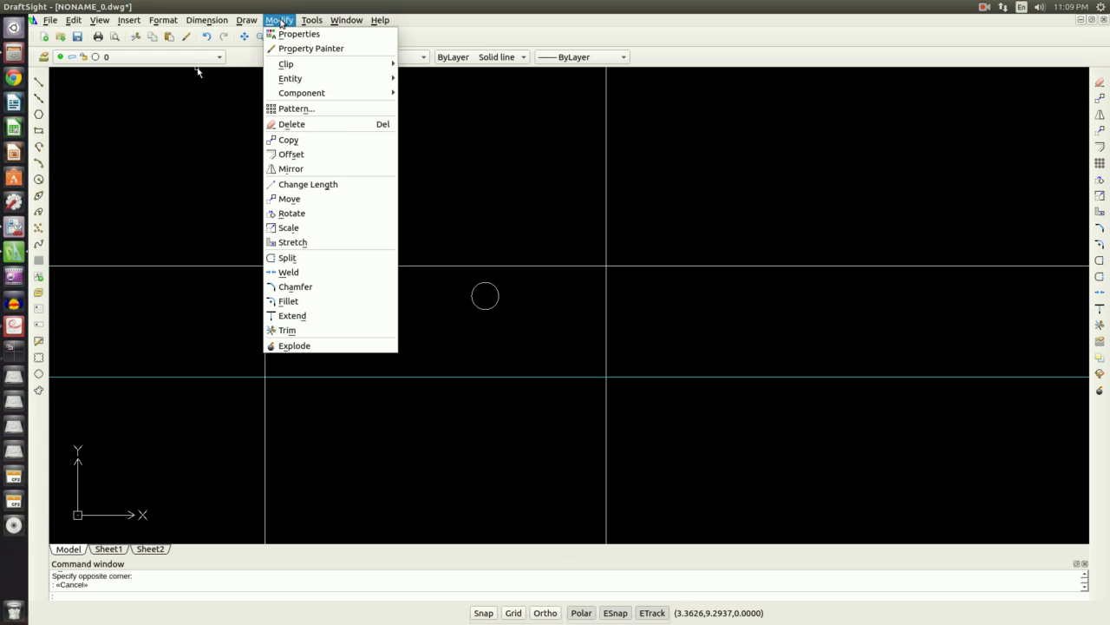
left_click(291, 303)
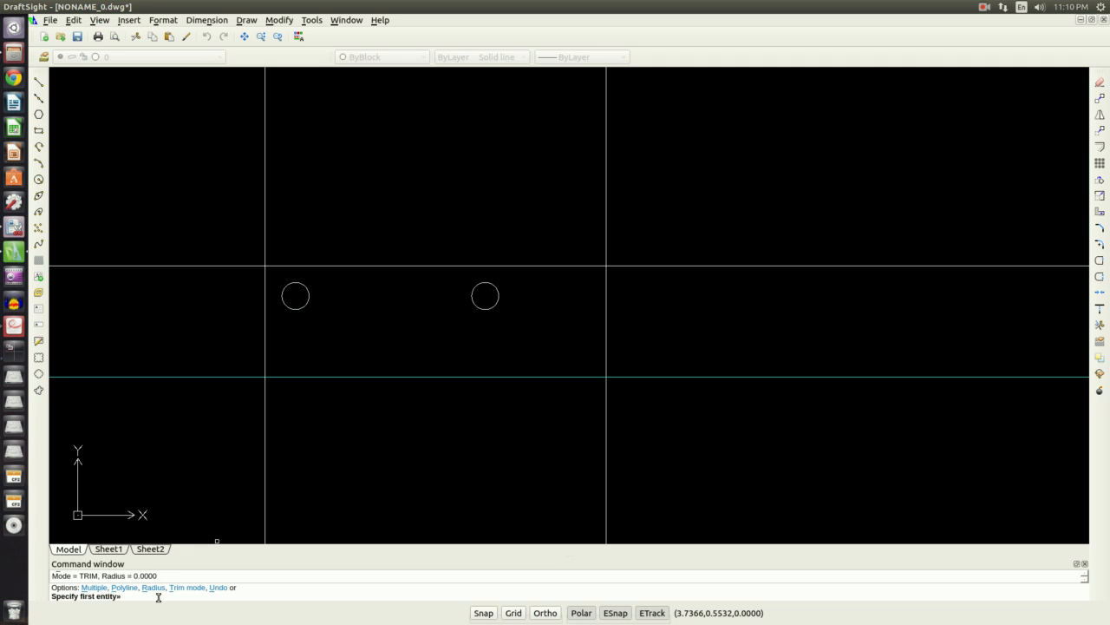
type("r")
key("Return")
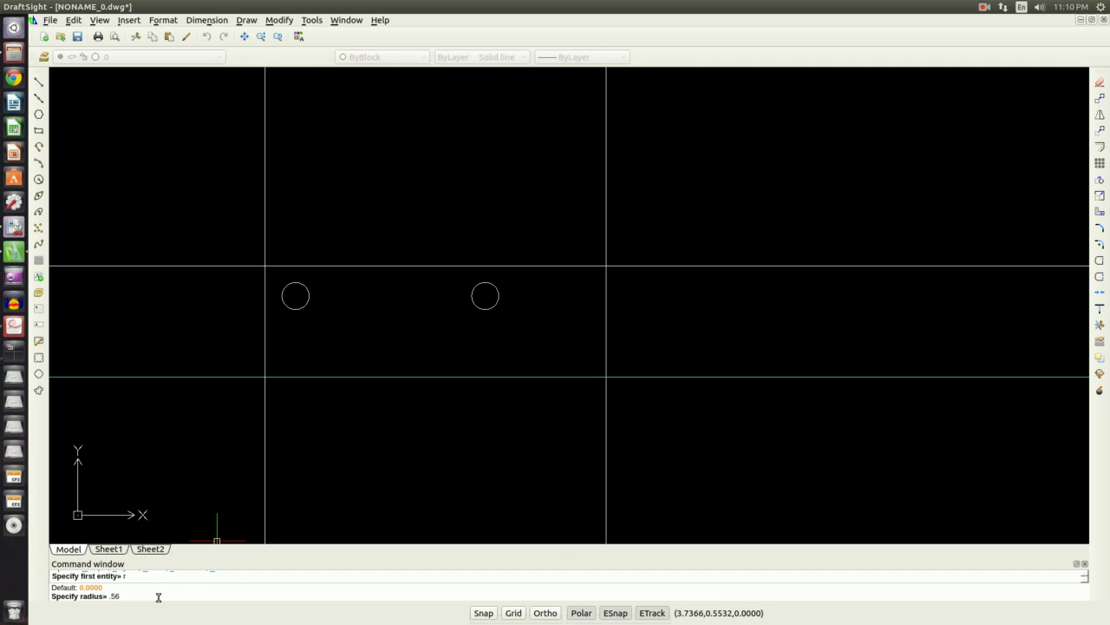
type(".56")
key("Return")
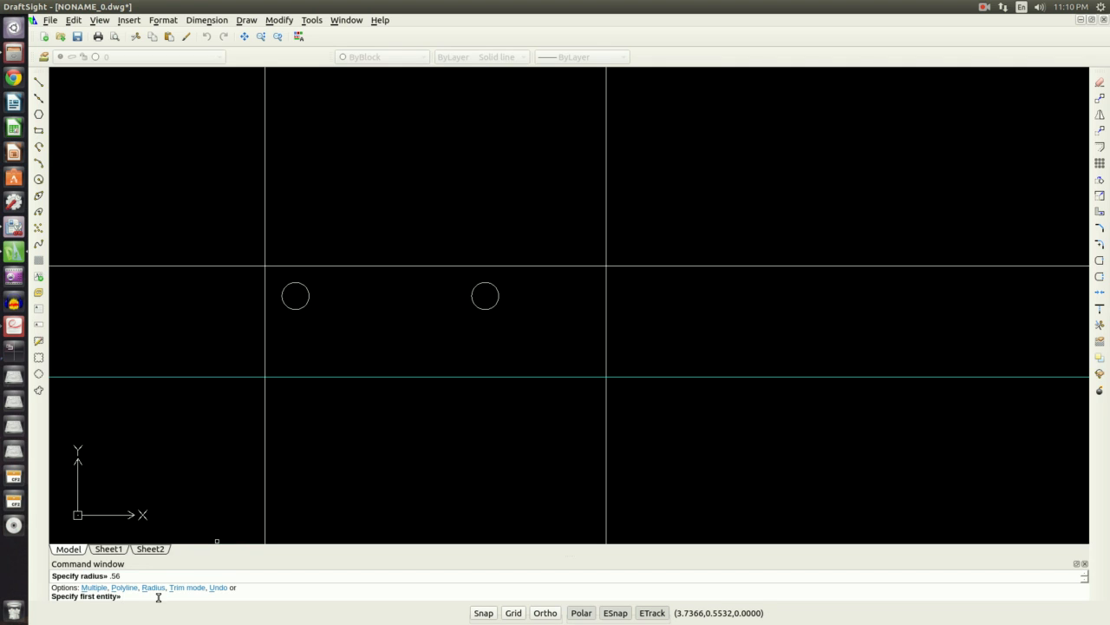
key("alt+Tab")
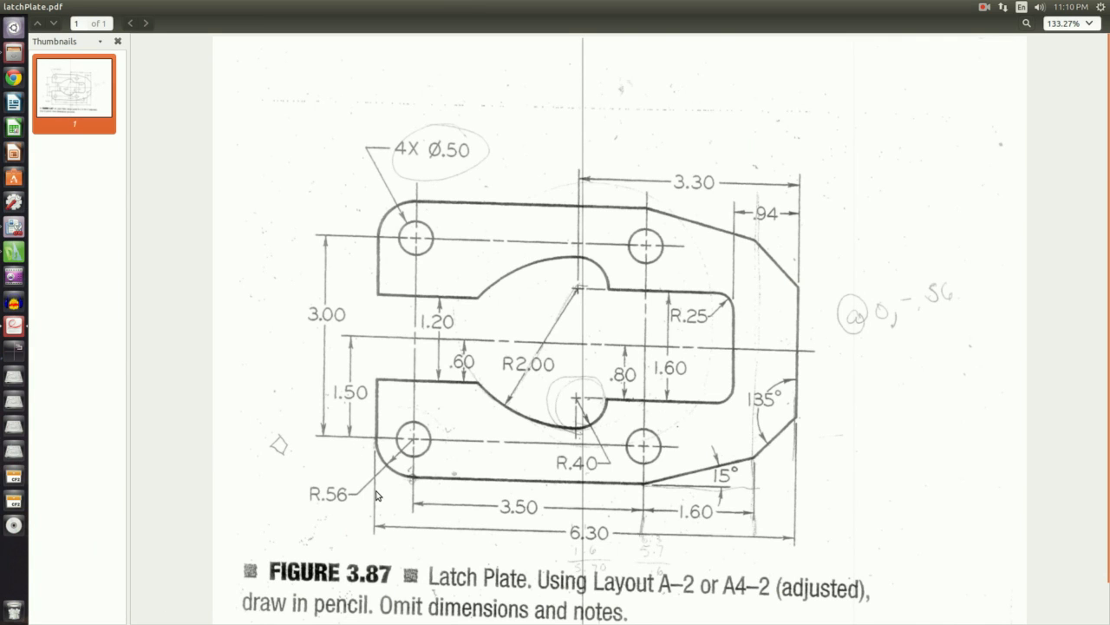
key("alt+Tab")
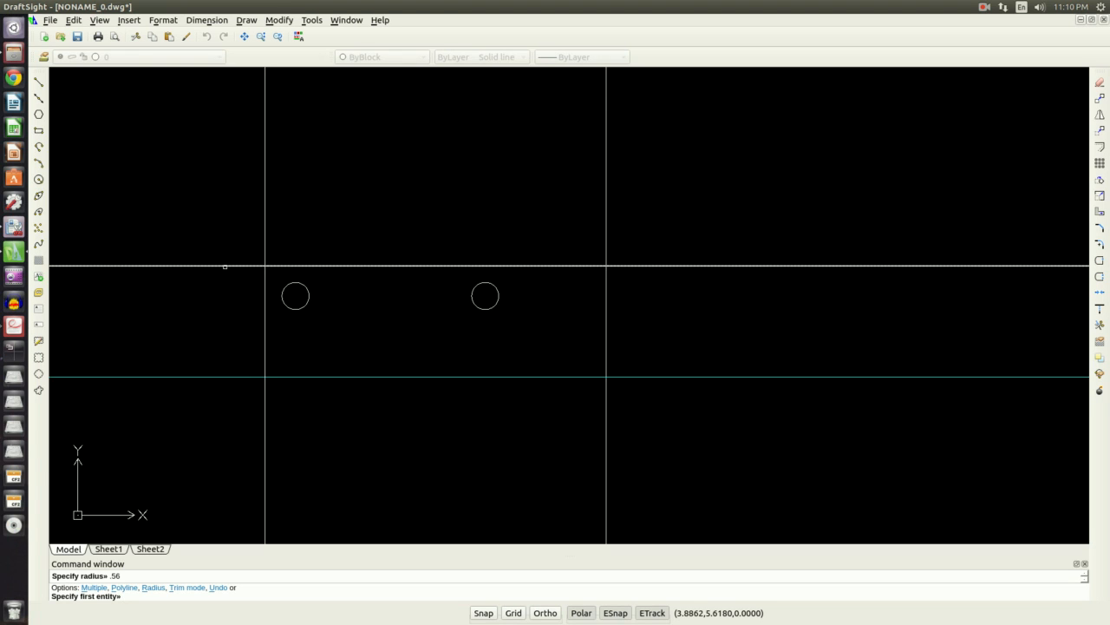
left_click(226, 265)
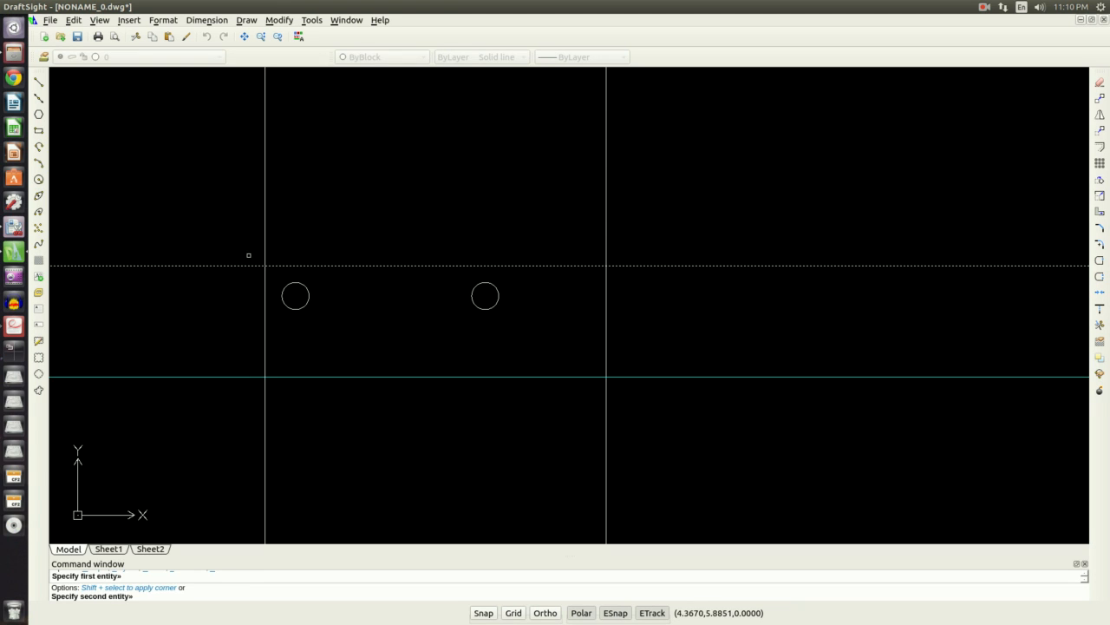
left_click(265, 248)
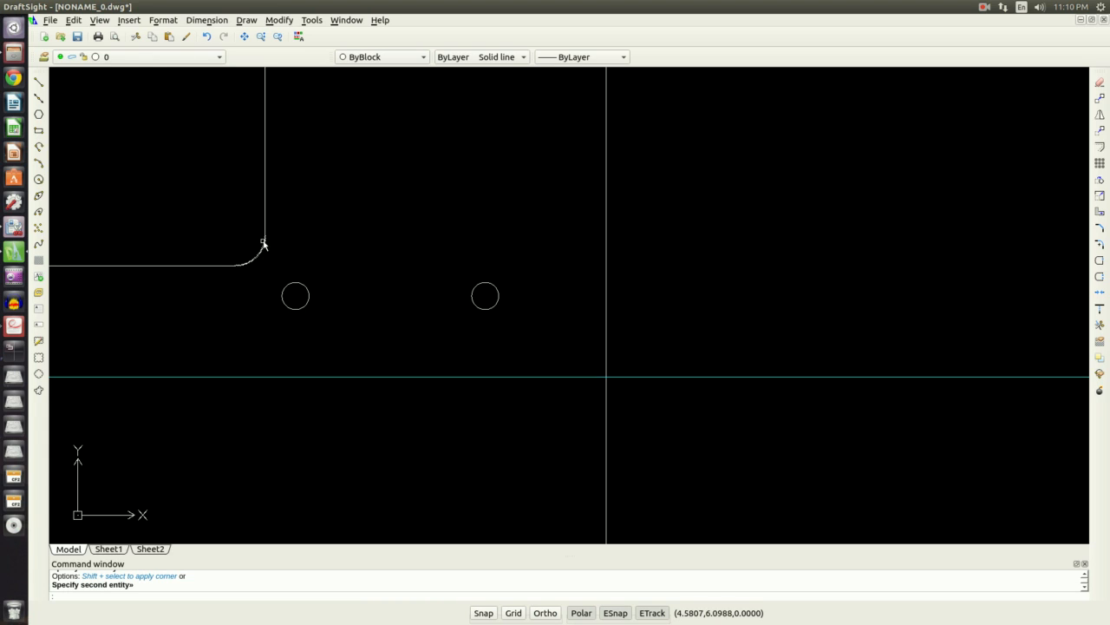
left_click(208, 36)
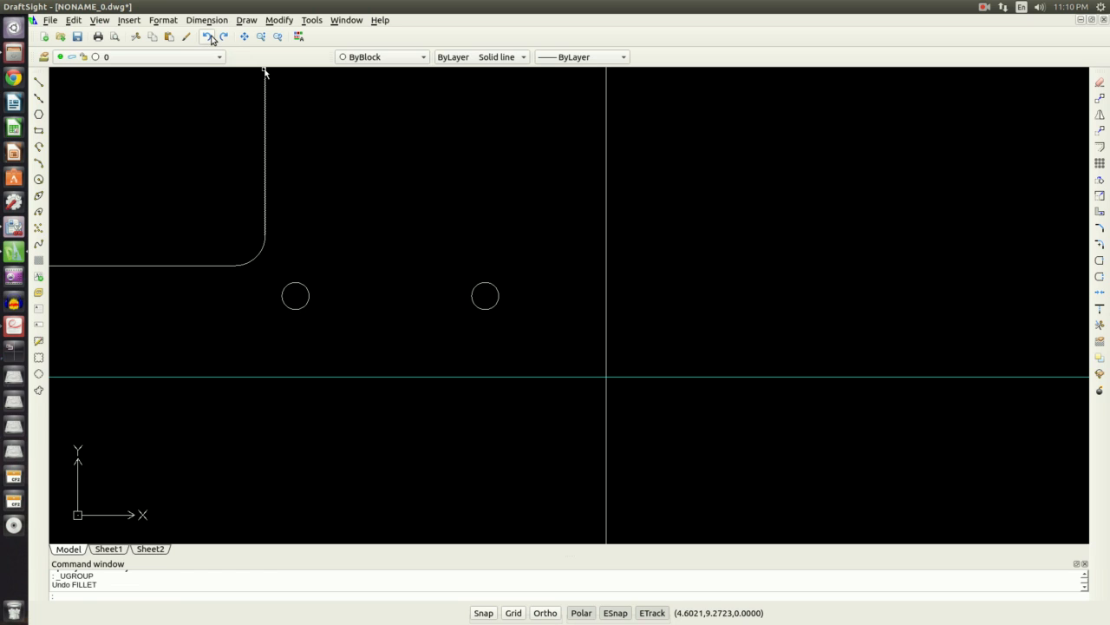
- Fillet the plate's upper-left corner with a .56 radius, keeping the left edge below and the top edge right of the corner
left_click(272, 21)
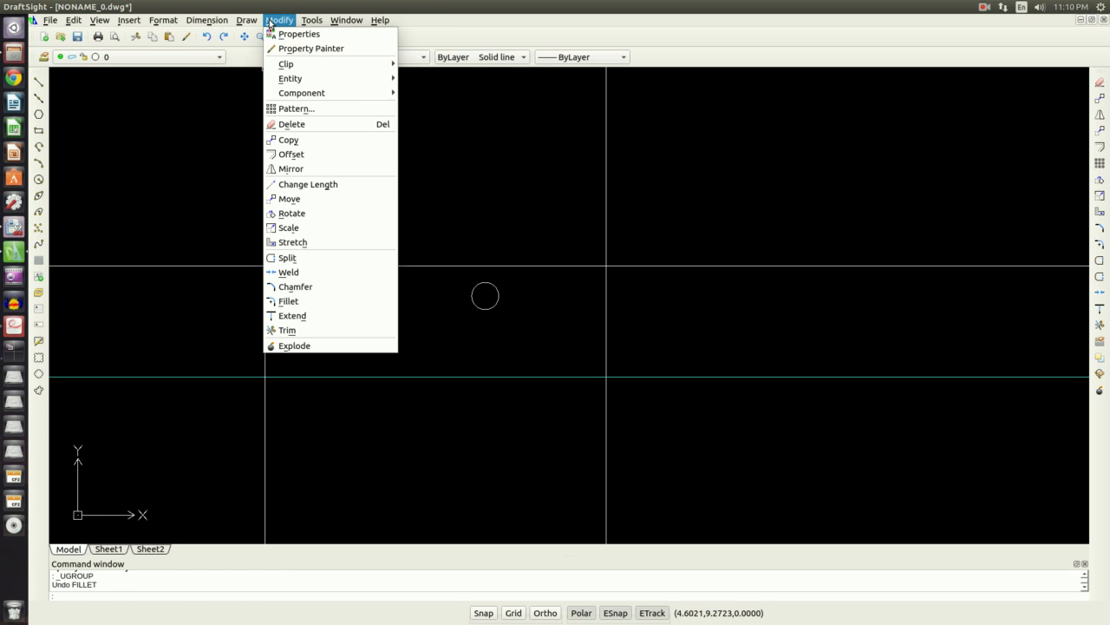
left_click(288, 301)
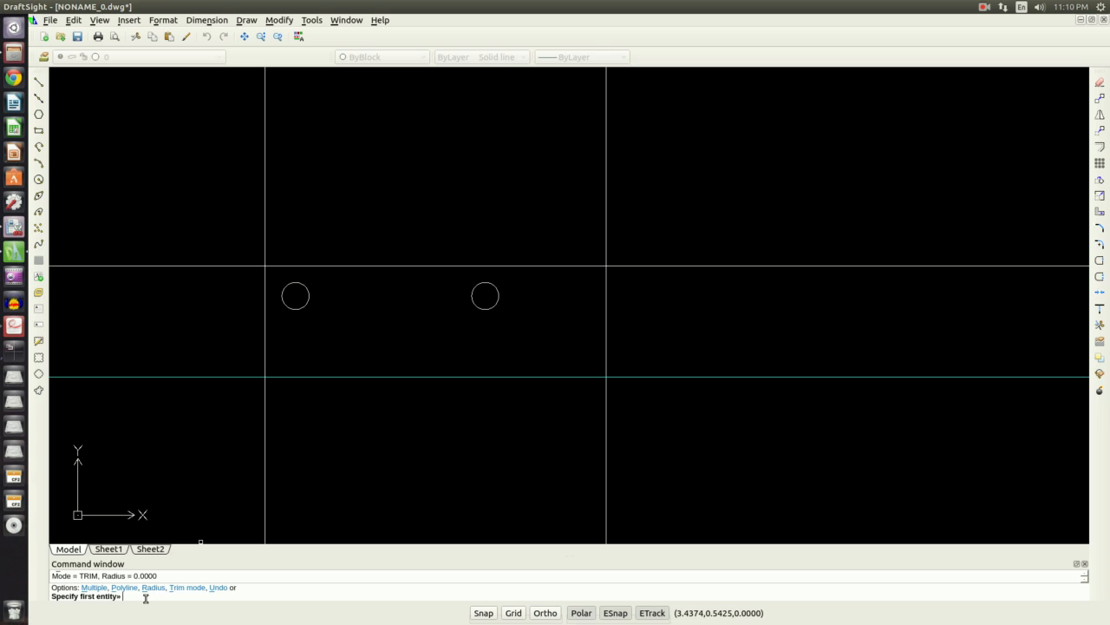
key("Return")
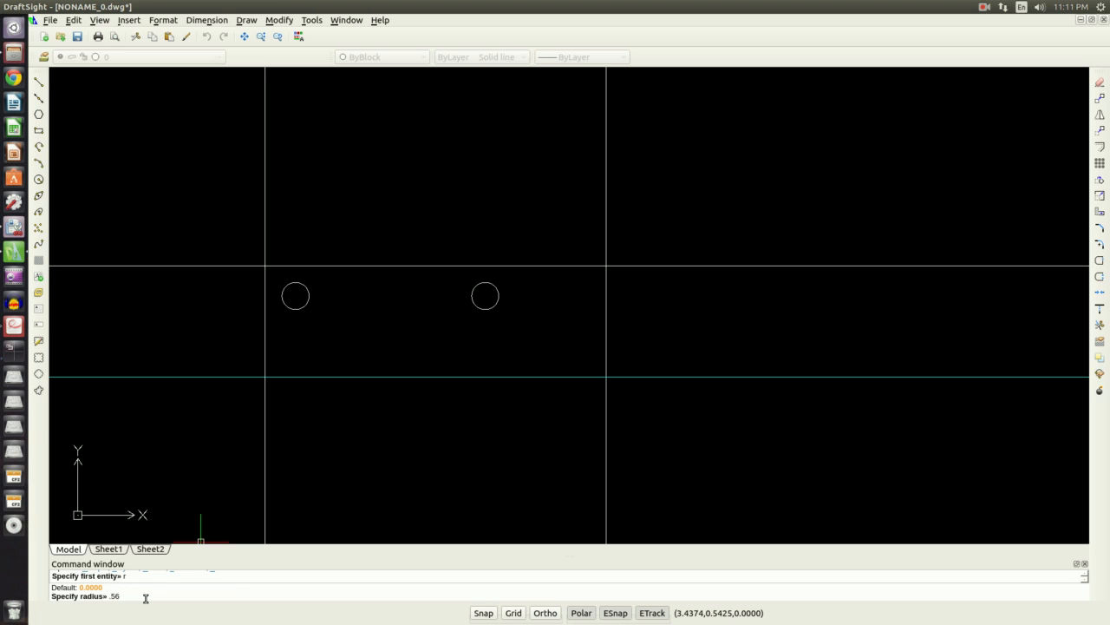
key("Return")
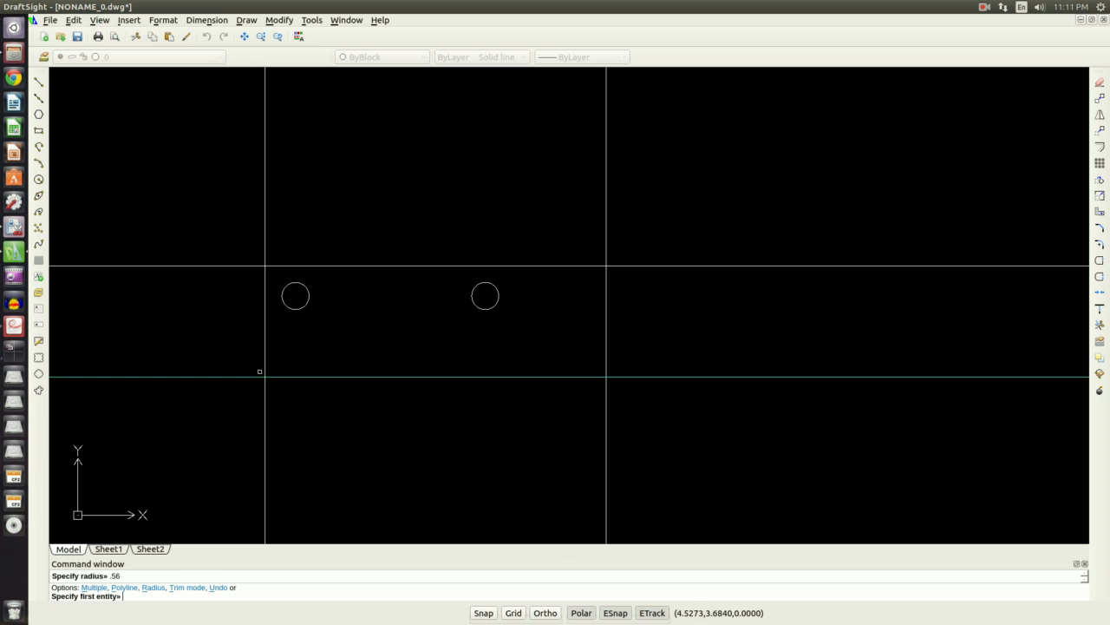
left_click(265, 281)
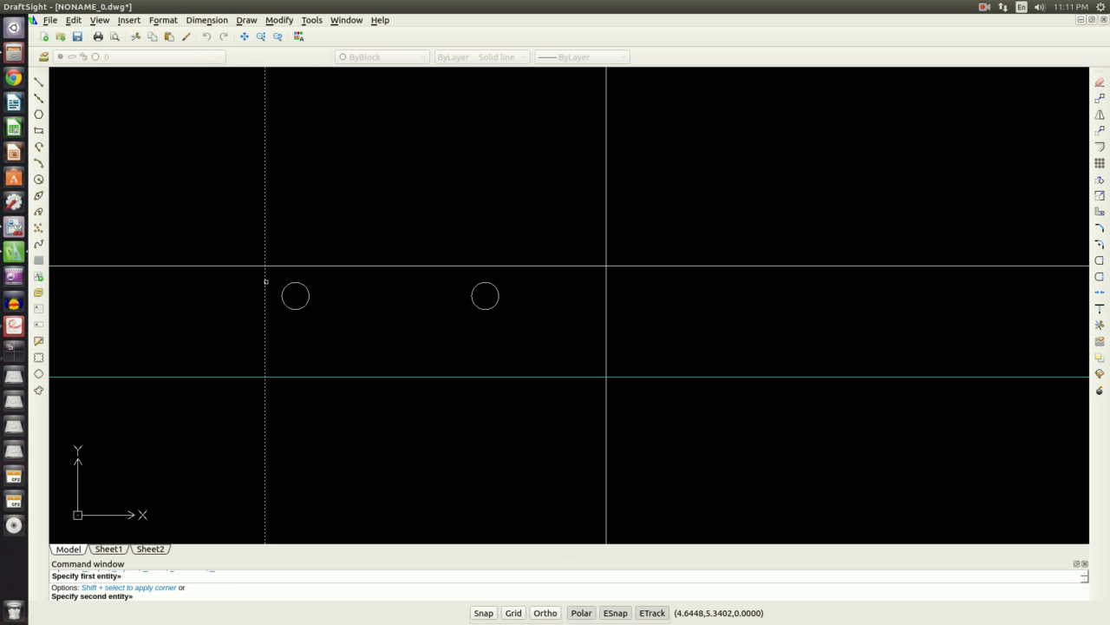
left_click(292, 266)
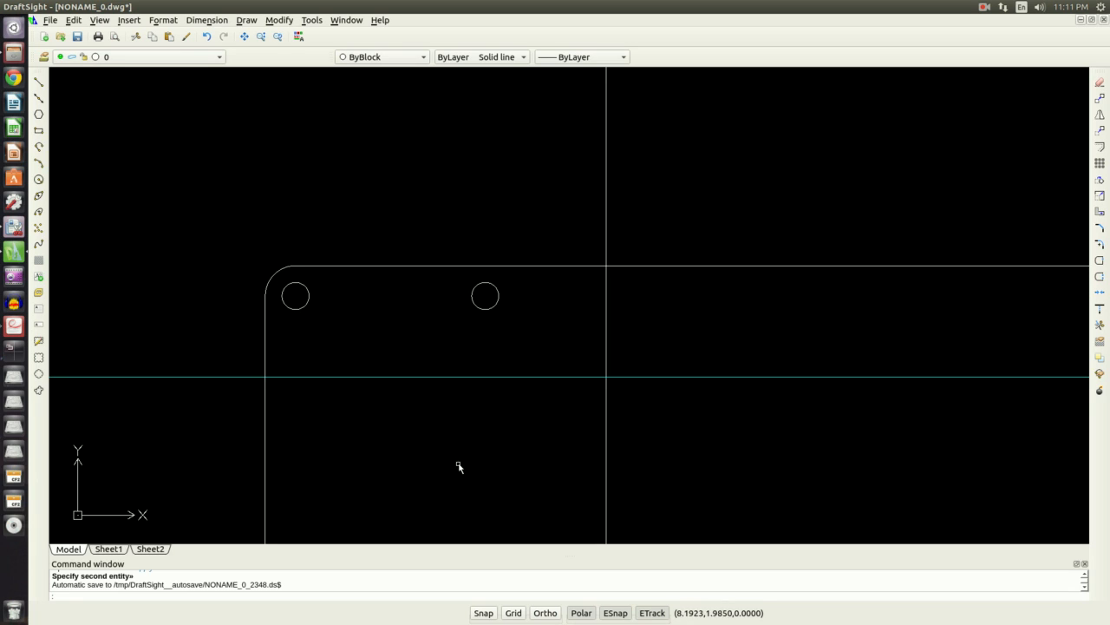
key("Escape")
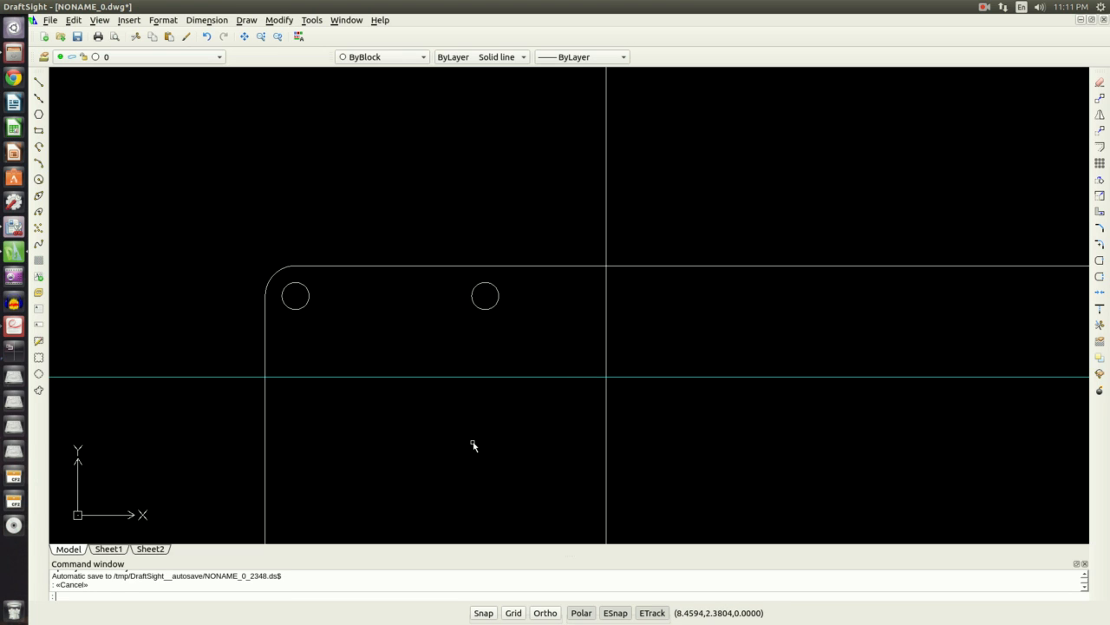
- Check the reference PDF and offset the plate's right vertical edge .94 to the left for the slot's end
key("alt+Tab")
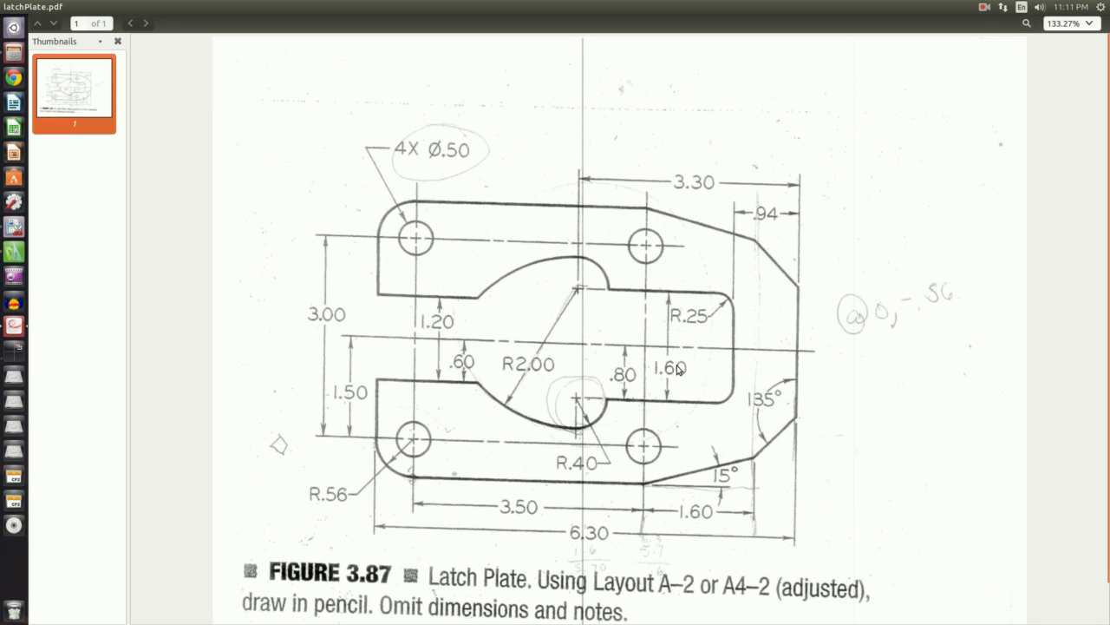
key("alt+Tab")
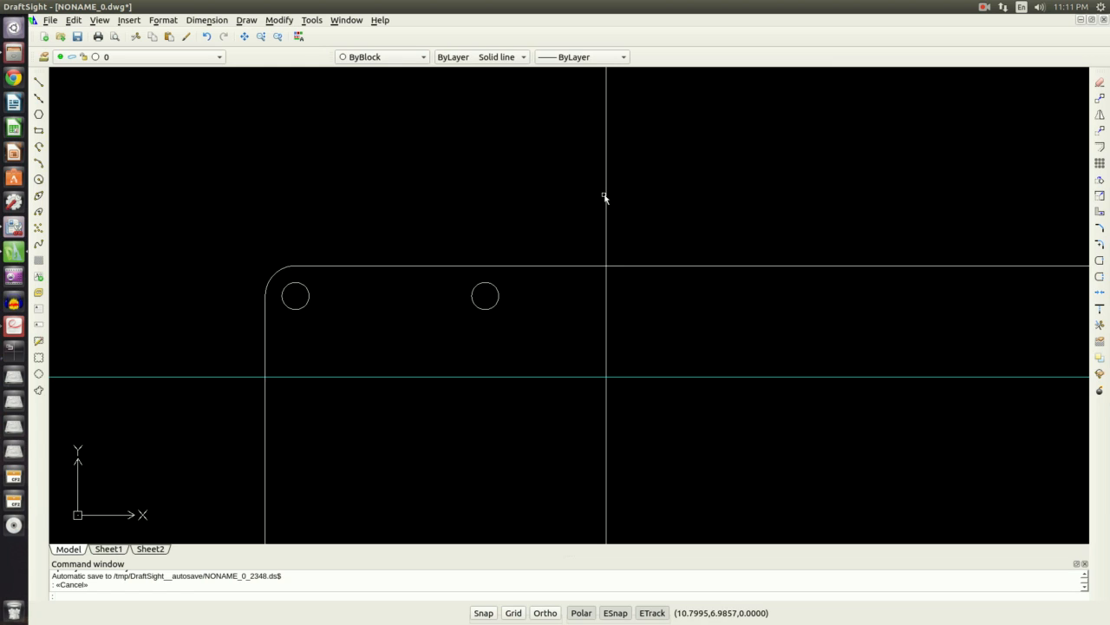
left_click(279, 20)
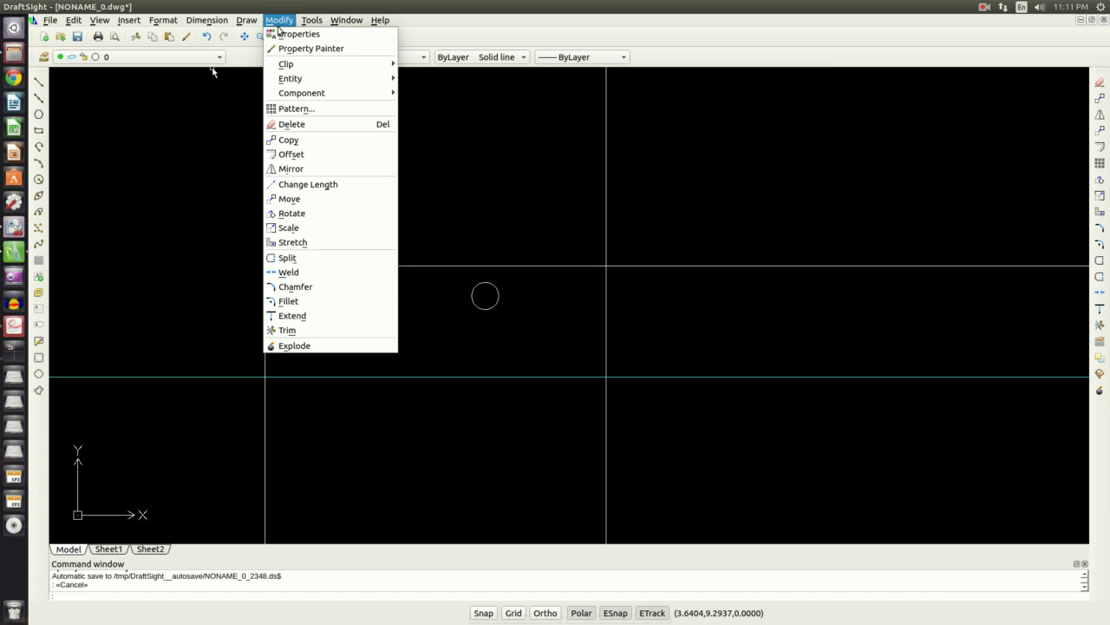
left_click(291, 154)
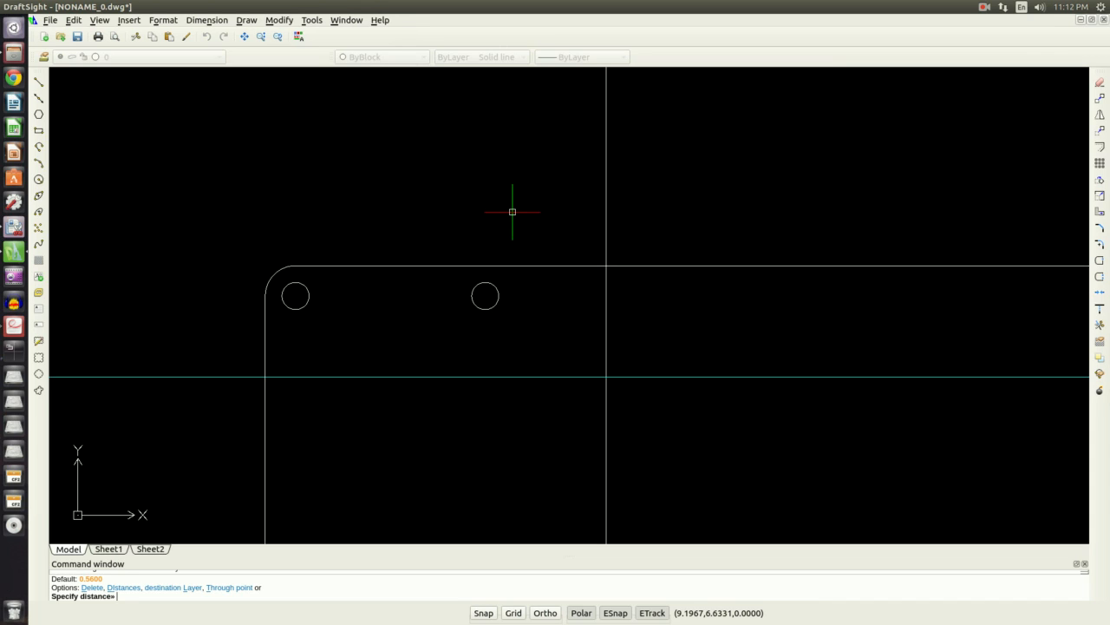
type(".9")
key("Return")
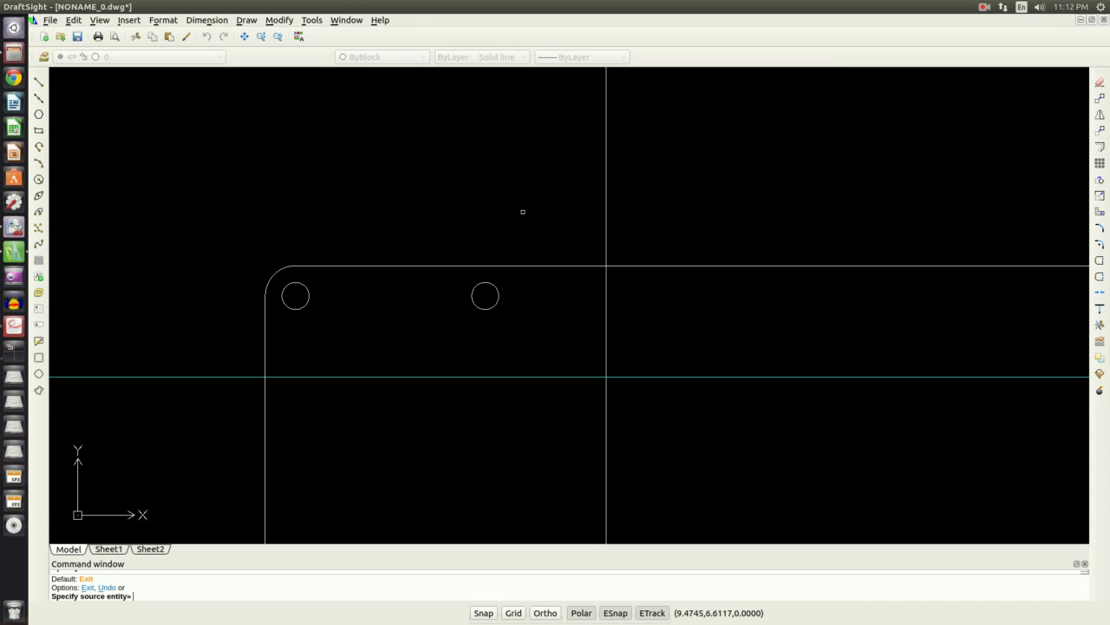
left_click(605, 217)
left_click(529, 211)
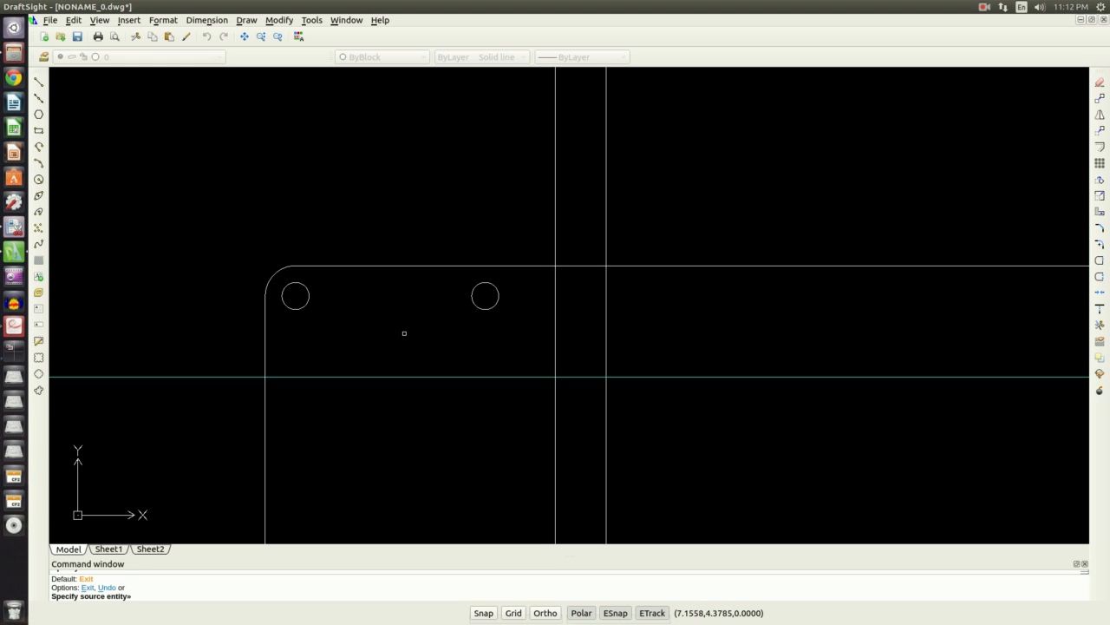
key("Escape")
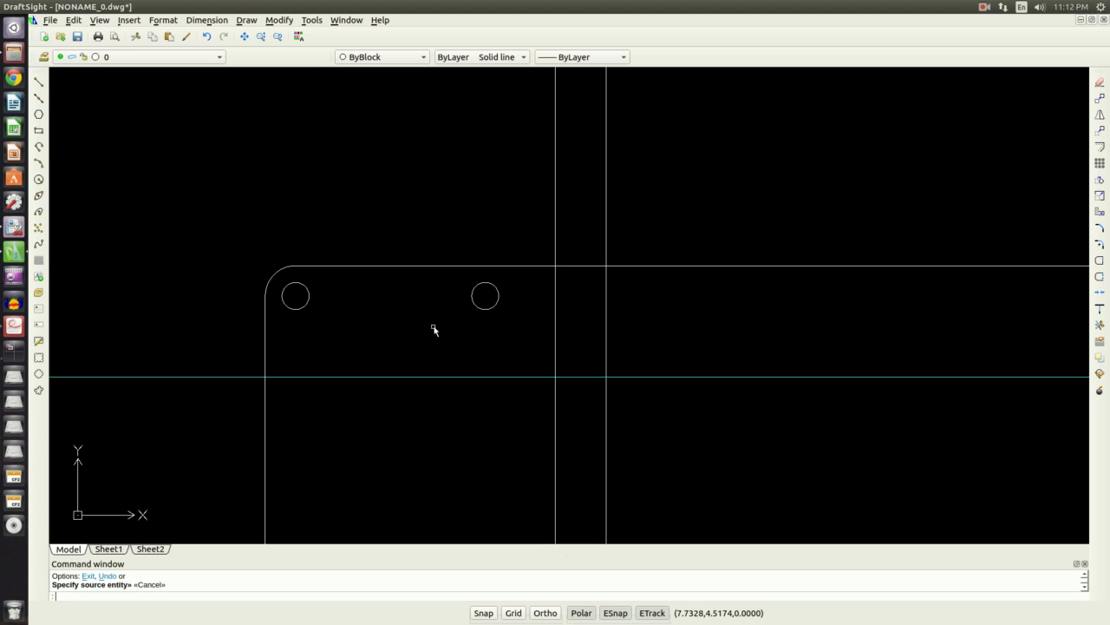
- Offset the horizontal centre line .8 upward to mark the slot's upper edge
type("o")
key("Return")
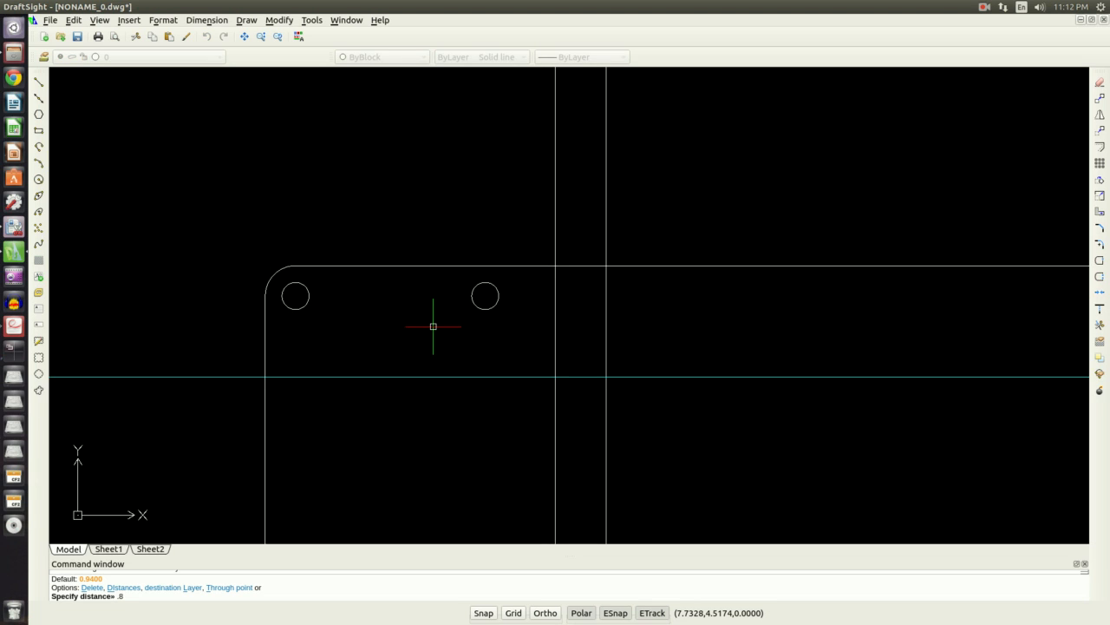
key("Return")
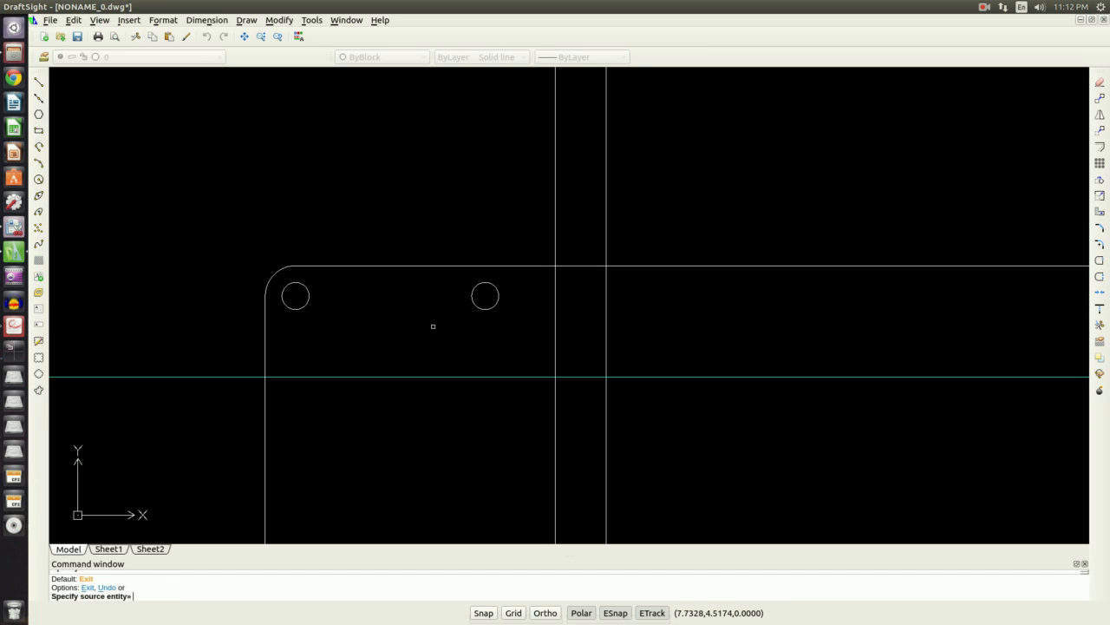
left_click(478, 376)
left_click(473, 346)
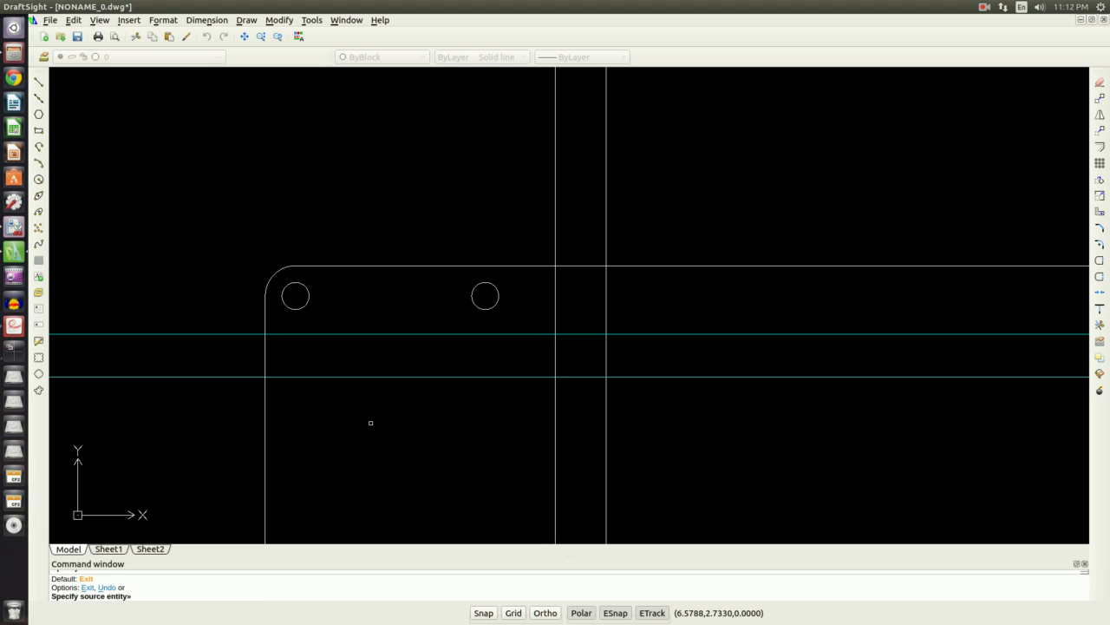
key("Escape")
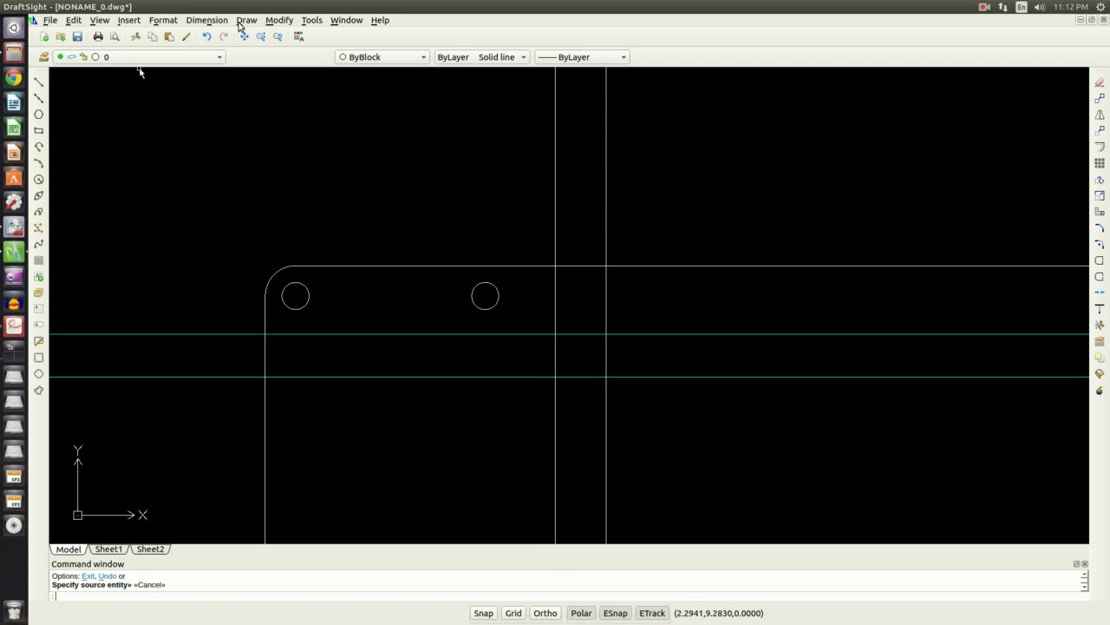
- Fillet the slot's upper-right corner between its upper edge and vertical end line with a .25 radius
left_click(278, 19)
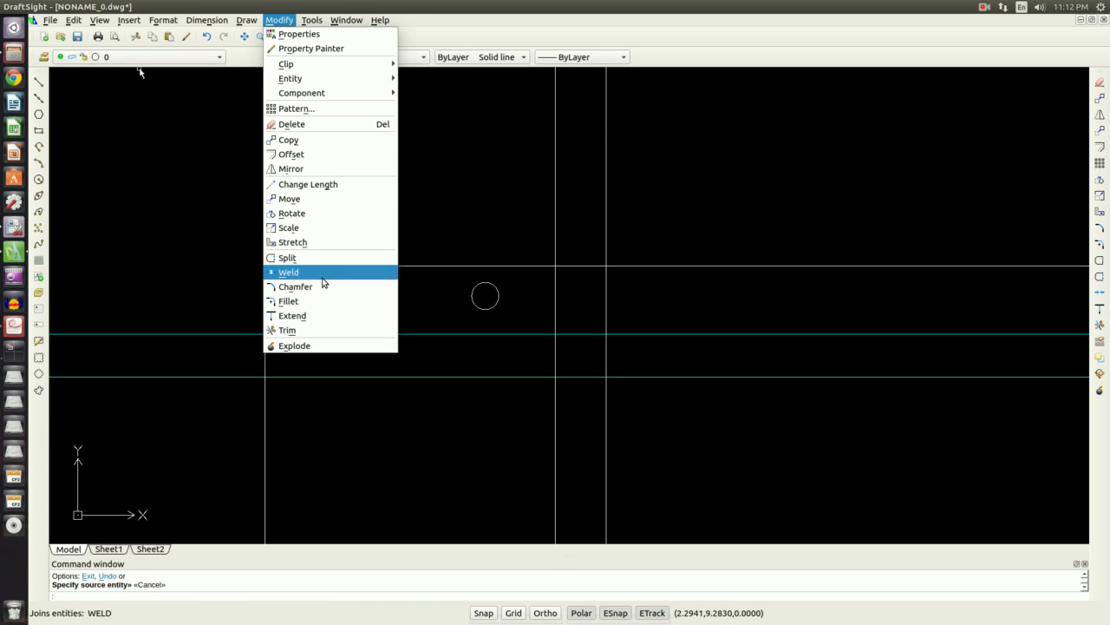
left_click(361, 301)
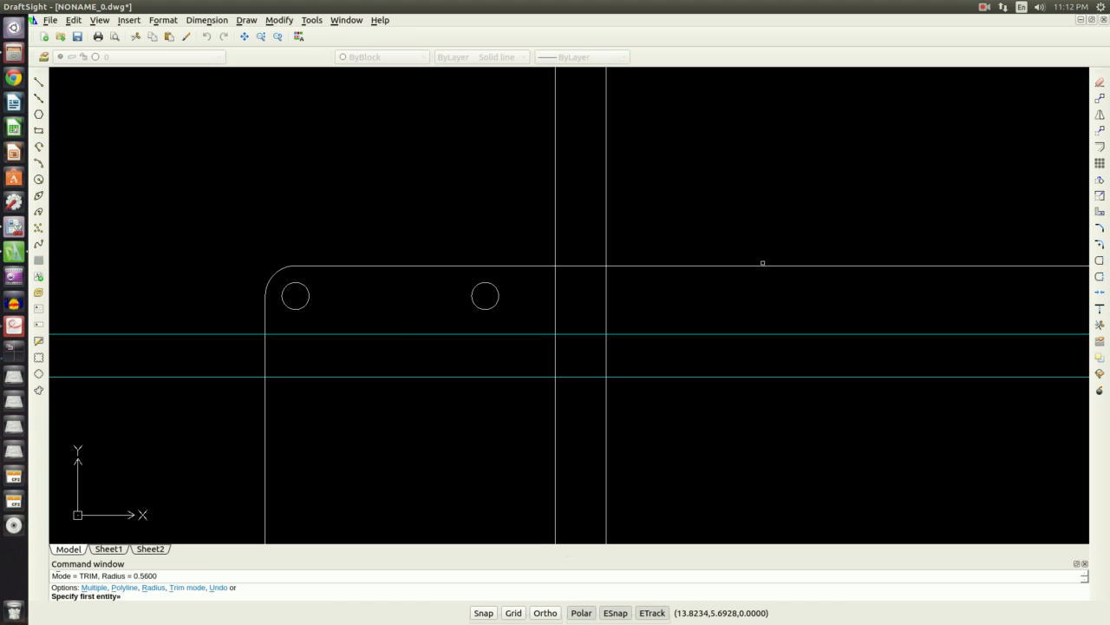
type("r")
key("Return")
type(".25")
key("Return")
left_click(528, 334)
left_click(555, 343)
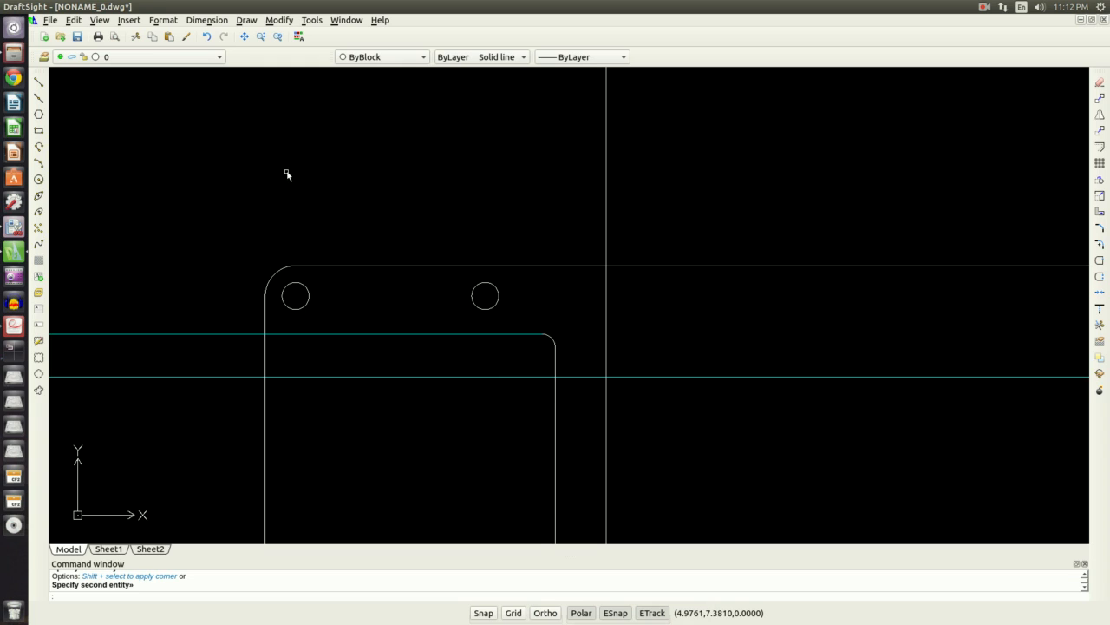
key("Escape")
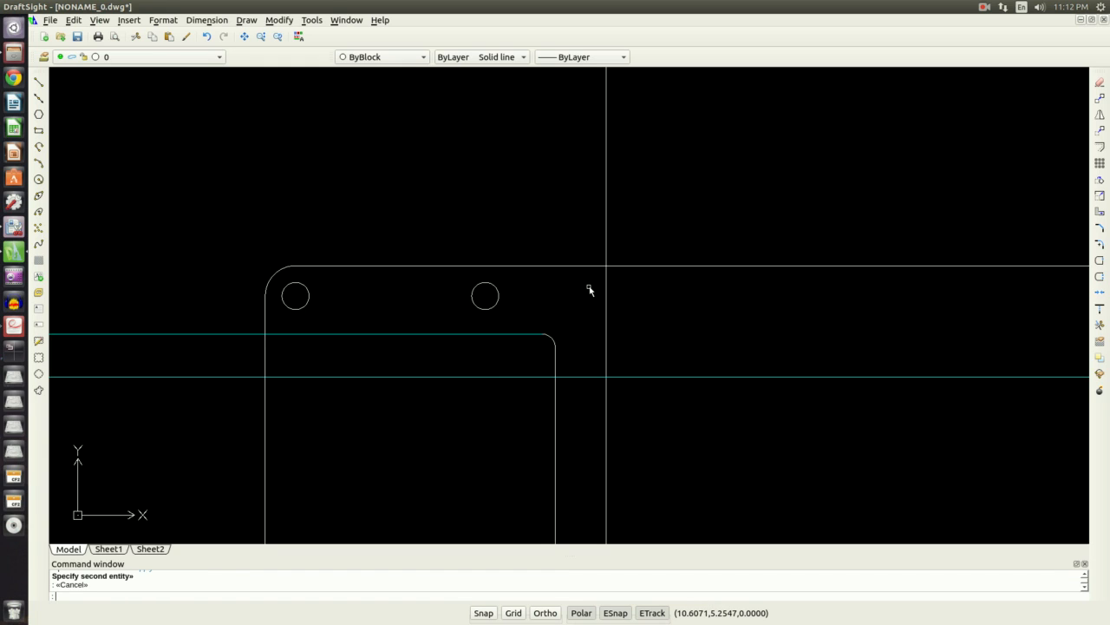
- Check the reference PDF and offset the plate's right vertical edge 3.30 to the left to locate the arc centres
key("alt+Tab")
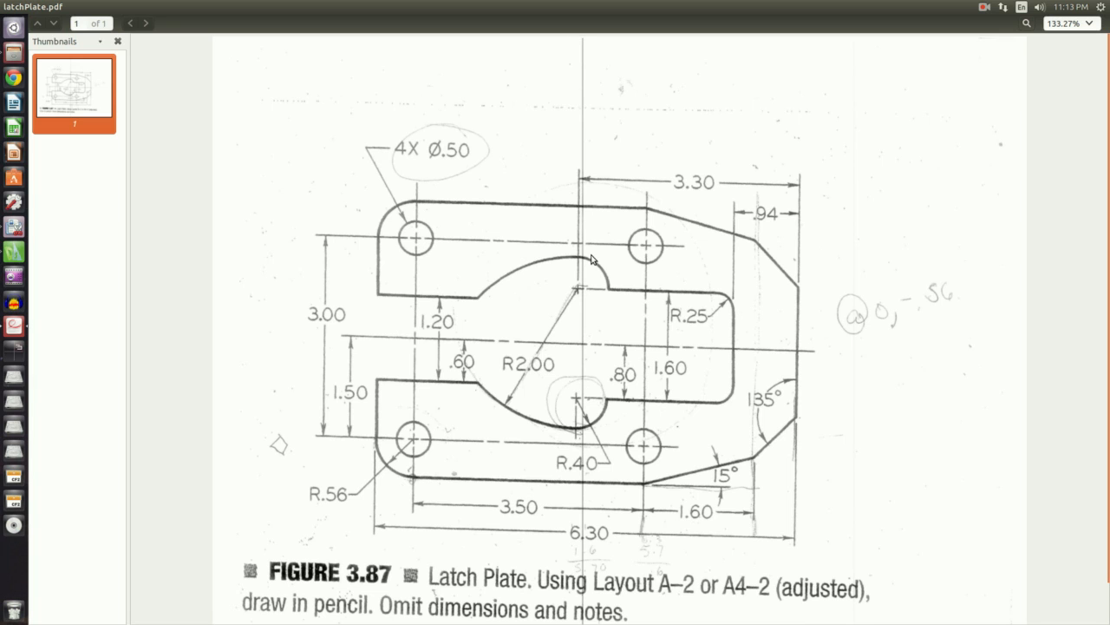
key("ctrl+alt+Left")
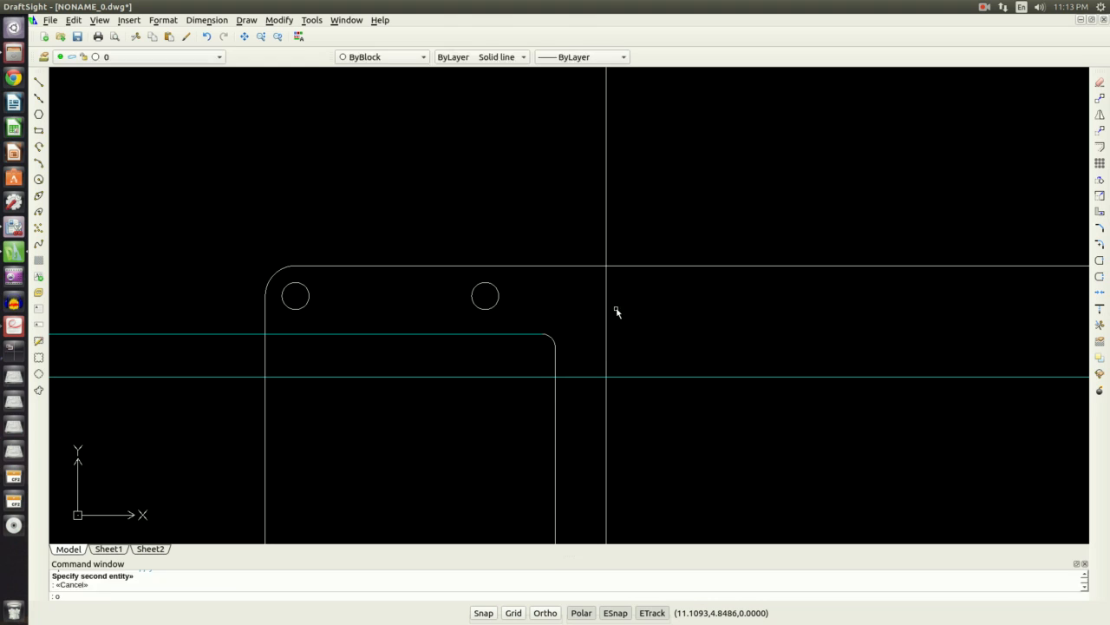
key("Return")
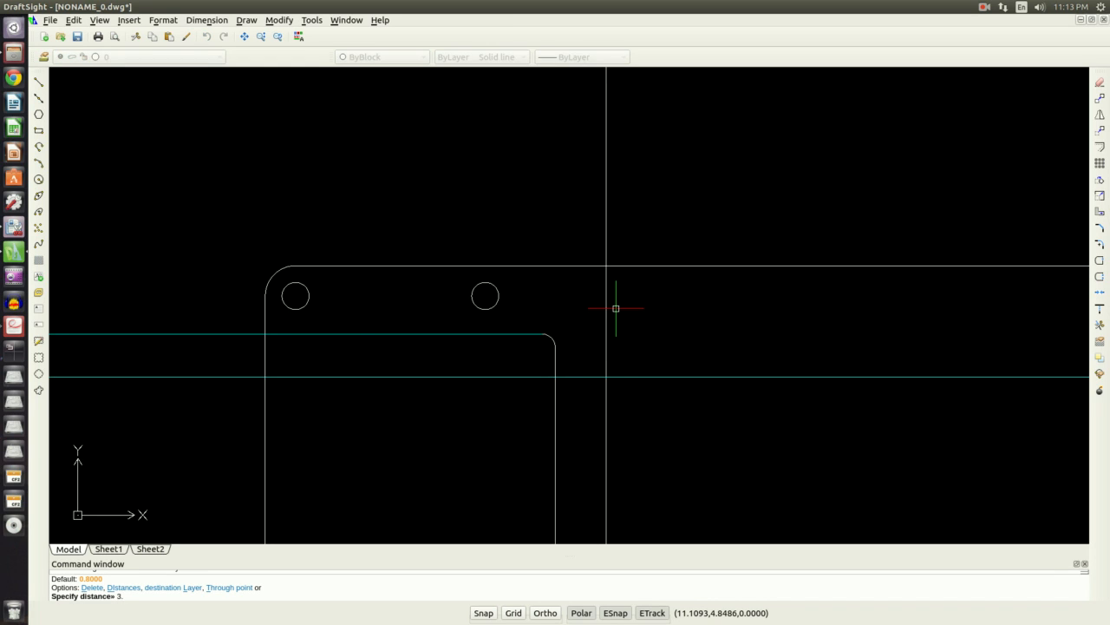
type("3.30")
key("Return")
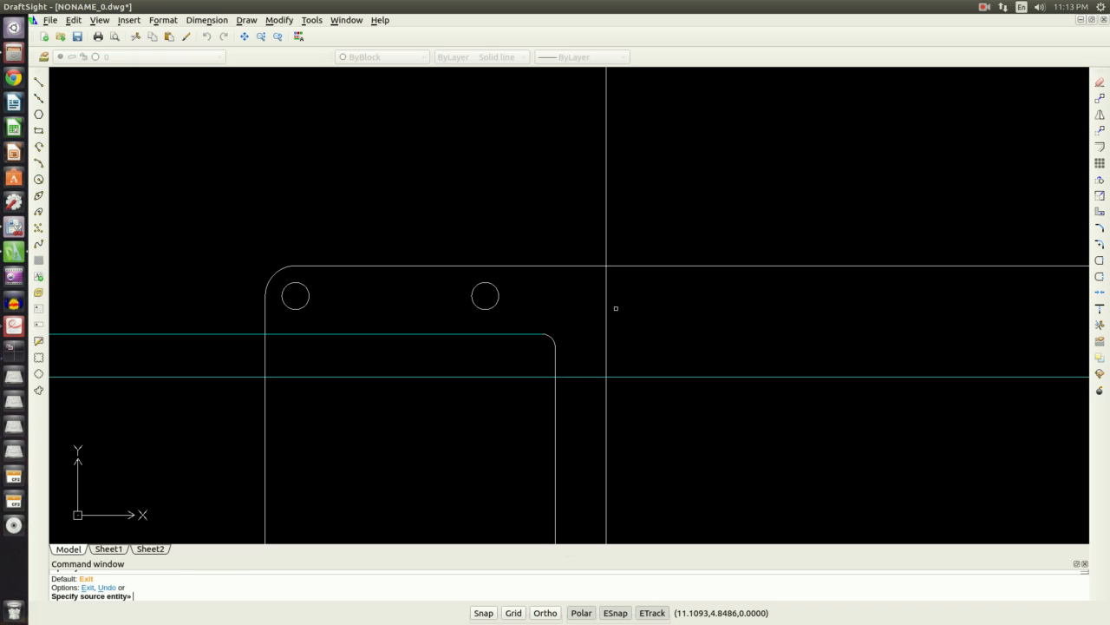
left_click(605, 248)
left_click(517, 244)
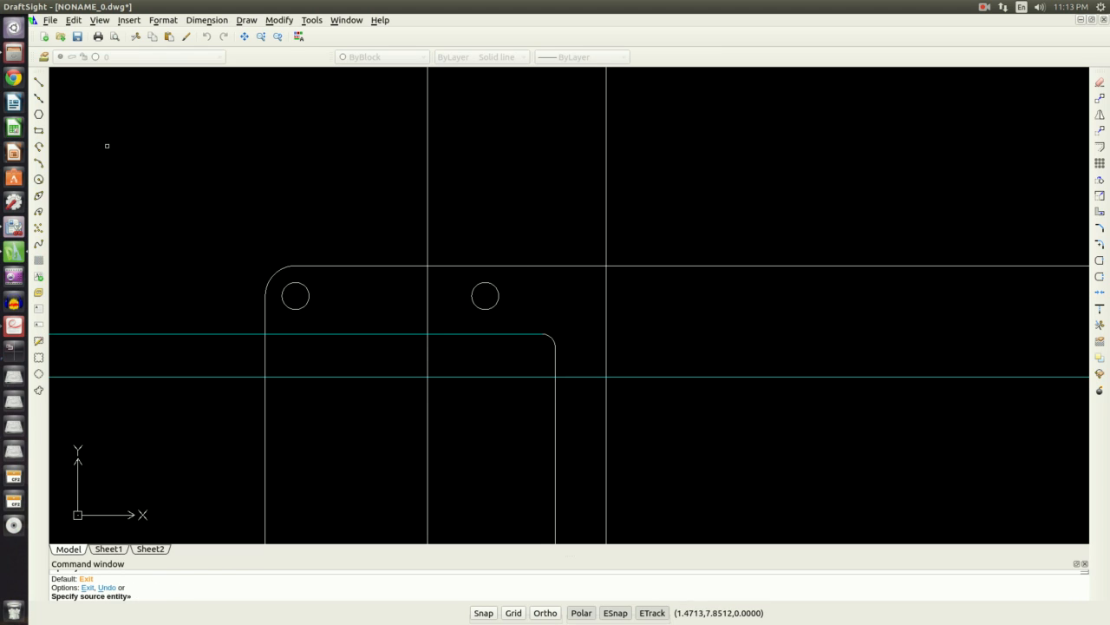
- Draw a circle of radius .4 centred where the 3.30 offset line crosses the slot's upper edge
left_click(38, 178)
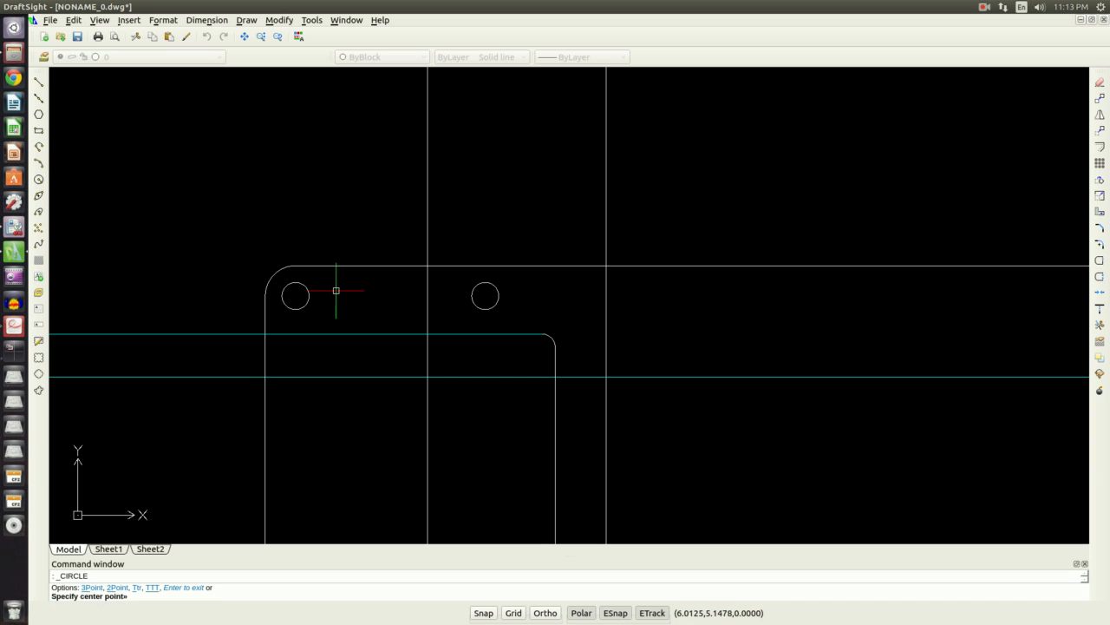
left_click(428, 334)
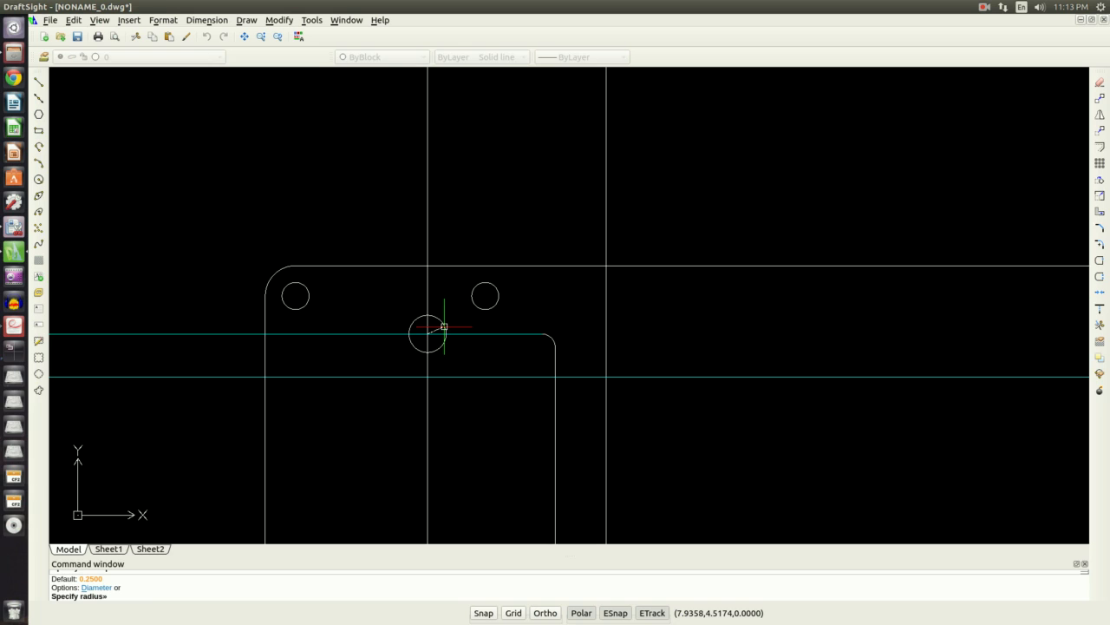
key("Return")
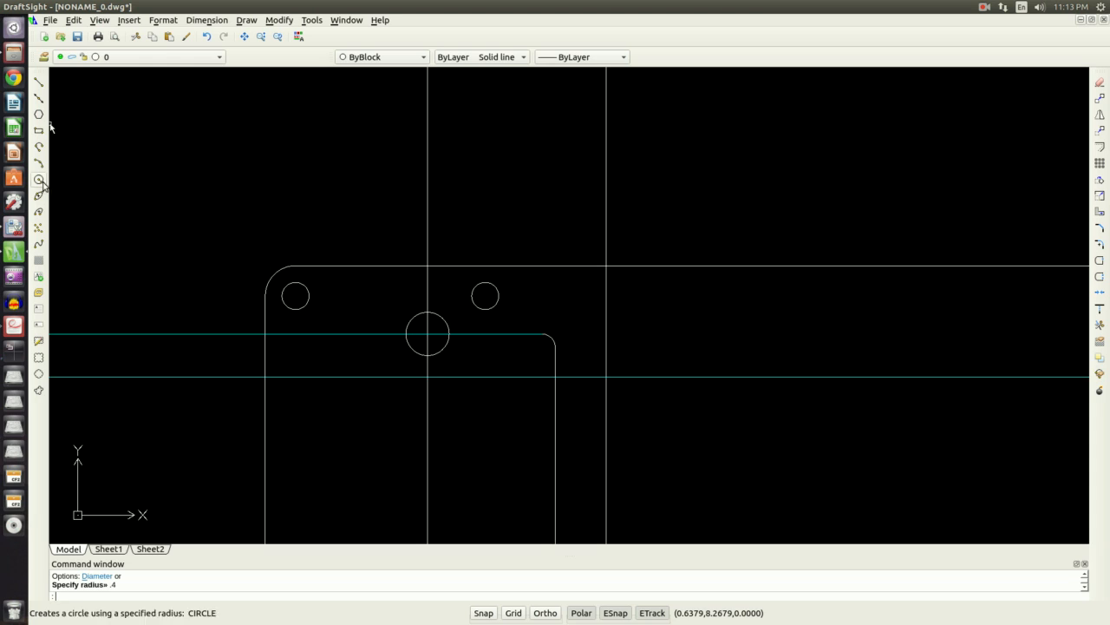
- Draw a concentric circle of radius 2 around the small circle on the slot's upper edge
left_click(37, 179)
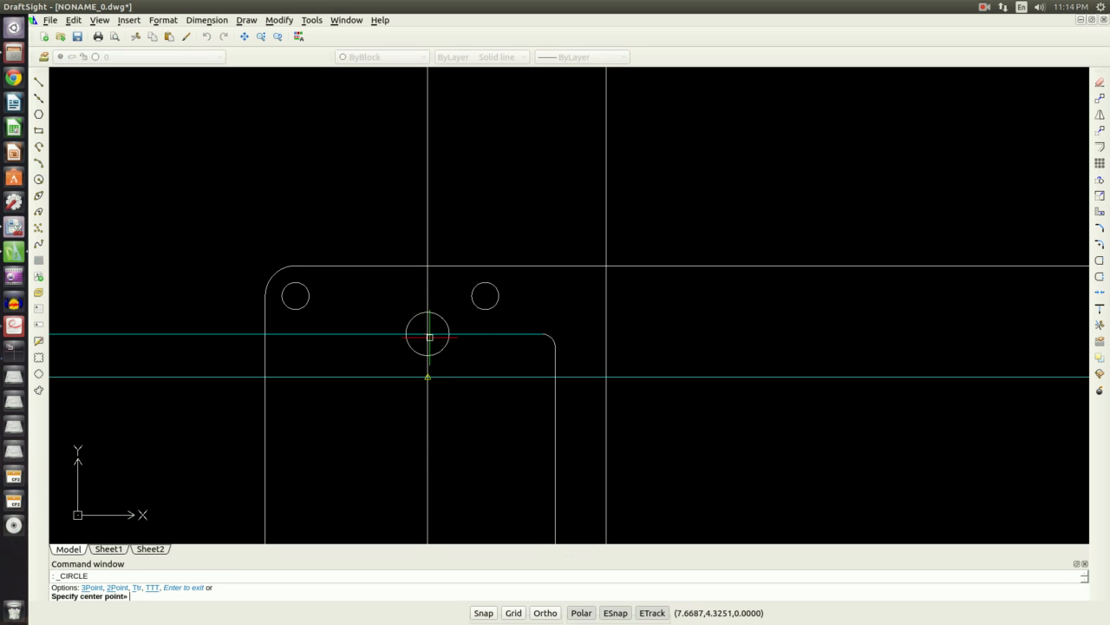
left_click(428, 334)
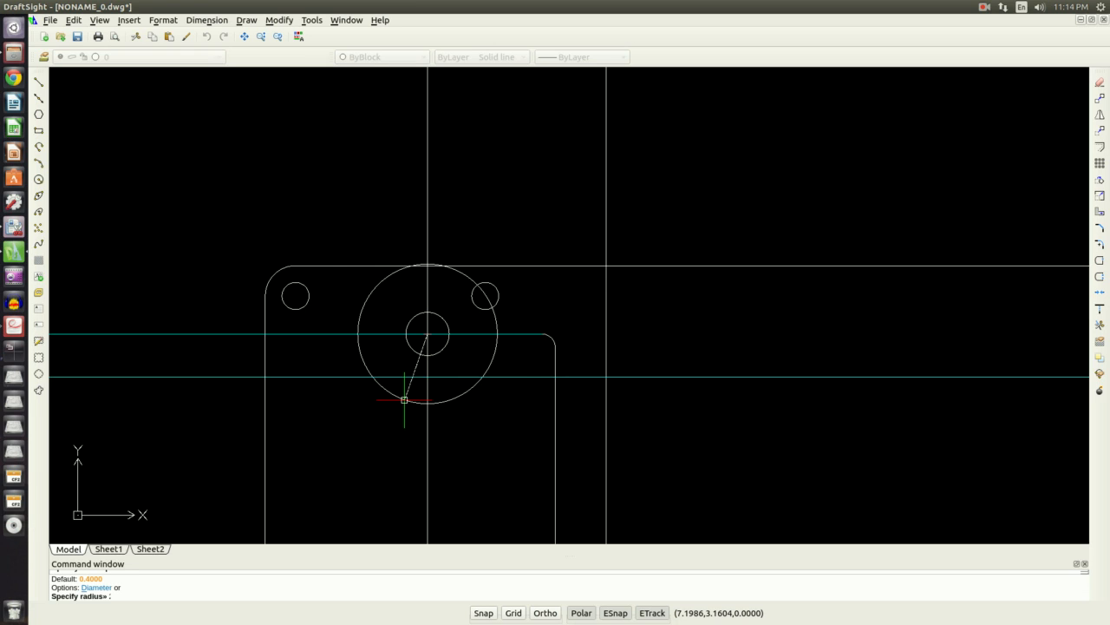
type("2")
key("Return")
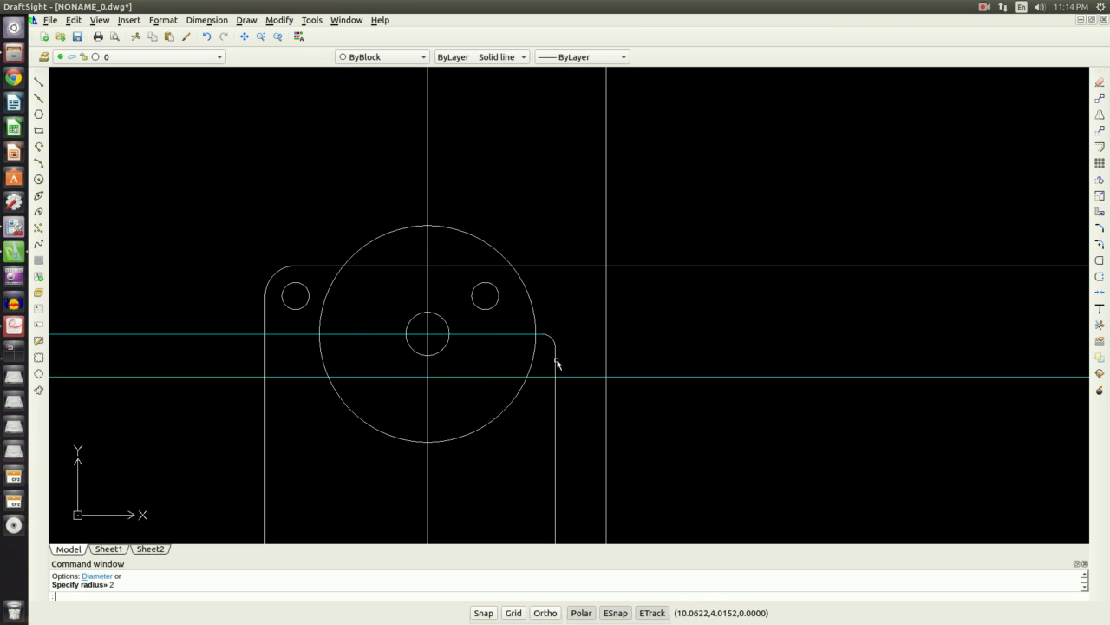
key("Escape")
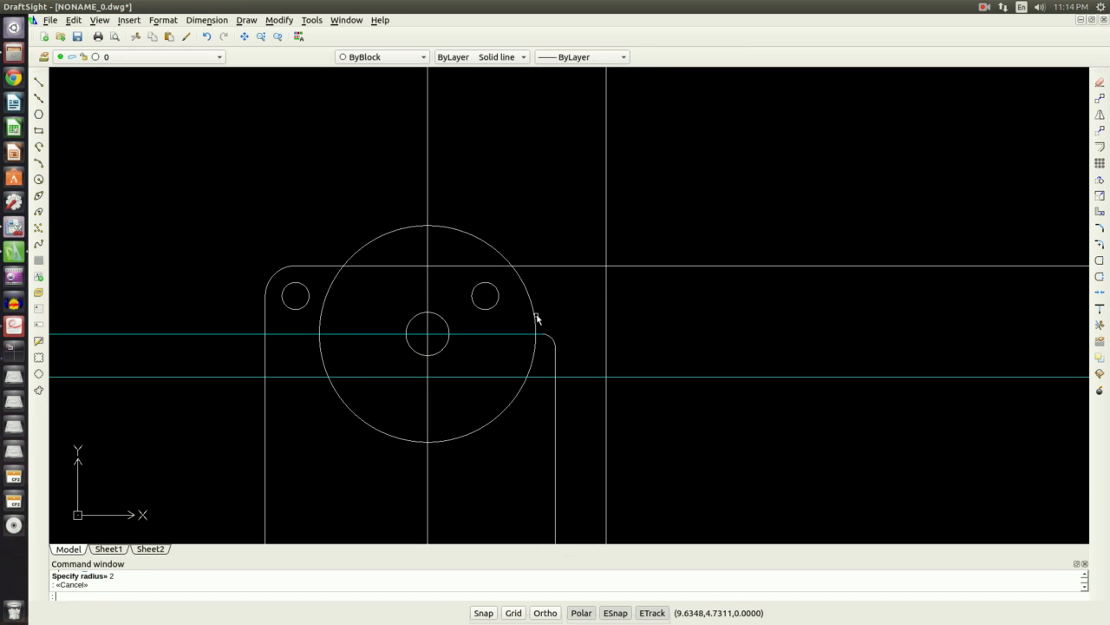
- Mirror the radius 2 circle about the horizontal centre line and delete the source circle
left_click(533, 320)
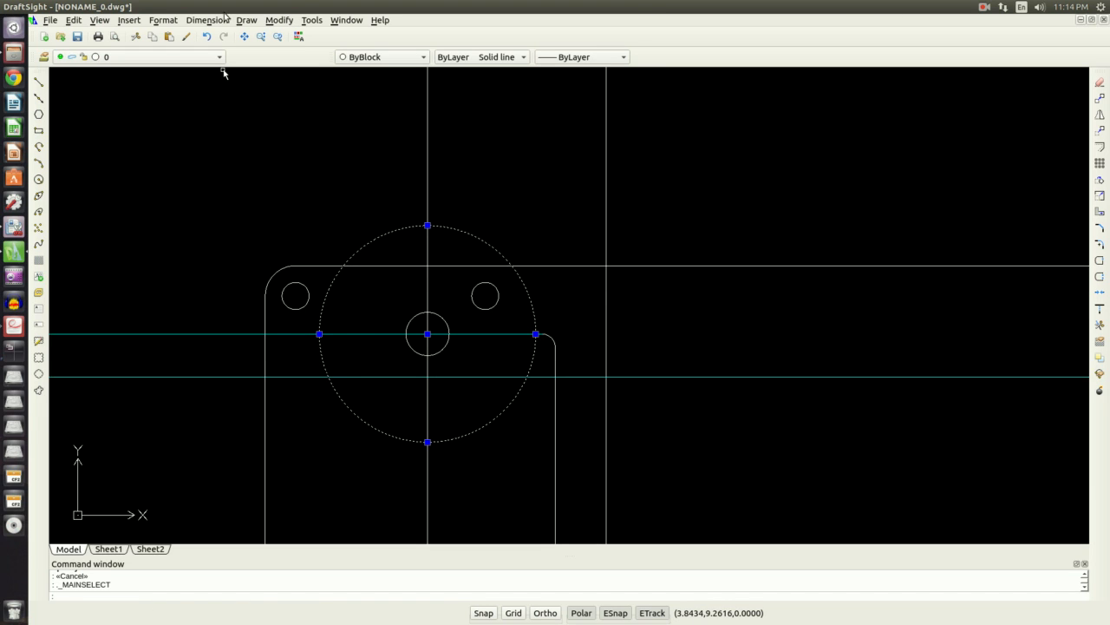
left_click(278, 20)
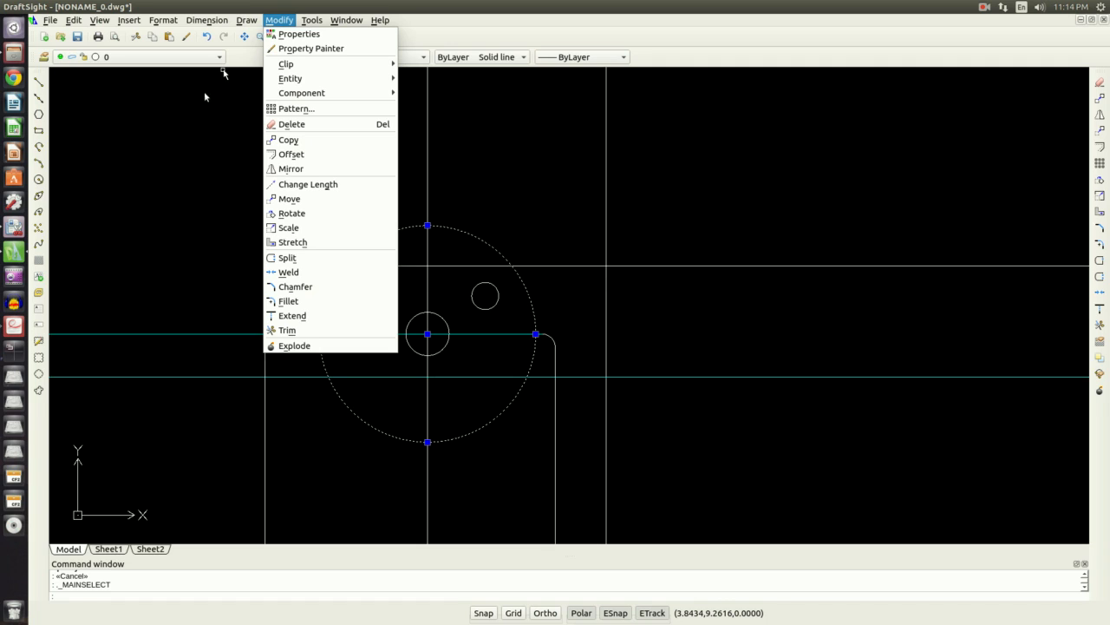
left_click(290, 168)
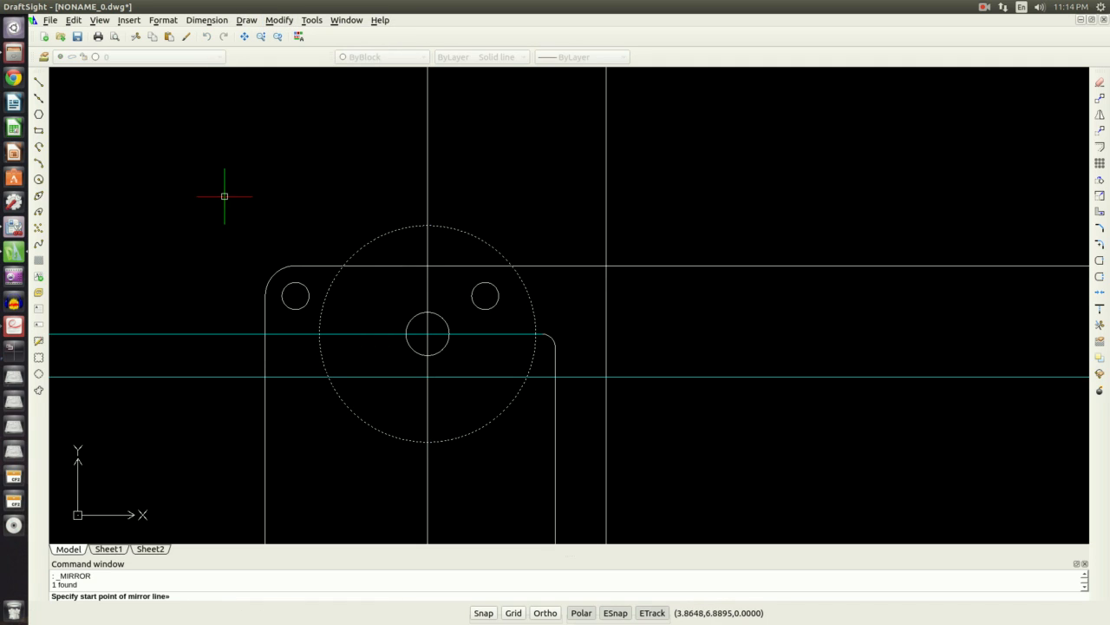
left_click(427, 376)
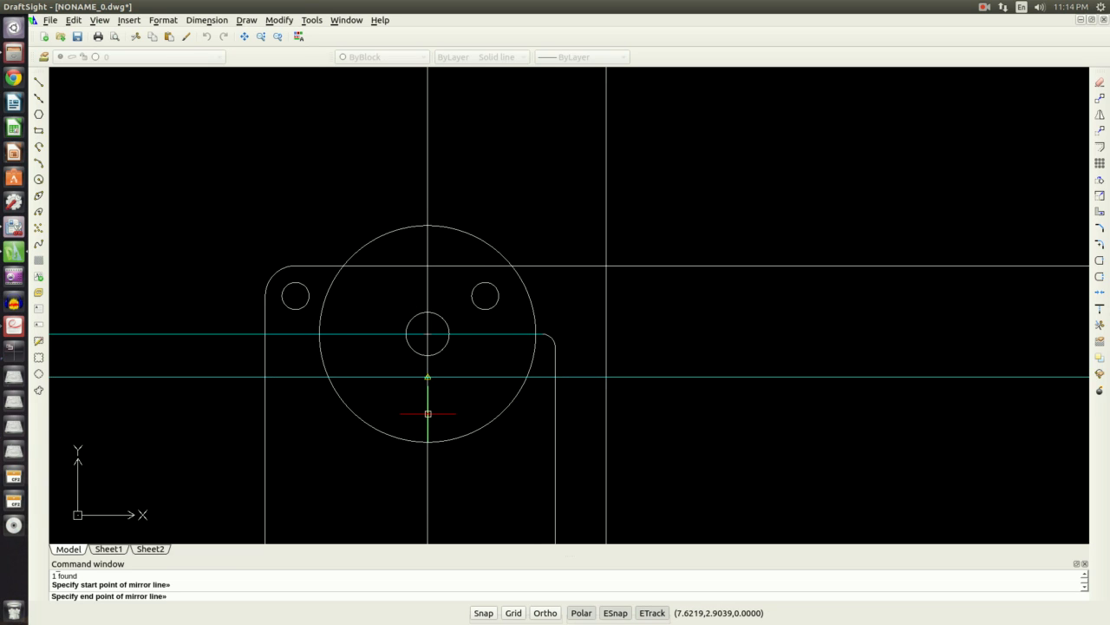
left_click(373, 377)
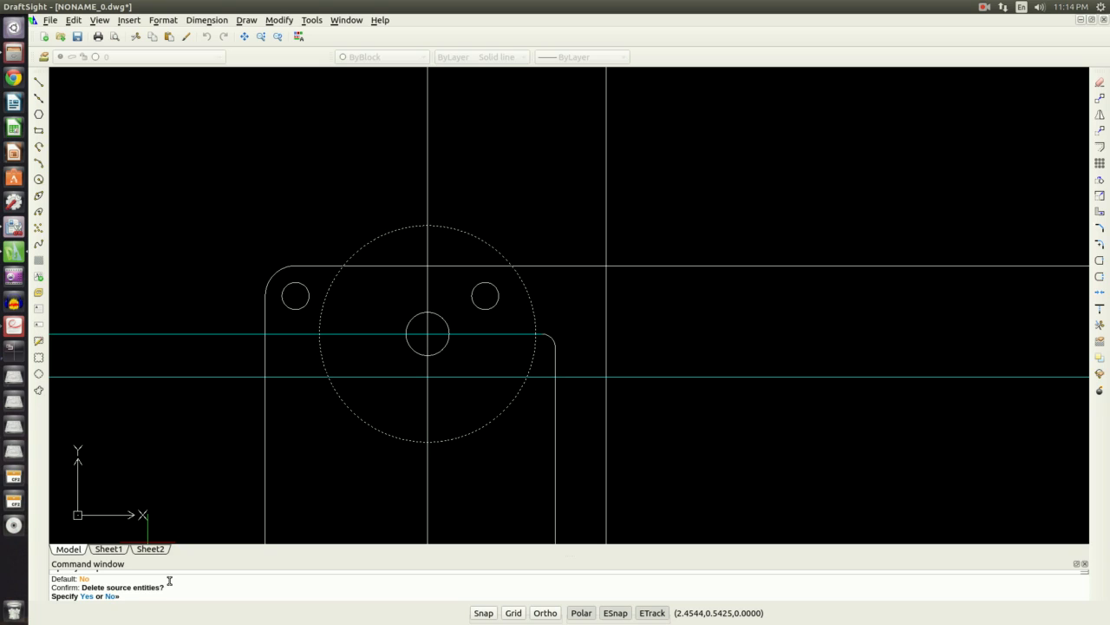
key("Return")
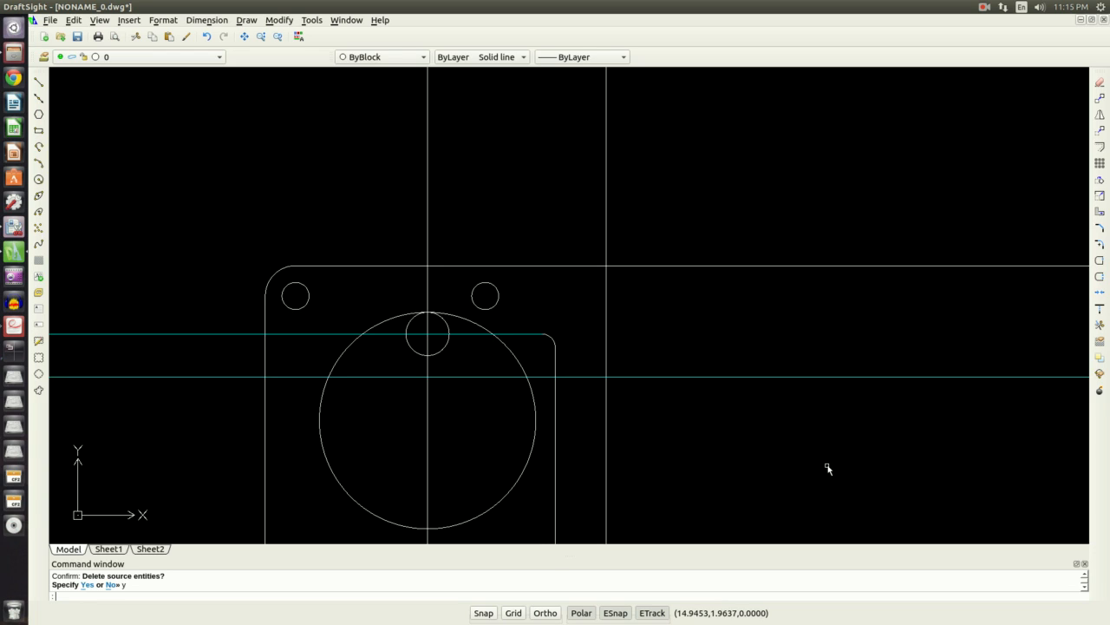
- Check the reference PDF and offset the horizontal centre line .6 upward for the upper edge of the slot's left opening
key("alt+Tab")
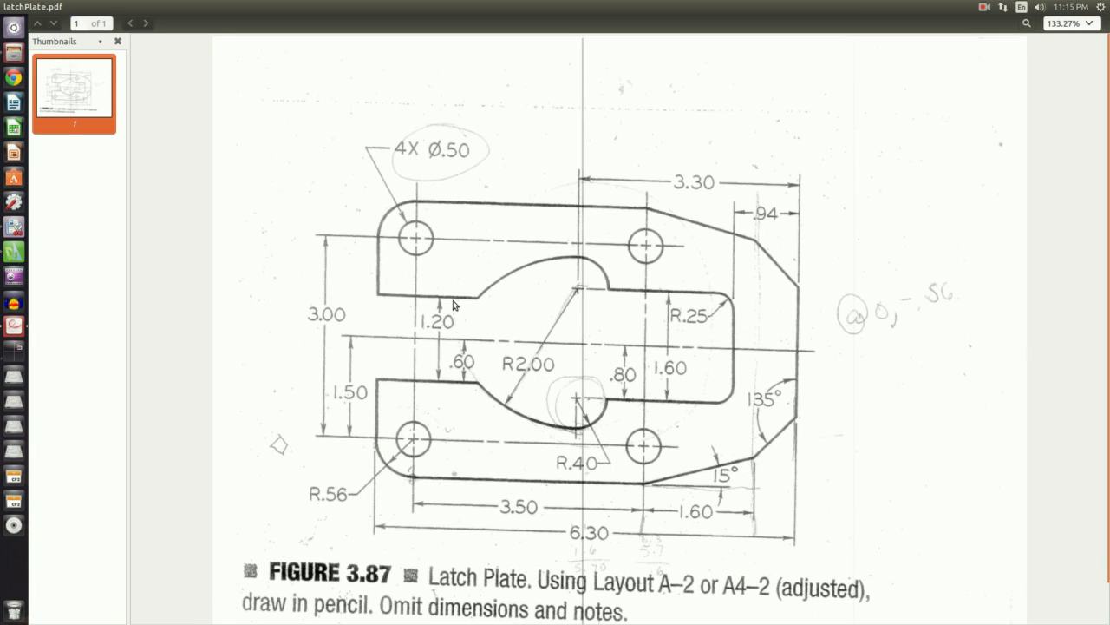
key("alt+Tab")
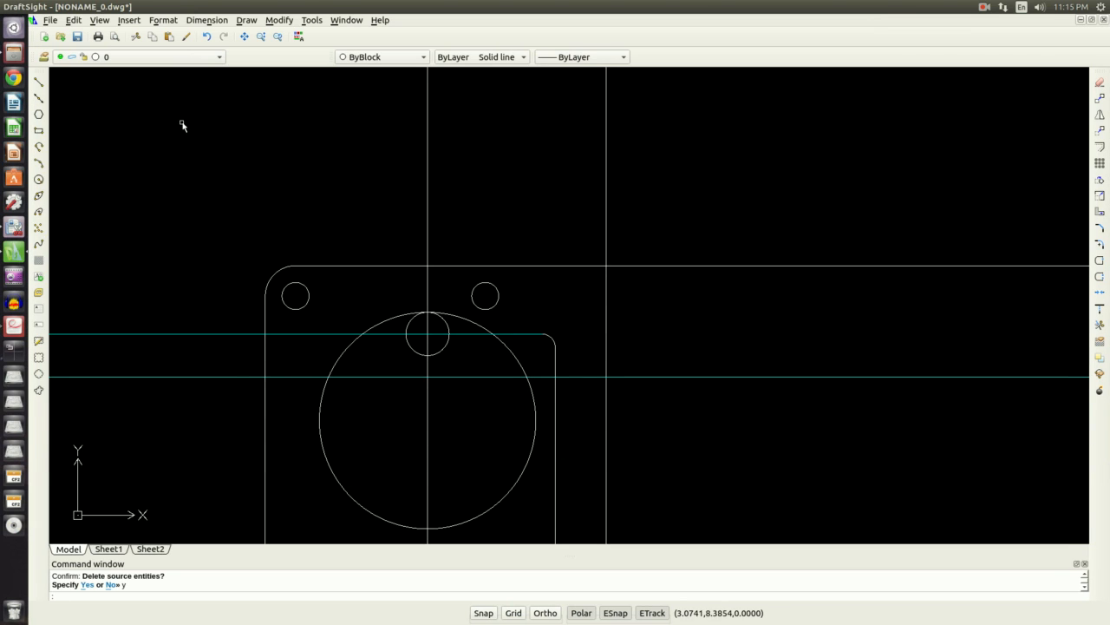
left_click(278, 20)
left_click(291, 154)
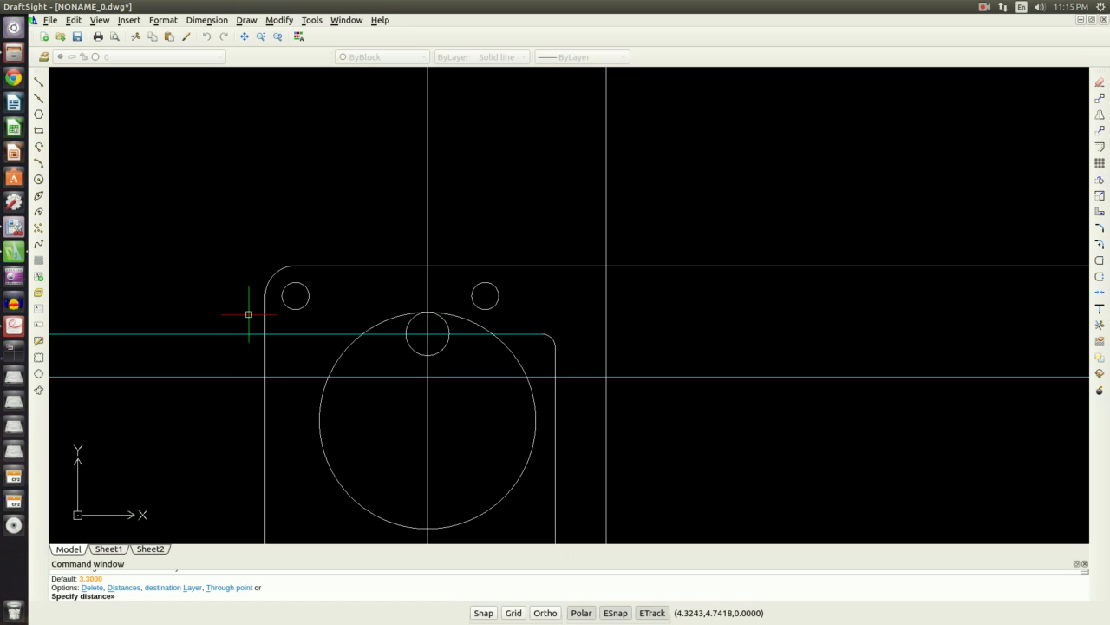
type(".6")
key("Return")
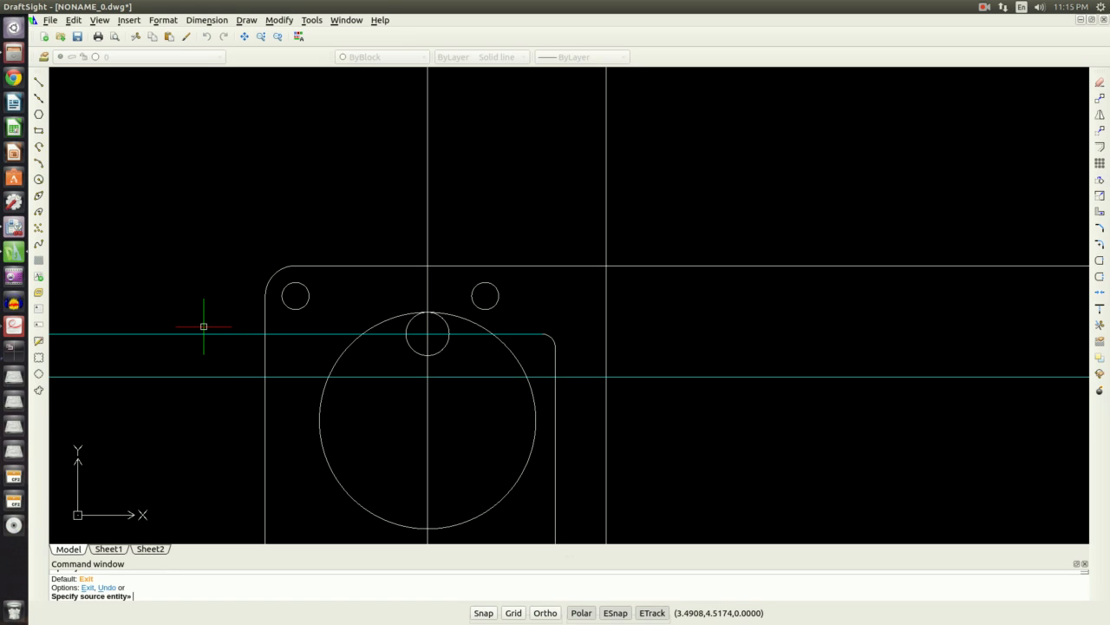
left_click(306, 377)
left_click(305, 364)
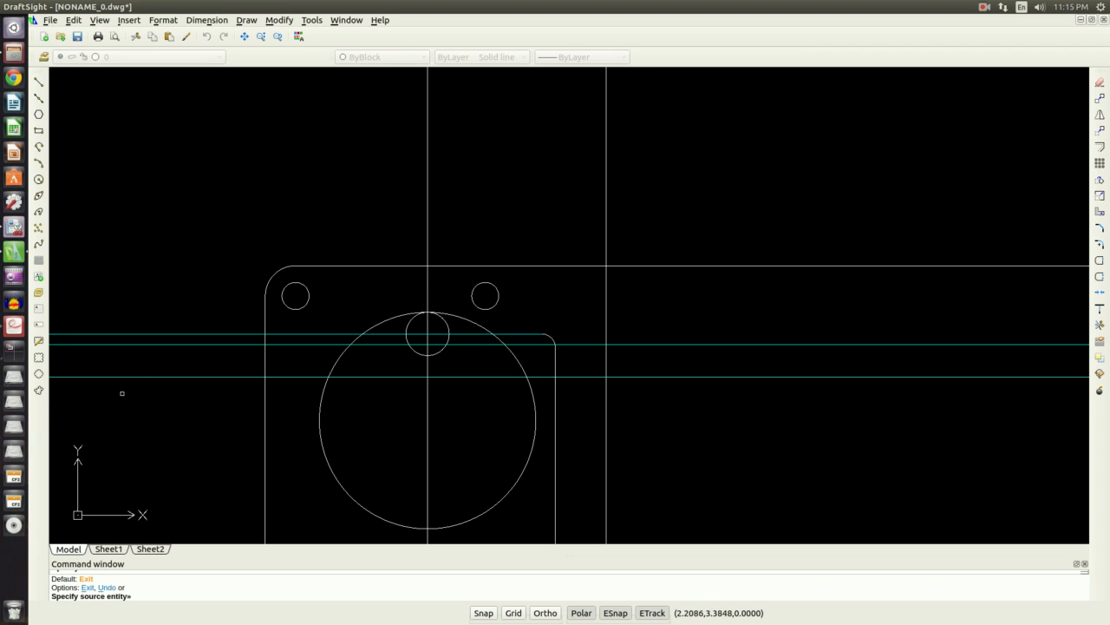
key("Escape")
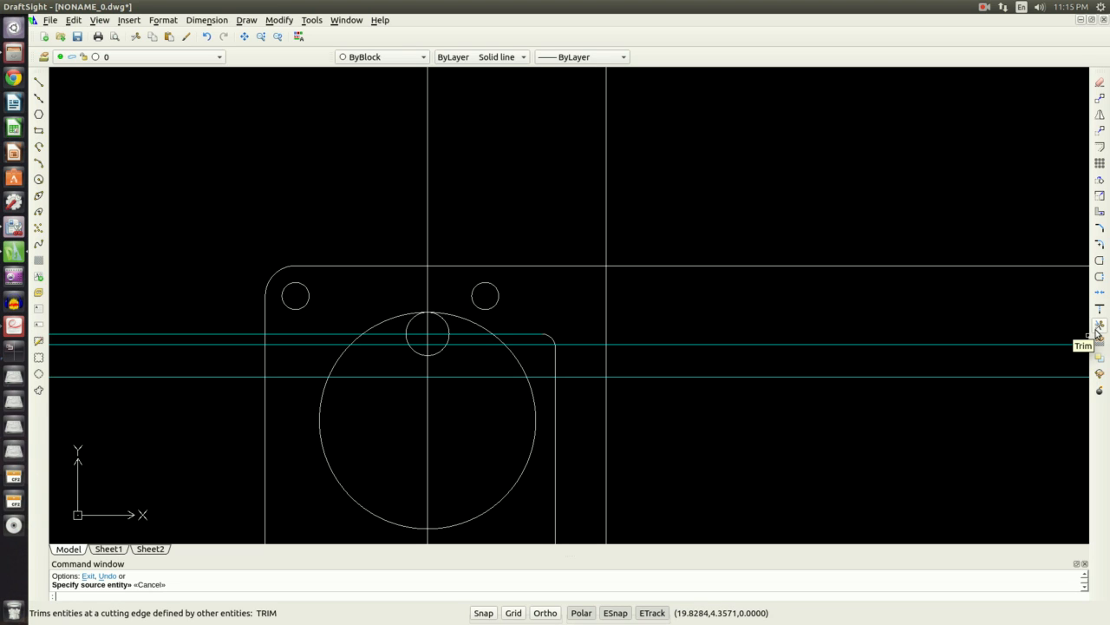
left_click(278, 20)
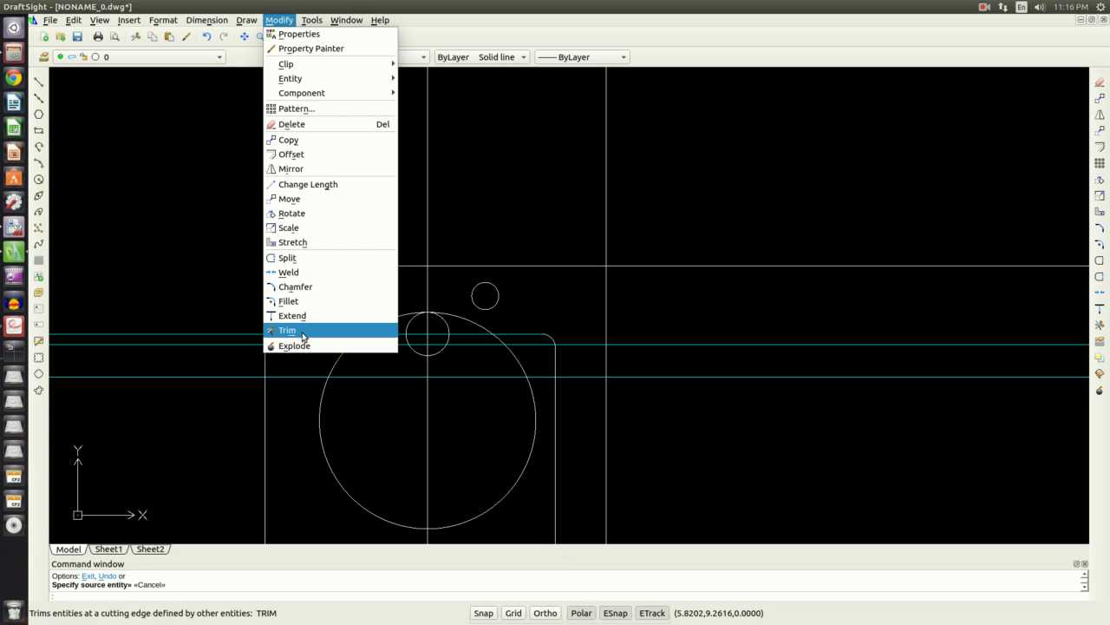
left_click(208, 286)
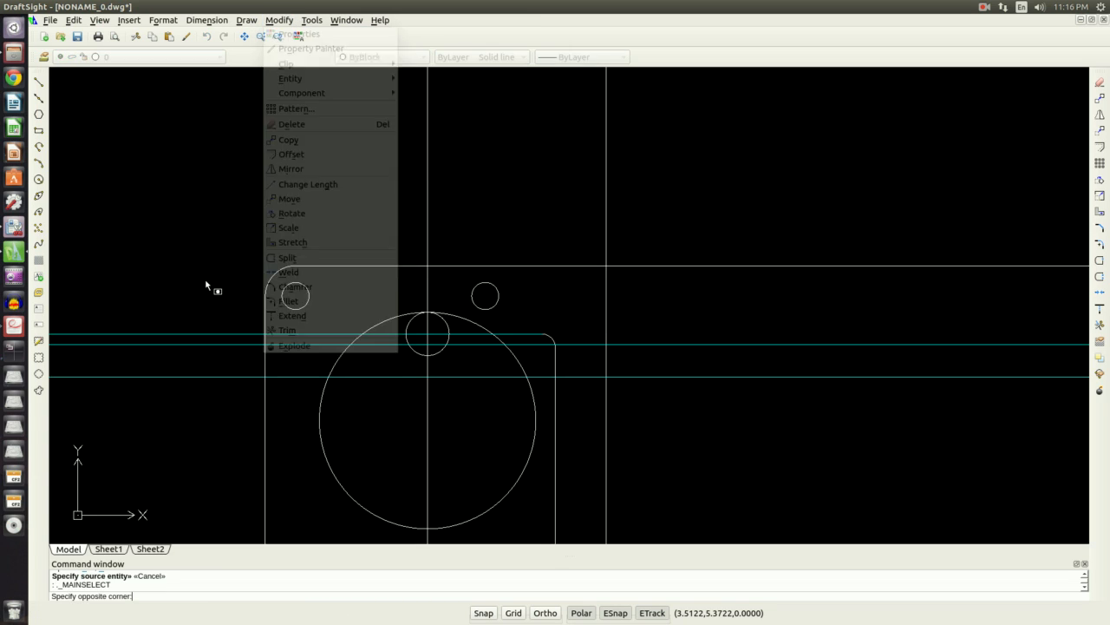
key("Escape")
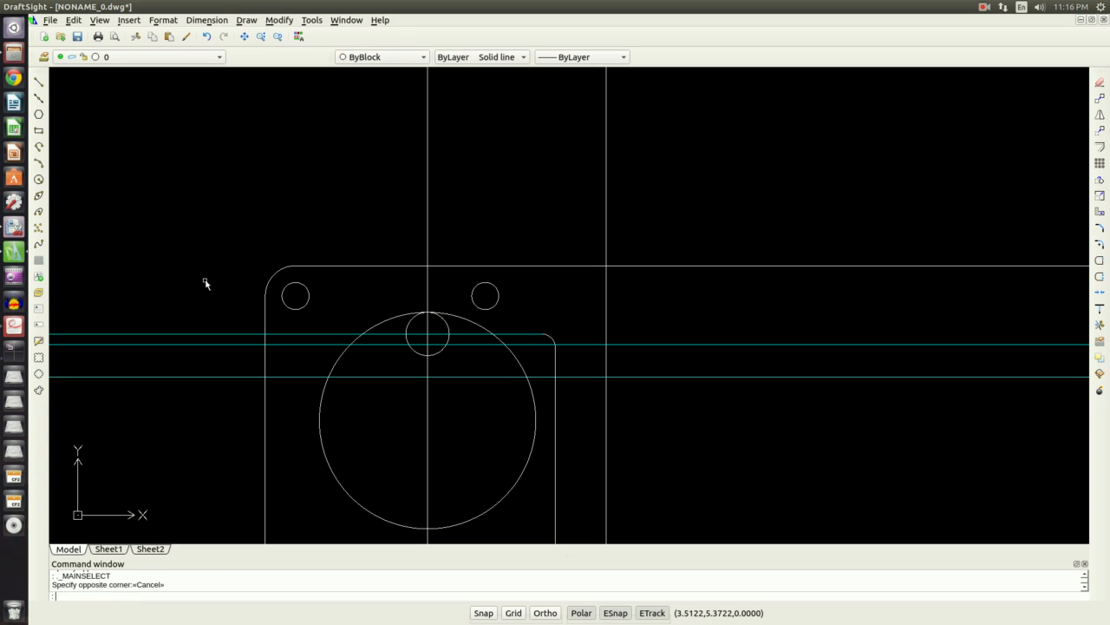
- Trim the two circles and the lines between them into the cutout's upper curved contour, using all entities as cutting edges
type("trim")
key("Return")
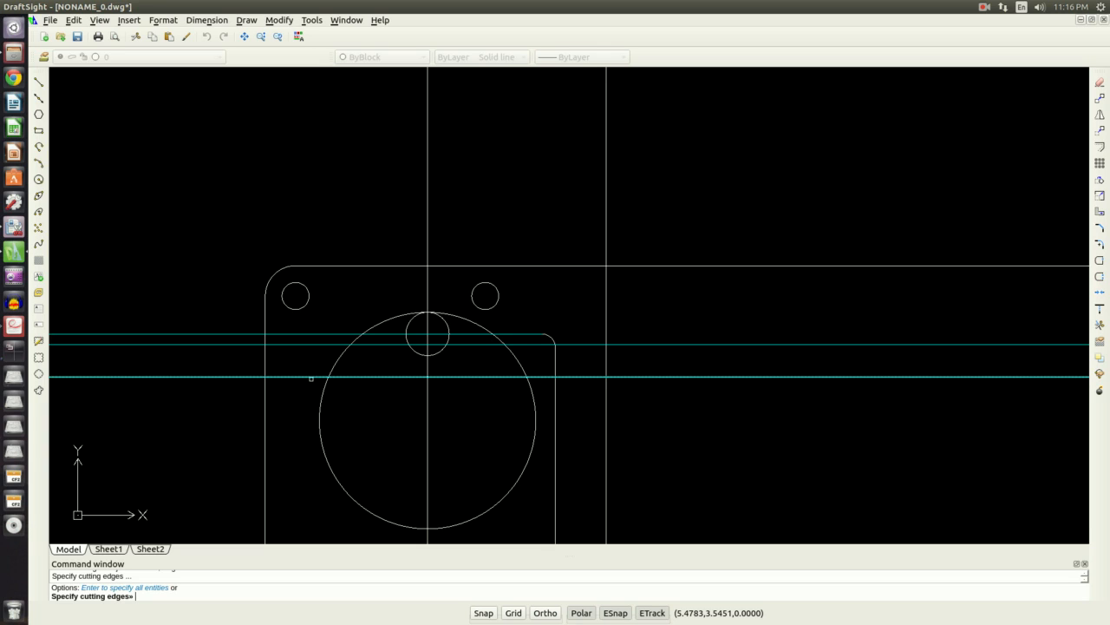
key("Return")
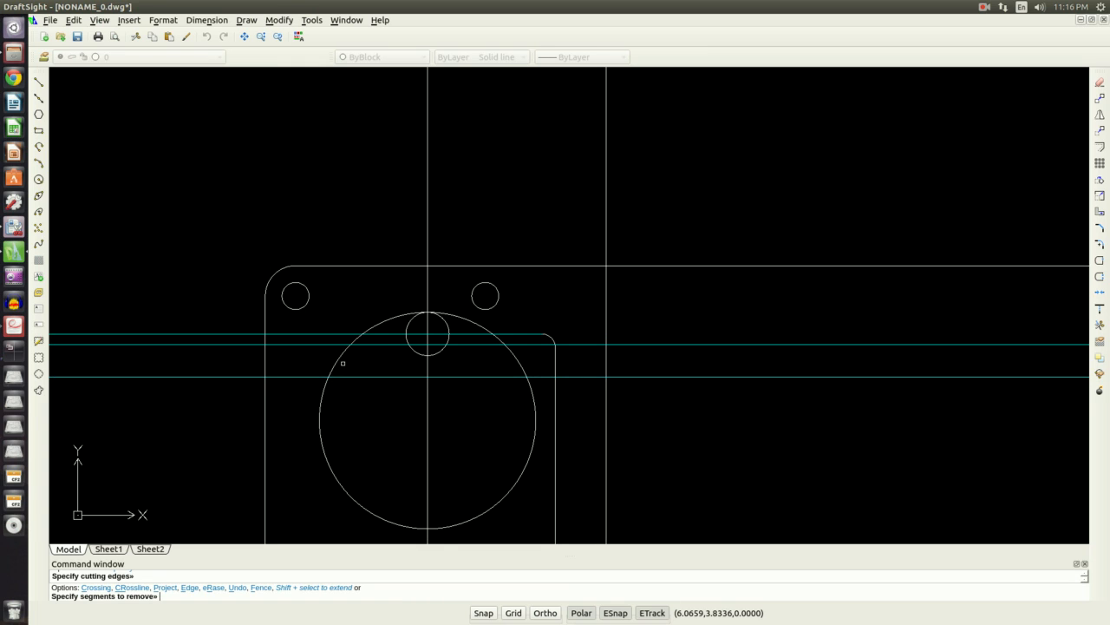
left_click(336, 361)
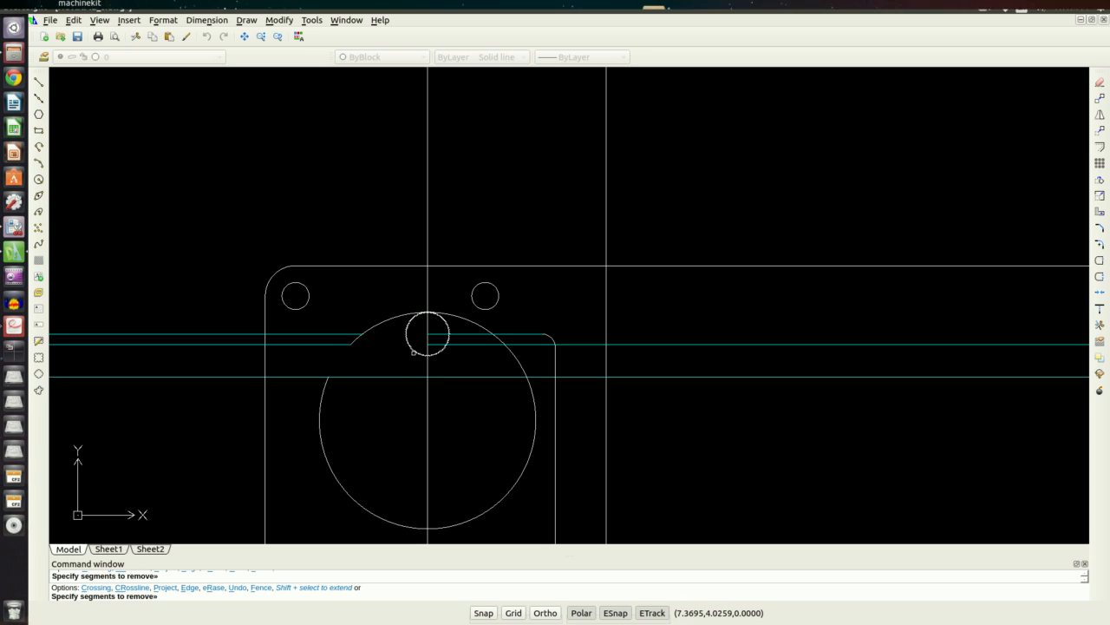
left_click(414, 352)
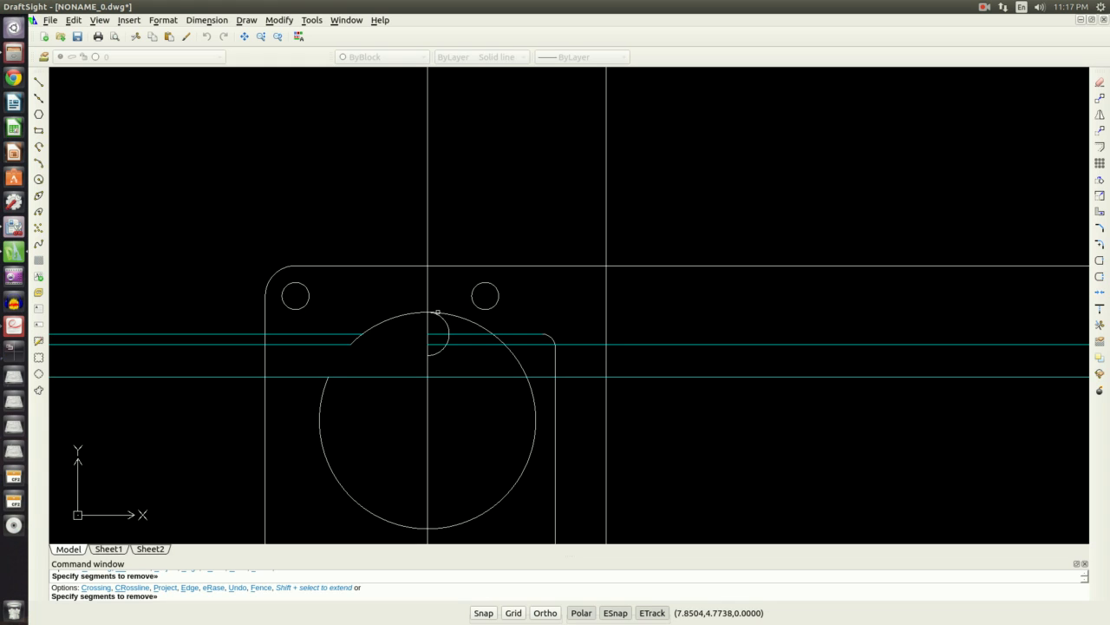
left_click(456, 315)
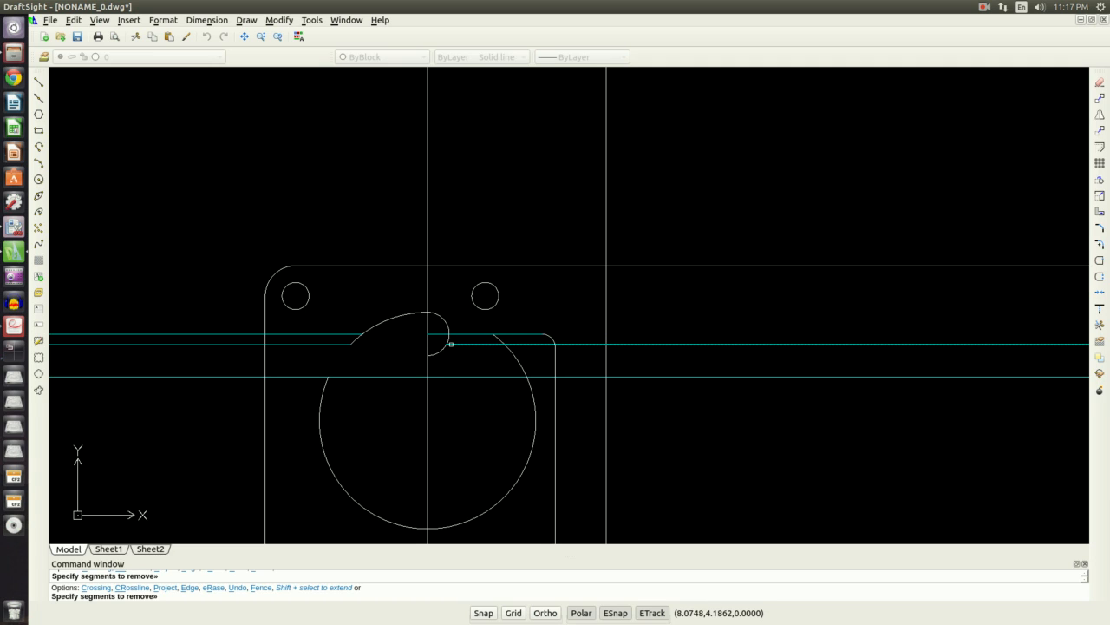
left_click(439, 351)
left_click(437, 335)
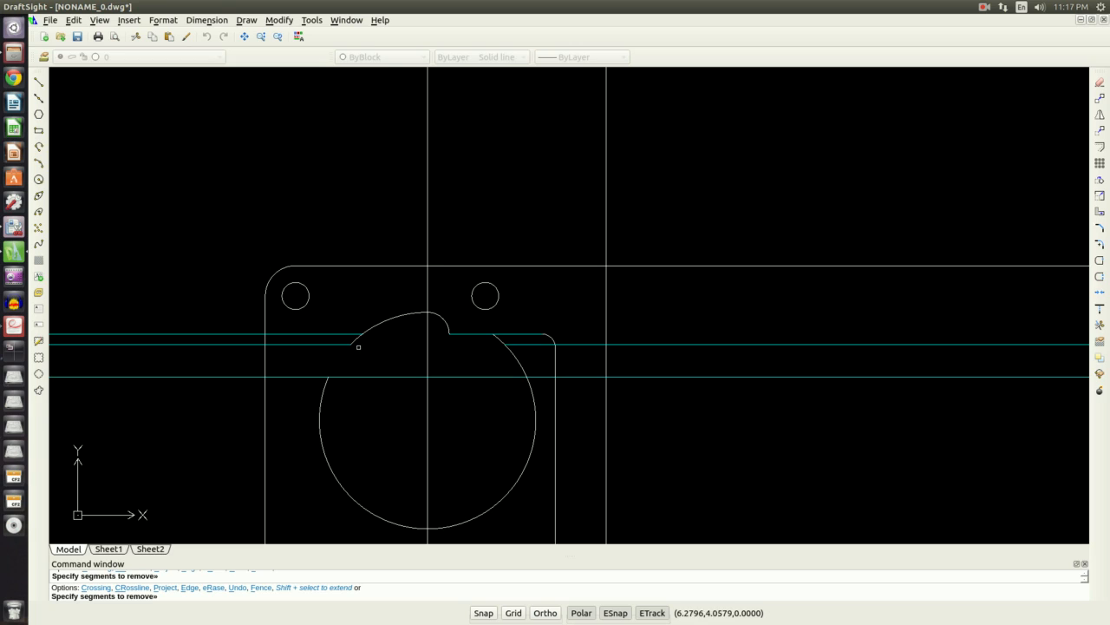
- Trim the slot's left edge line, the plate's top, left and right edges and the horizontal centre line back to the upper half outline
left_click(241, 345)
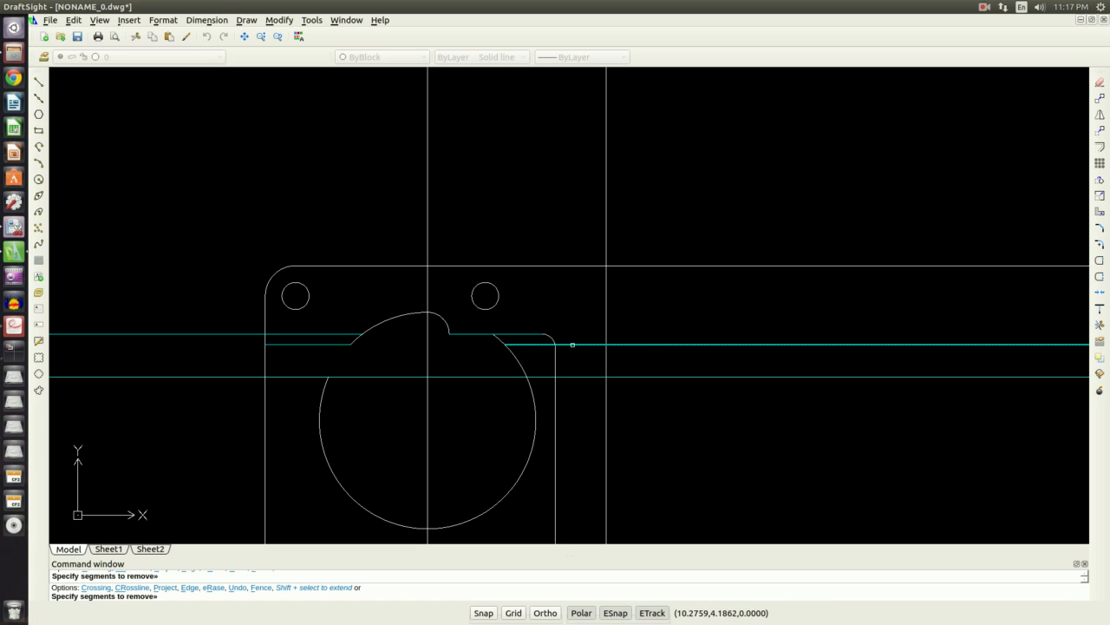
left_click(641, 266)
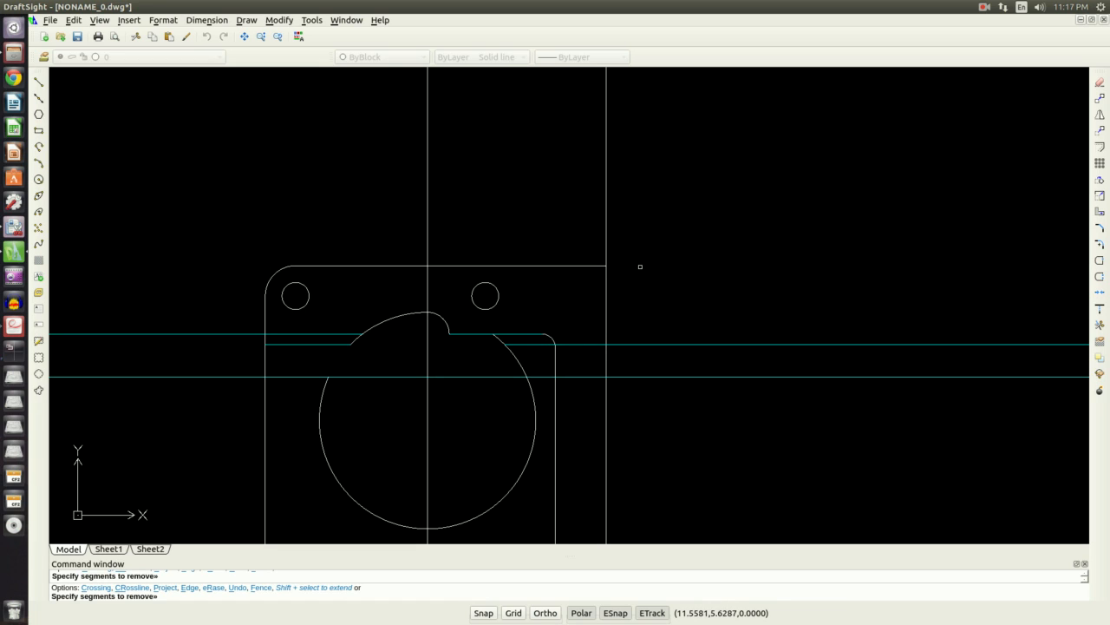
left_click(607, 250)
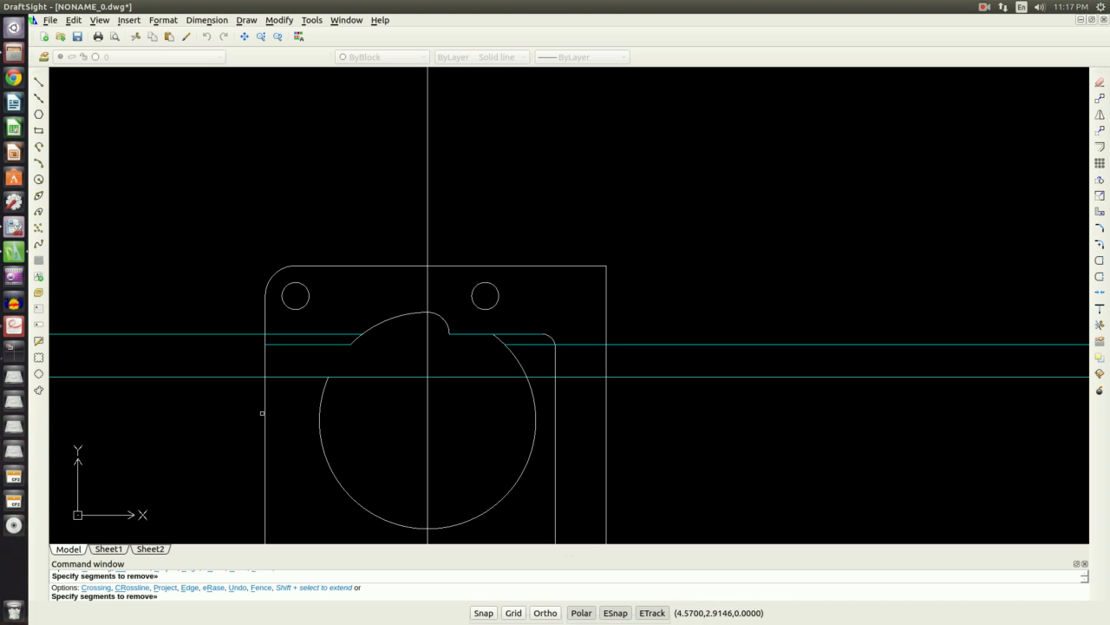
left_click(265, 360)
left_click(614, 409)
left_click(551, 405)
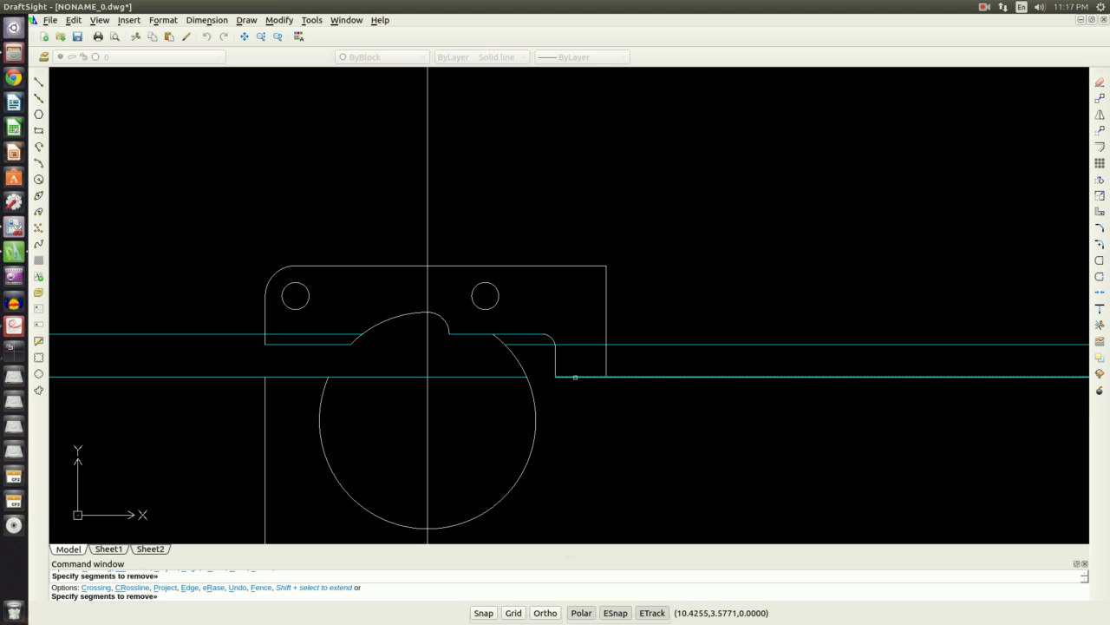
left_click(617, 376)
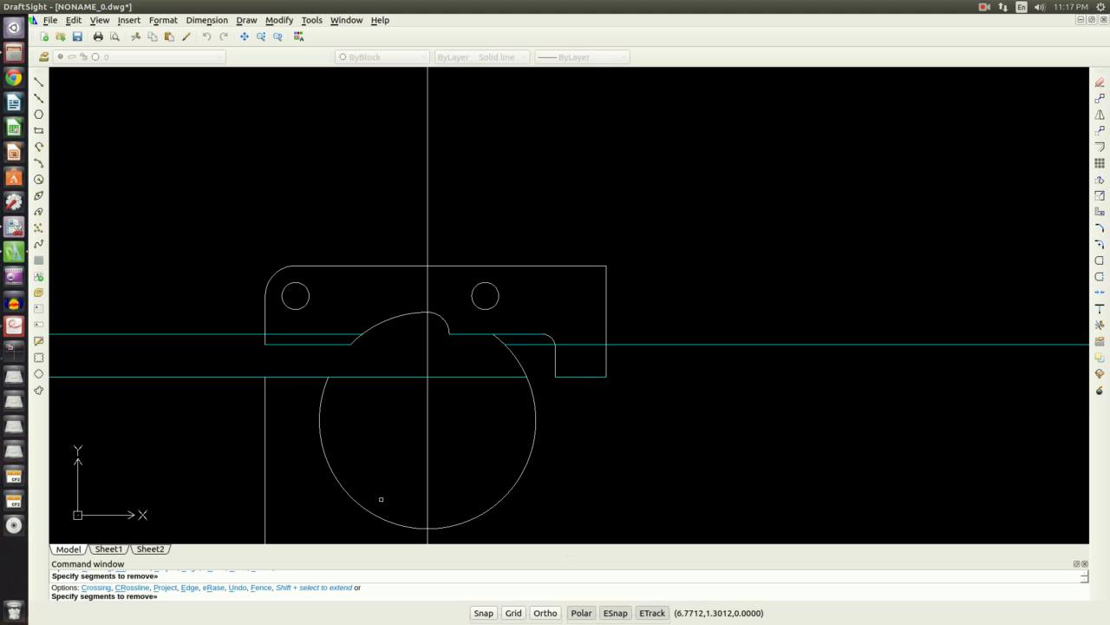
key("Escape")
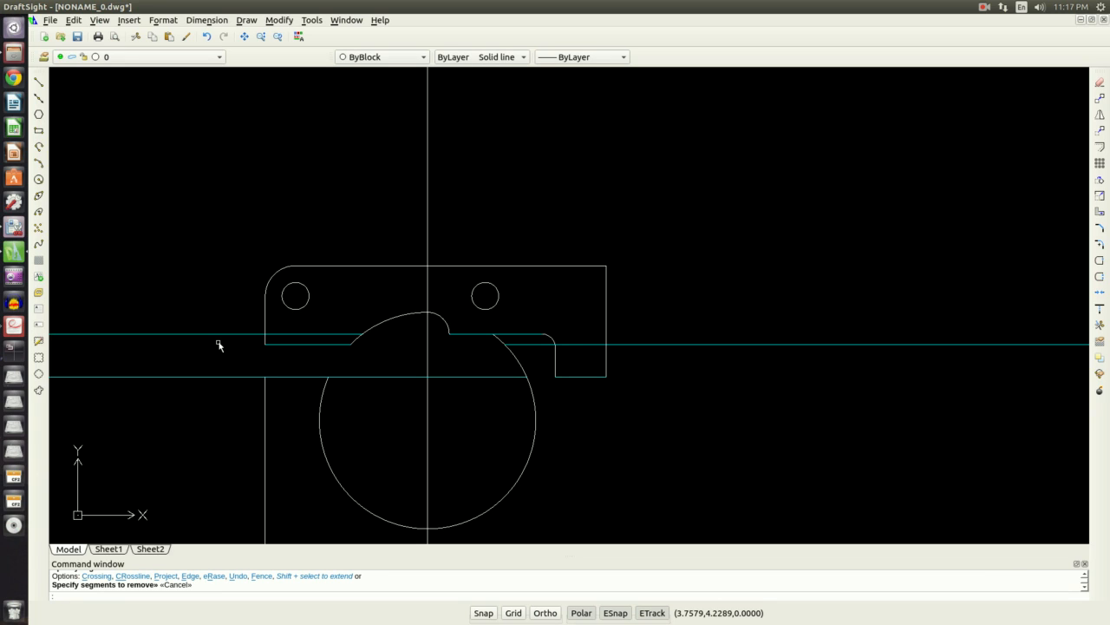
- Trim the leftover slot edge line between the plate's left edge and the large arc, using all entities as cutting edges
key("Return")
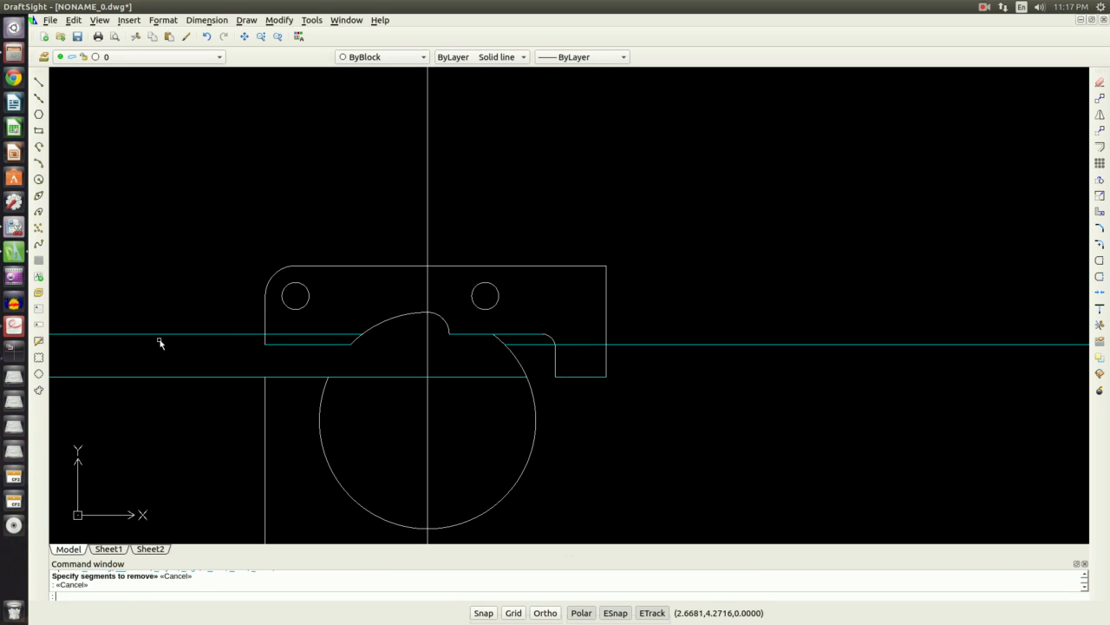
type("tr")
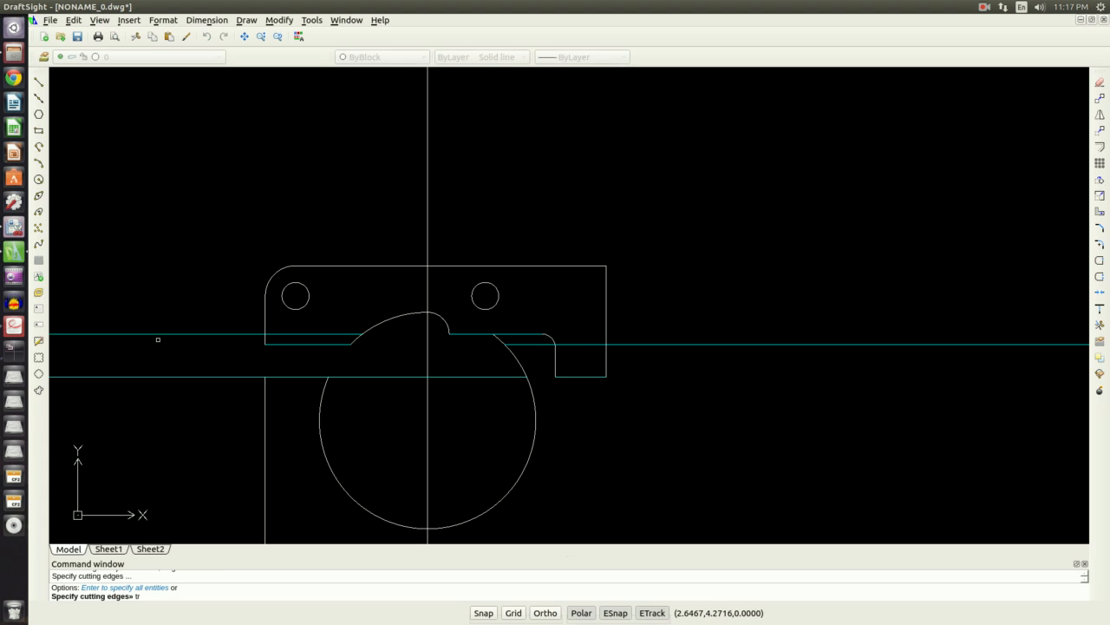
key("Escape")
type("tr")
key("Return")
key("Return")
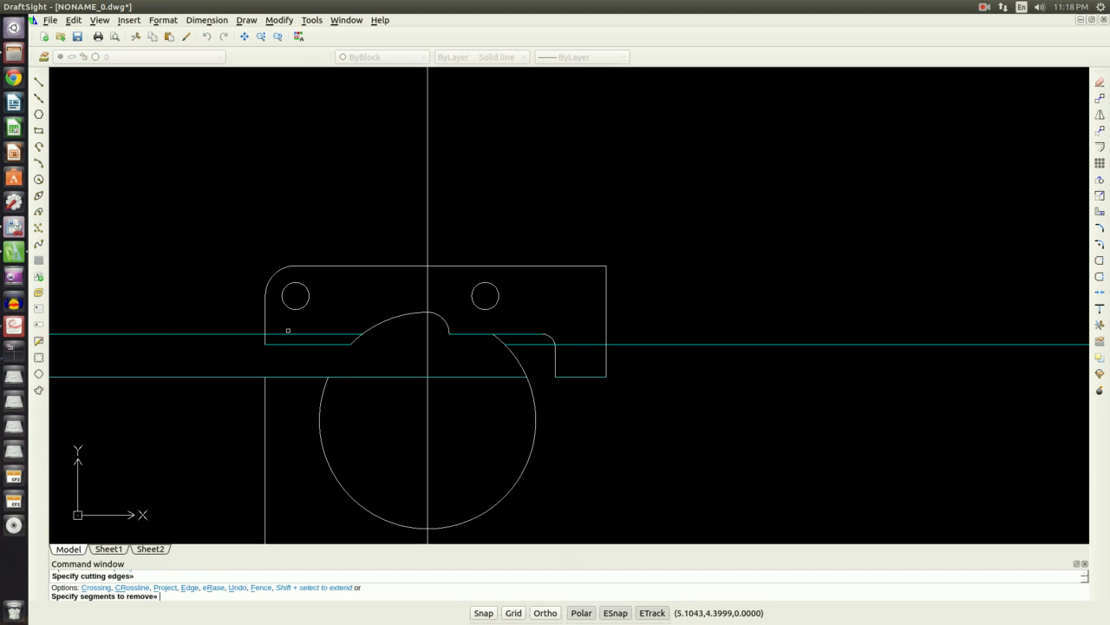
left_click(292, 333)
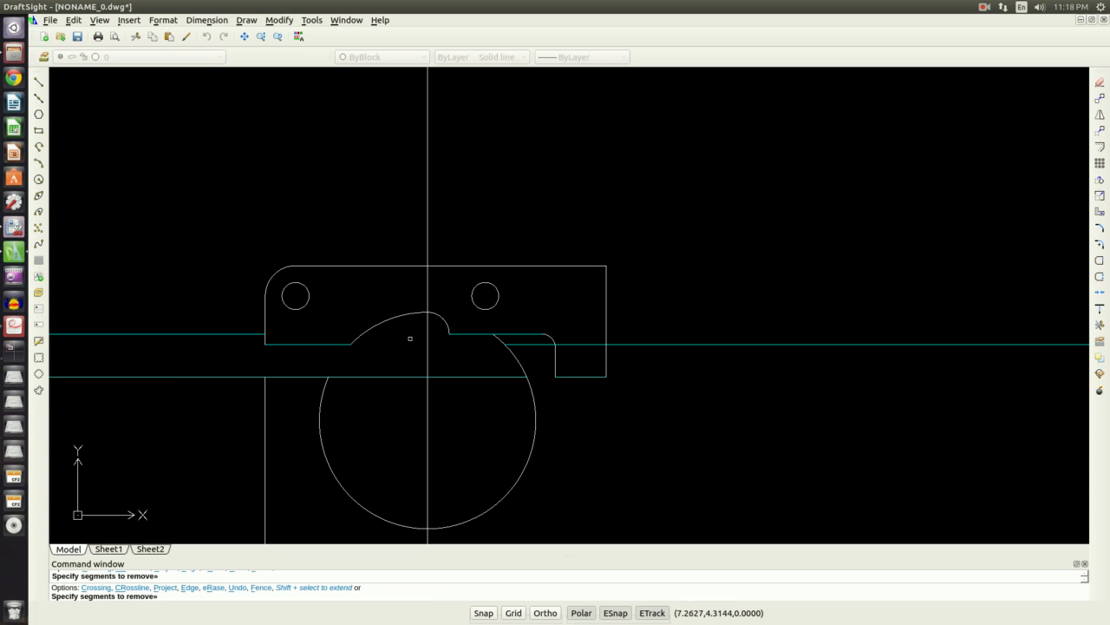
left_click(231, 334)
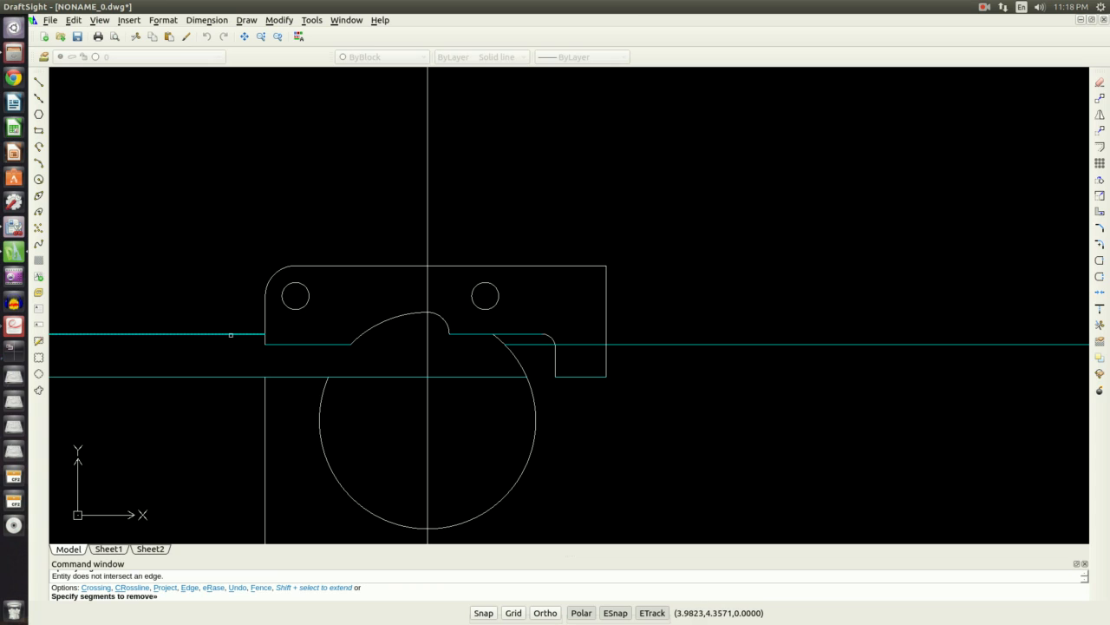
key("Escape")
left_click(227, 333)
left_click(111, 288)
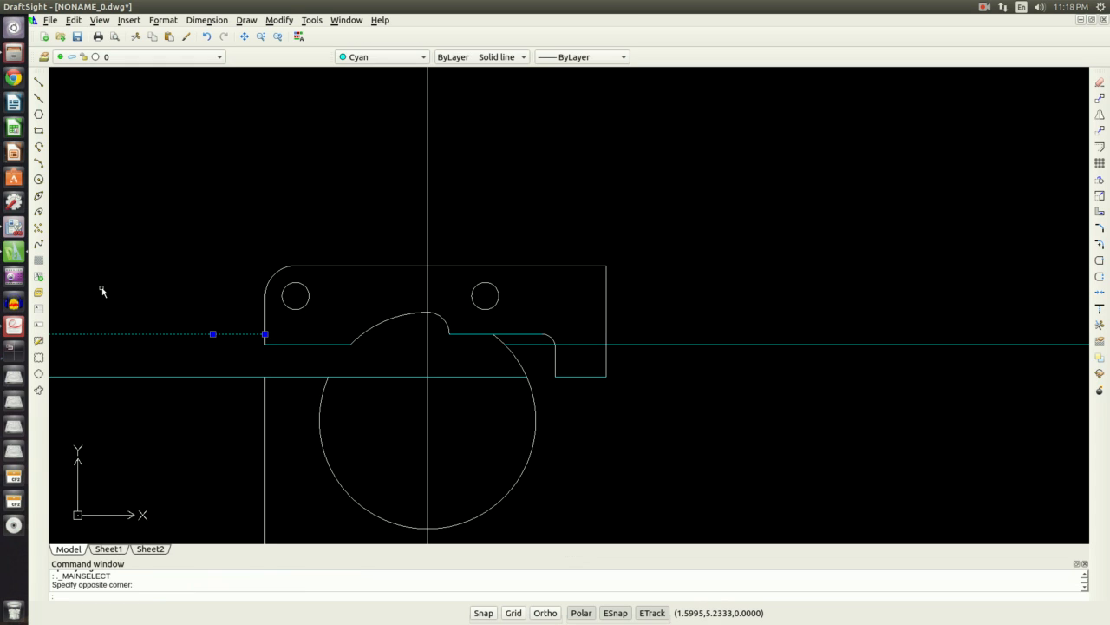
left_click(184, 421)
left_click(154, 376)
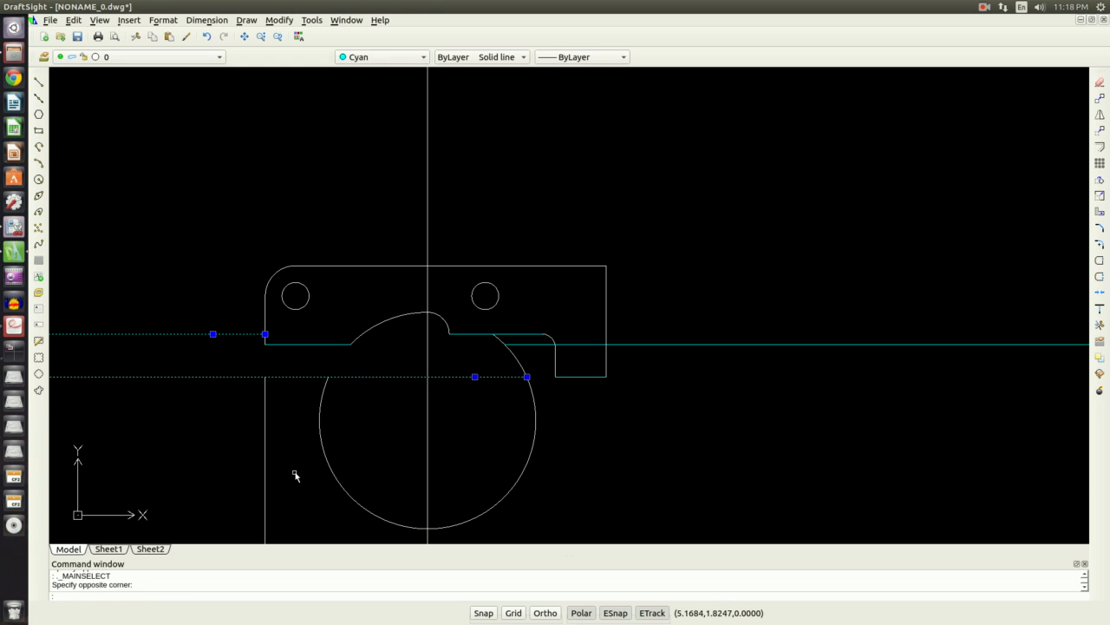
key("Escape")
- Delete the leftover horizontal slot lines outside the outline, the lower left edge, the radius 2 circle remnant and the vertical centre line
left_click(141, 322)
left_click(148, 339)
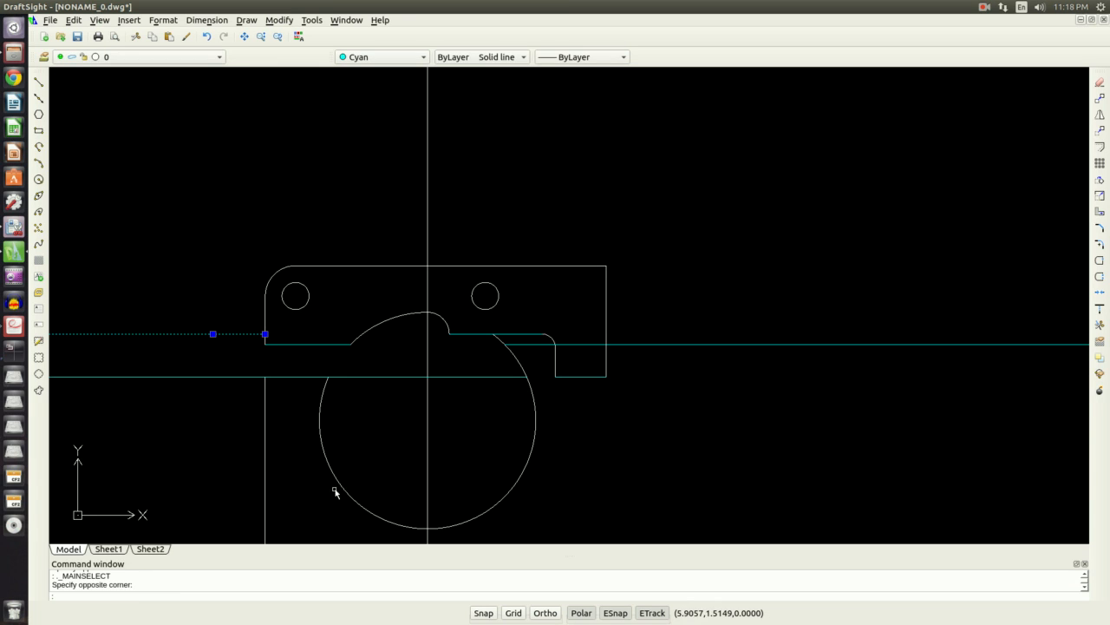
left_click(305, 478)
left_click(219, 449)
left_click(340, 456)
left_click(285, 443)
left_click(447, 464)
left_click(413, 448)
left_click(711, 392)
left_click(706, 318)
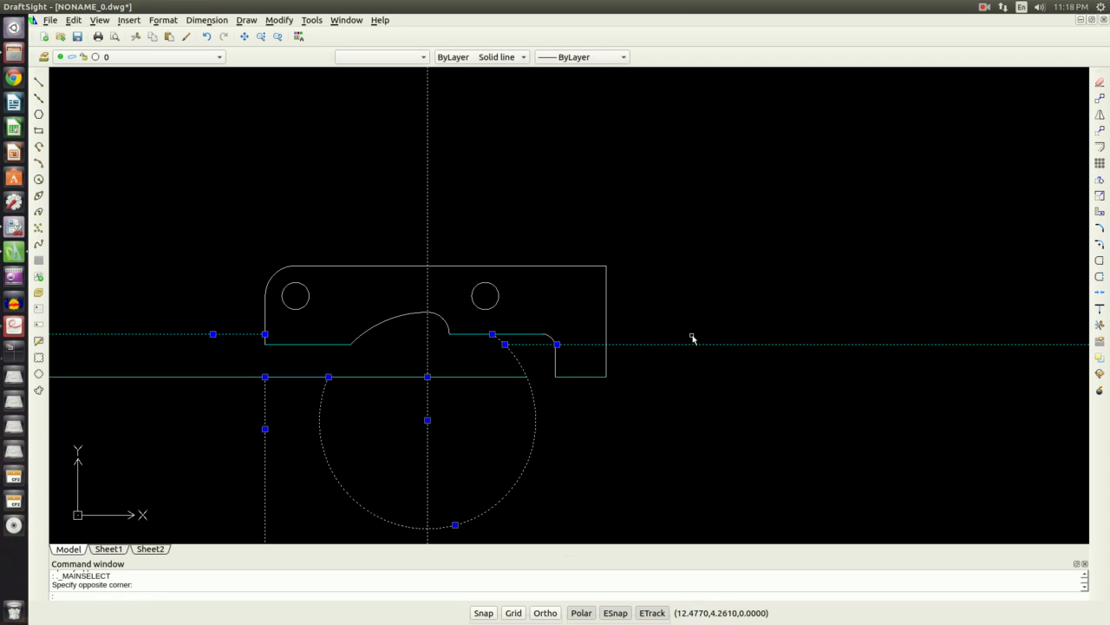
key("Delete")
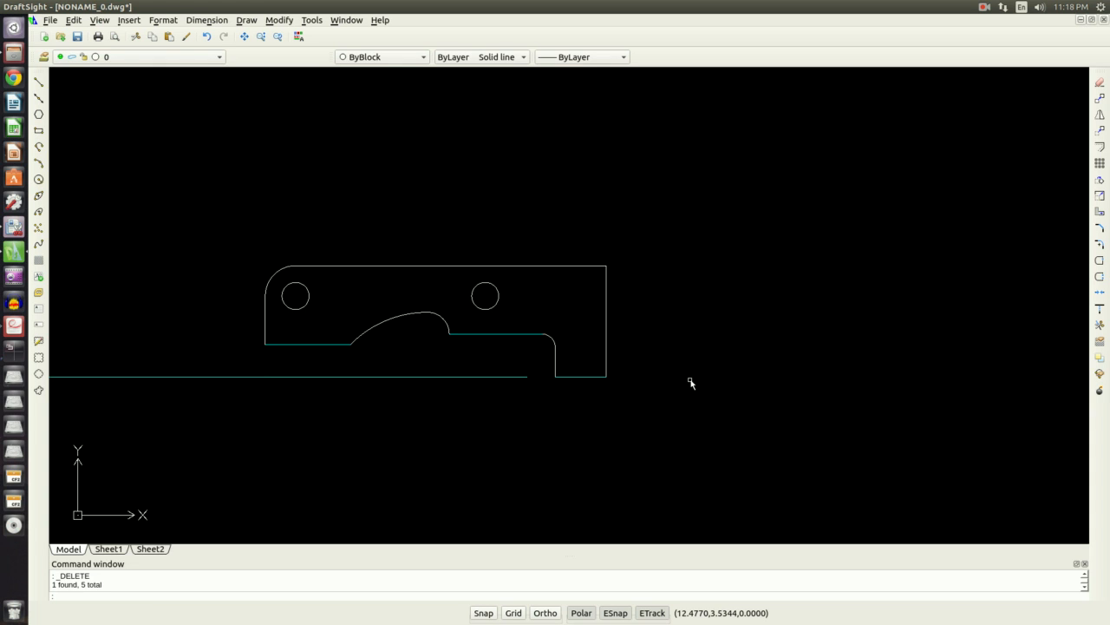
- Check the reference PDF for the angled corner and draw a vertical infinite line through the right hole's centre
key("alt+Tab")
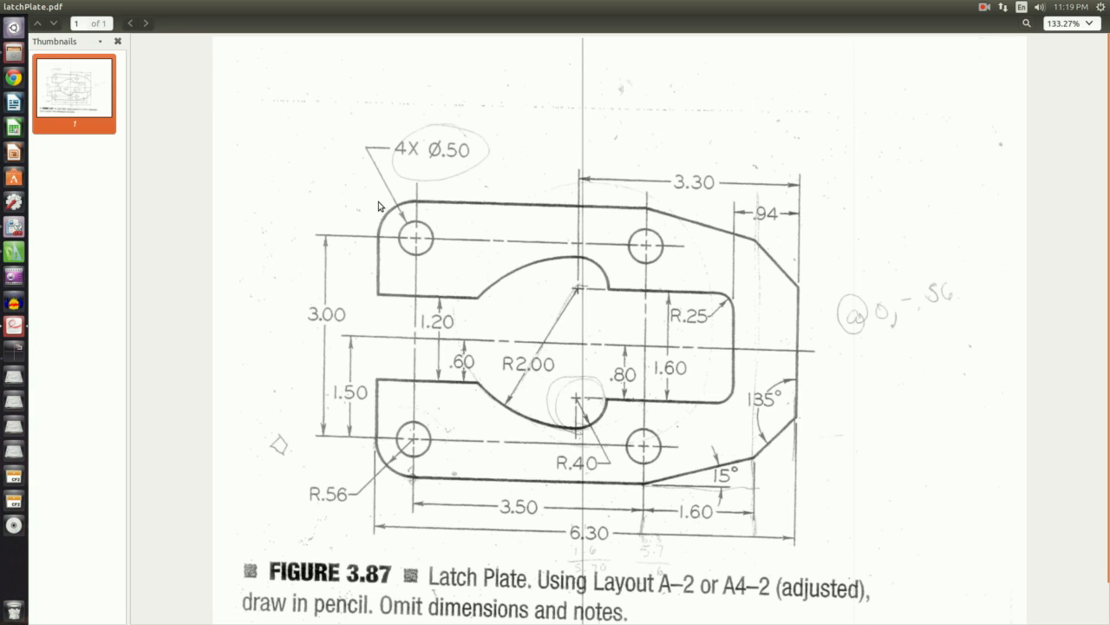
key("alt+Tab")
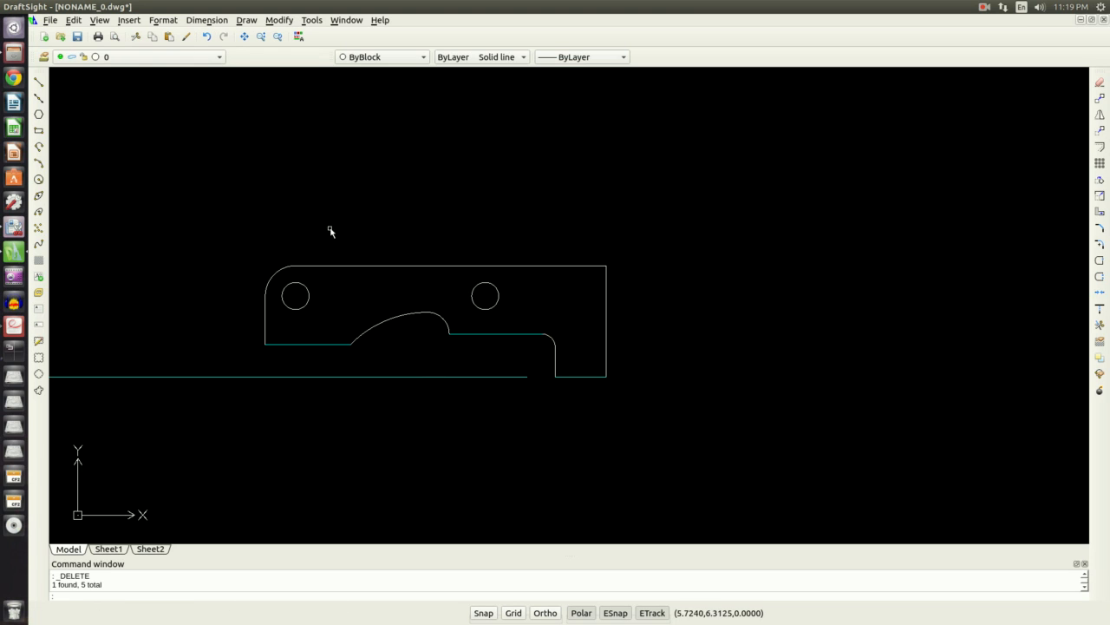
left_click(38, 97)
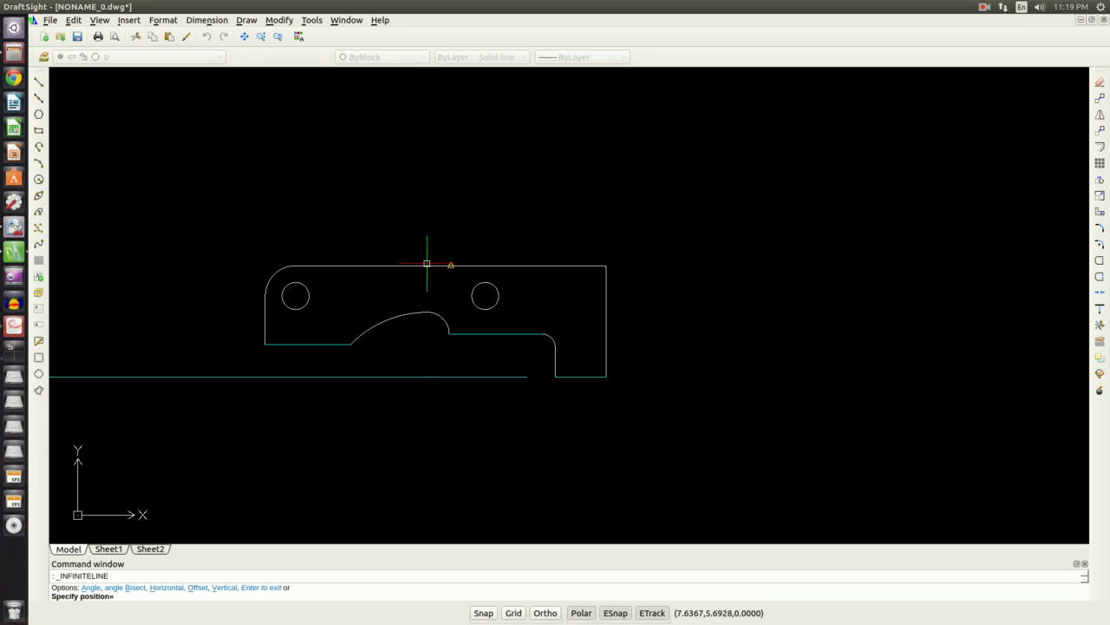
left_click(484, 296)
left_click(484, 250)
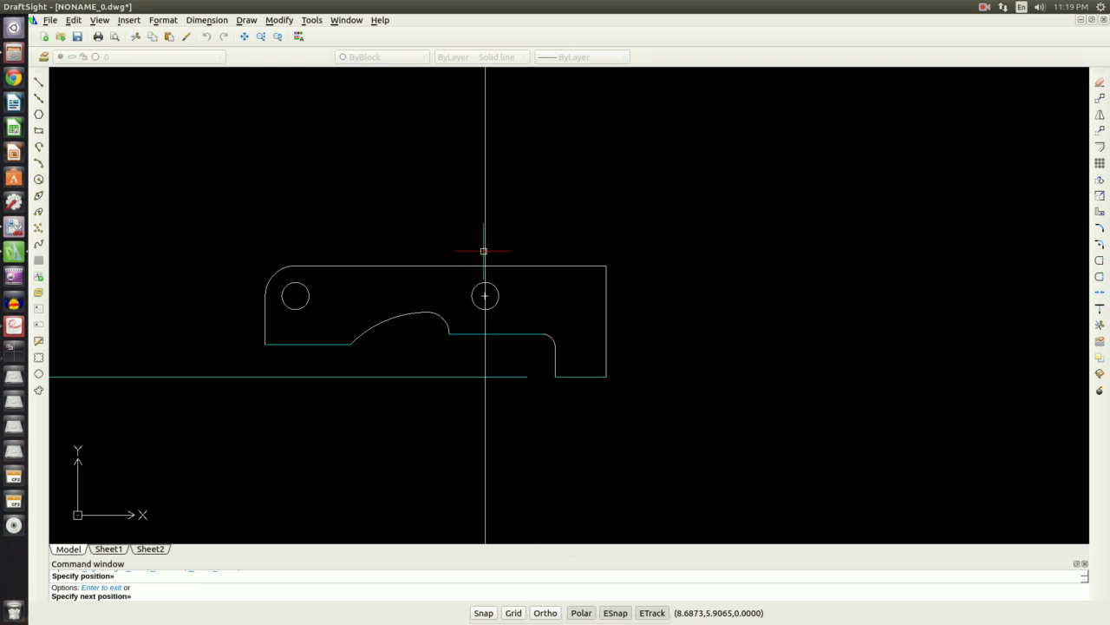
key("Escape")
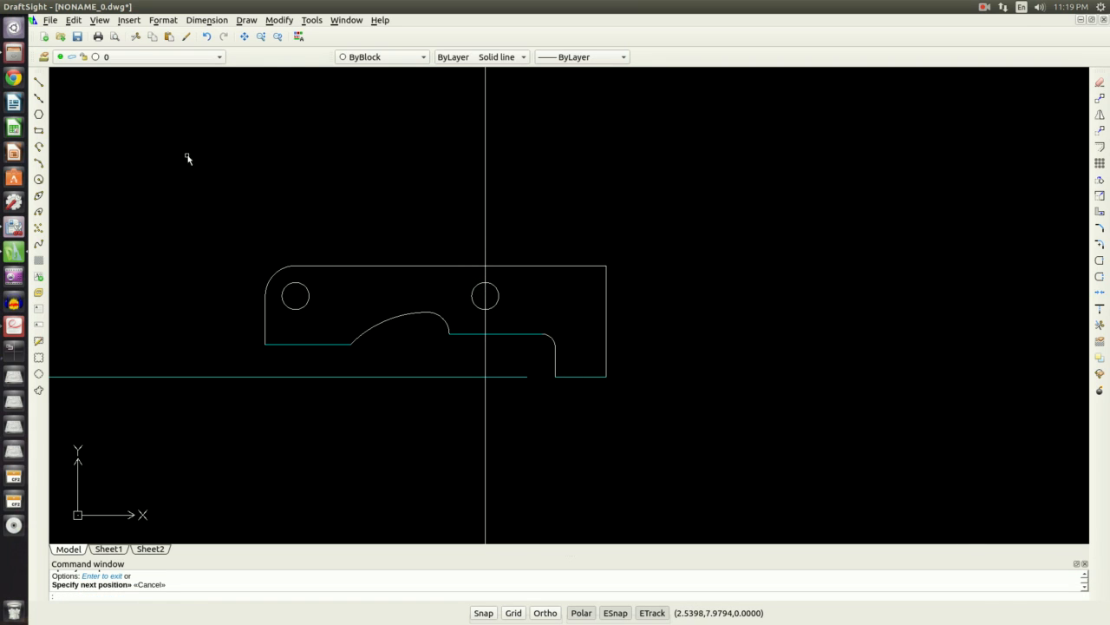
- Draw a line 5 long at -15° from the intersection of the plate's top edge and the vertical infinite line
left_click(38, 81)
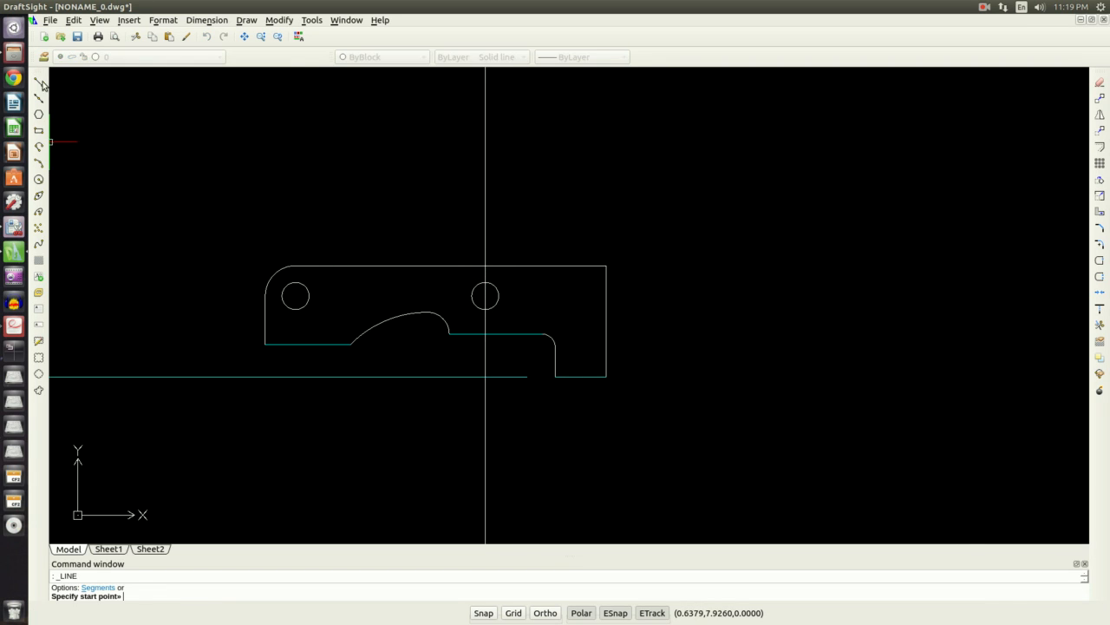
left_click(485, 265)
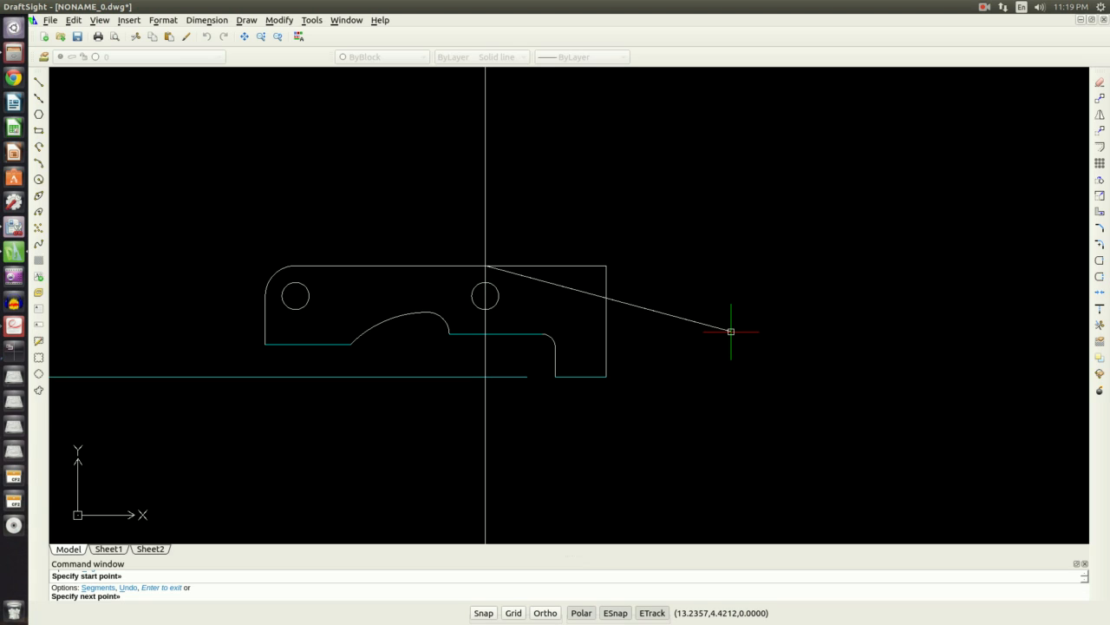
type("@")
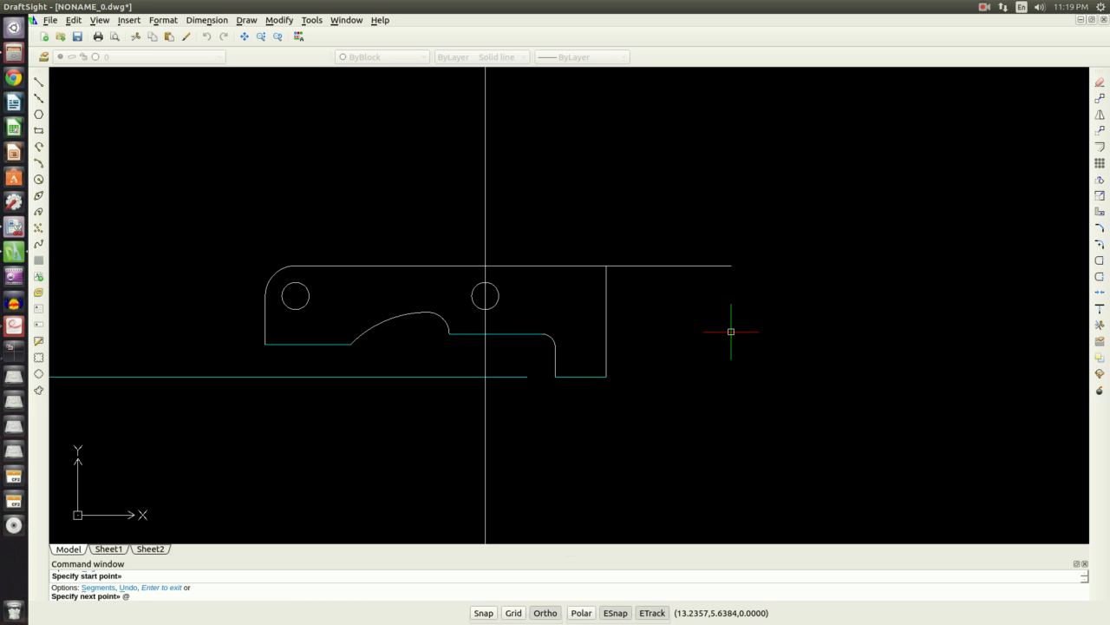
key("F10")
type("5")
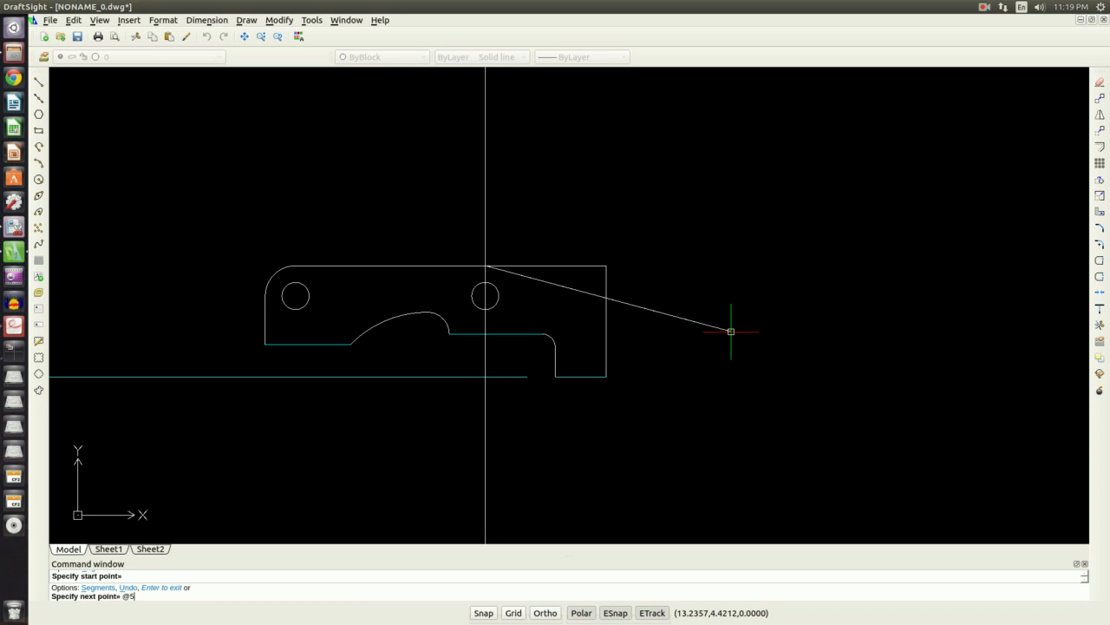
key("F8")
type("<")
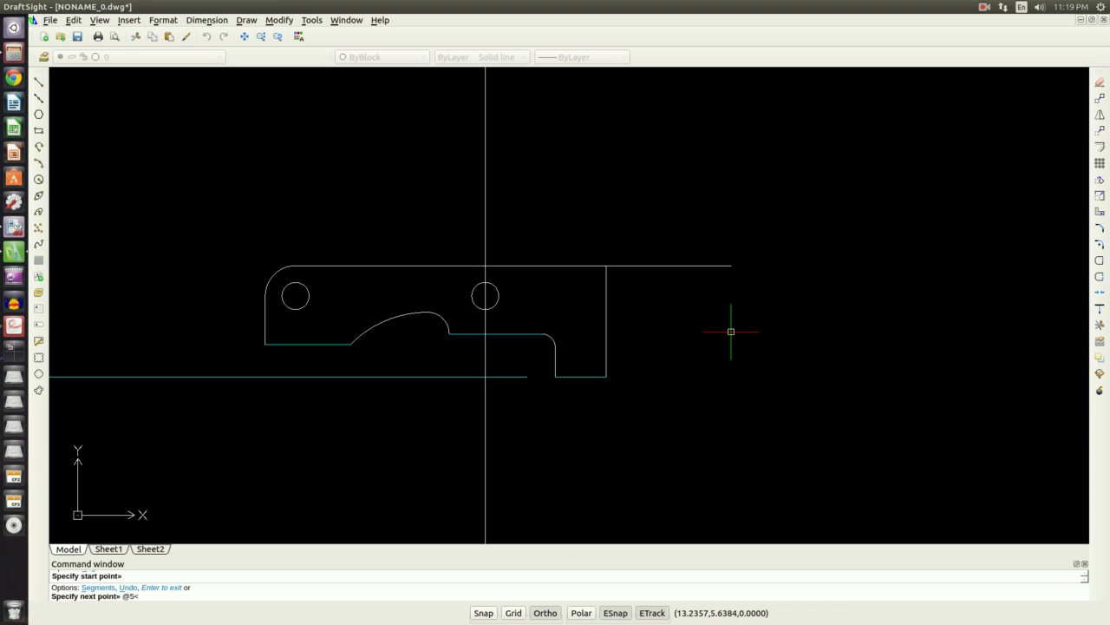
key("F10")
type("-")
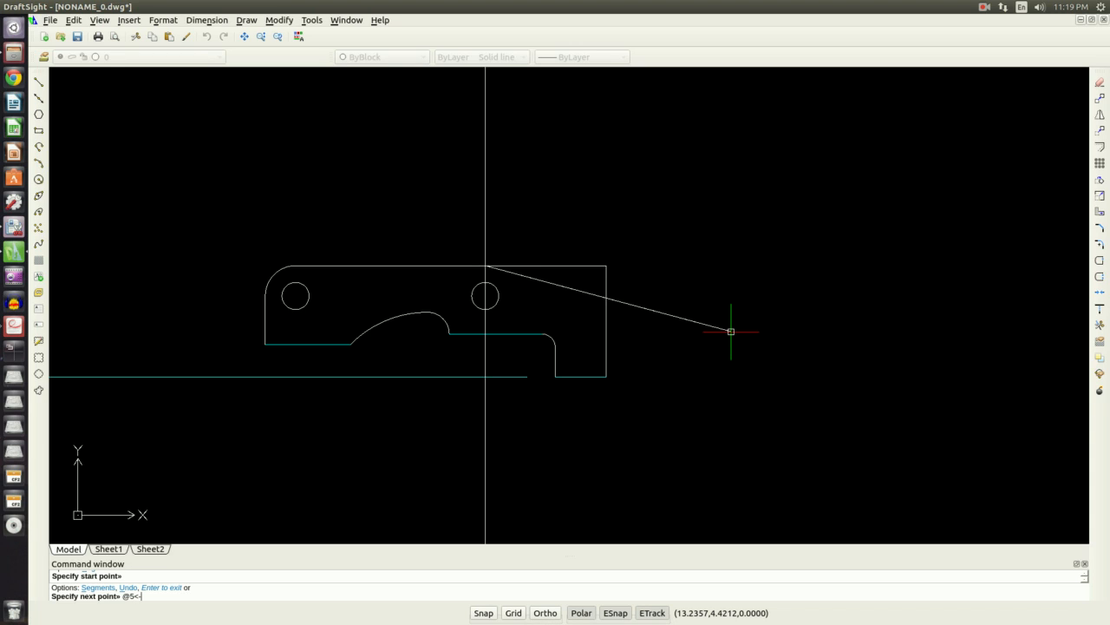
type("15")
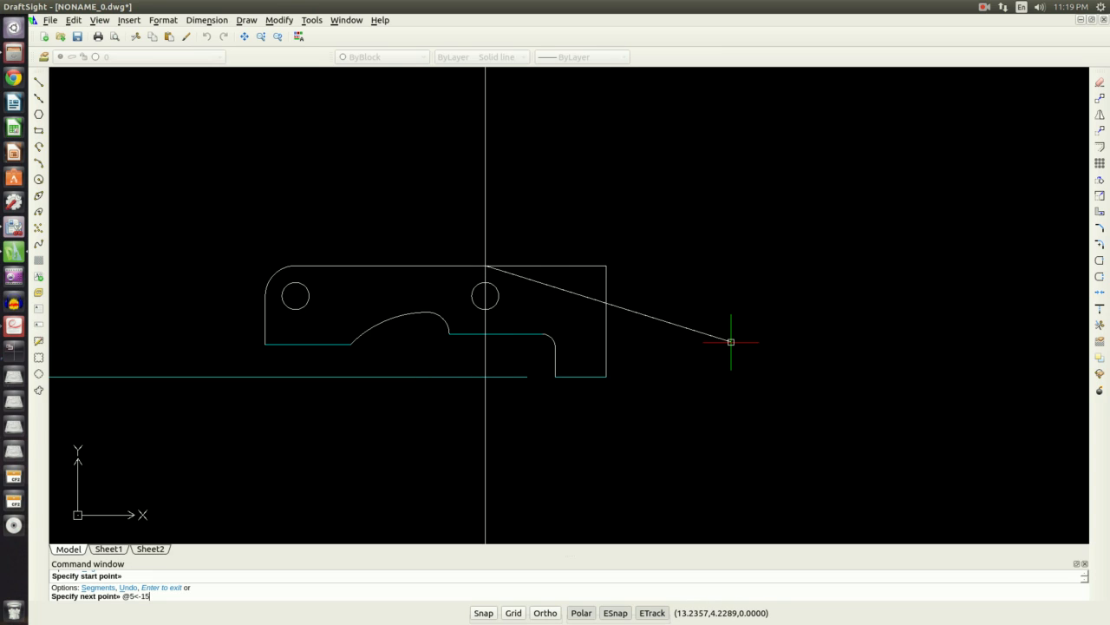
key("Return")
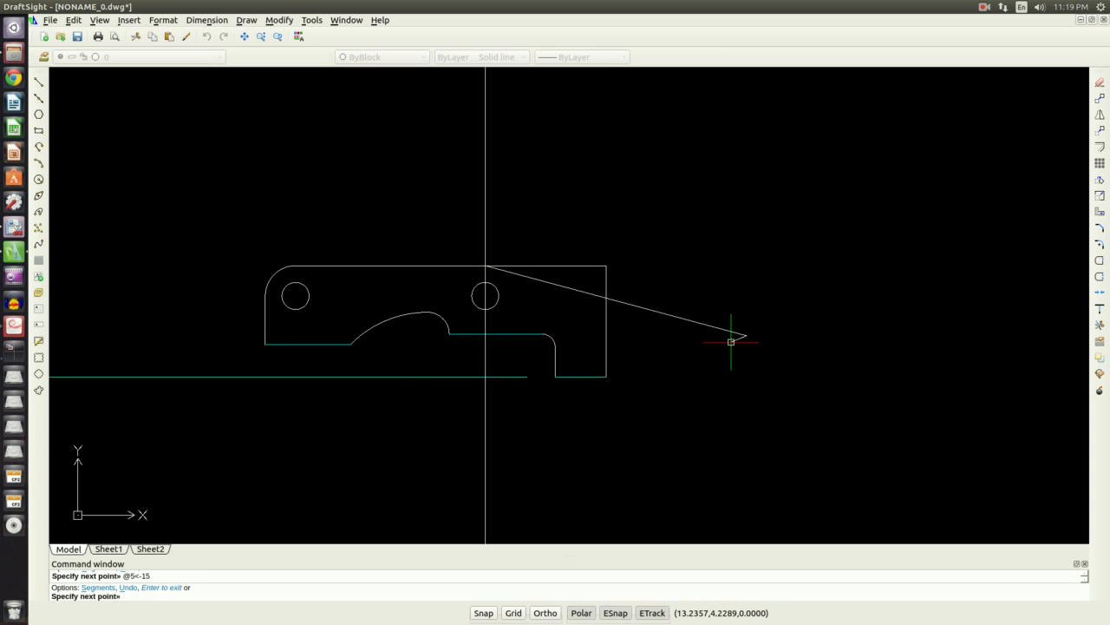
key("Escape")
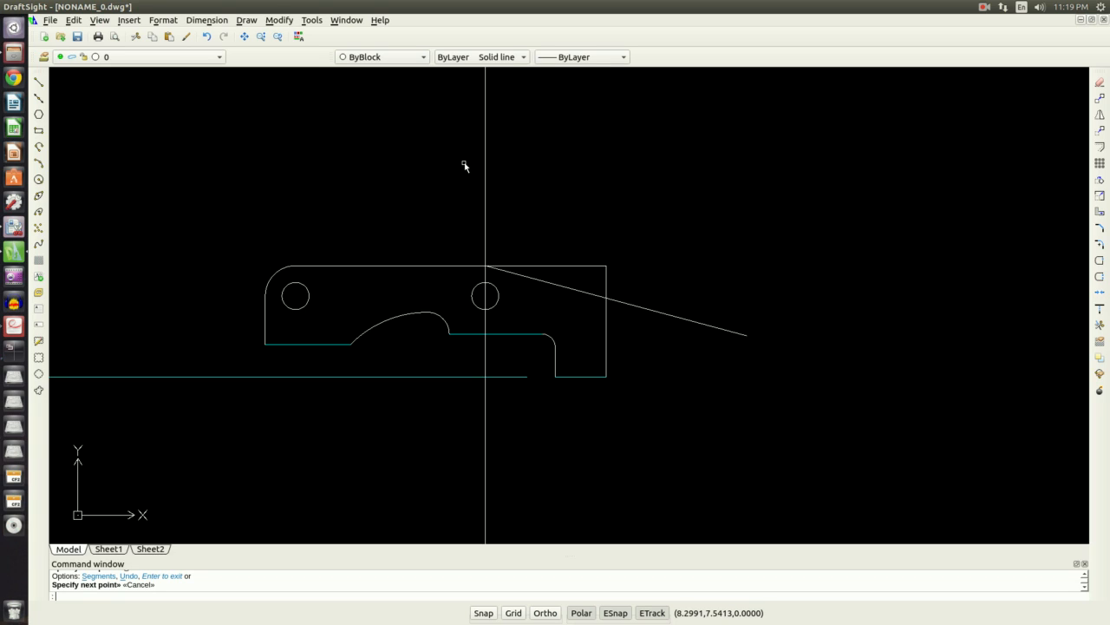
- Offset the vertical infinite line through the right hole 1.6 to the right
type("o")
key("Return")
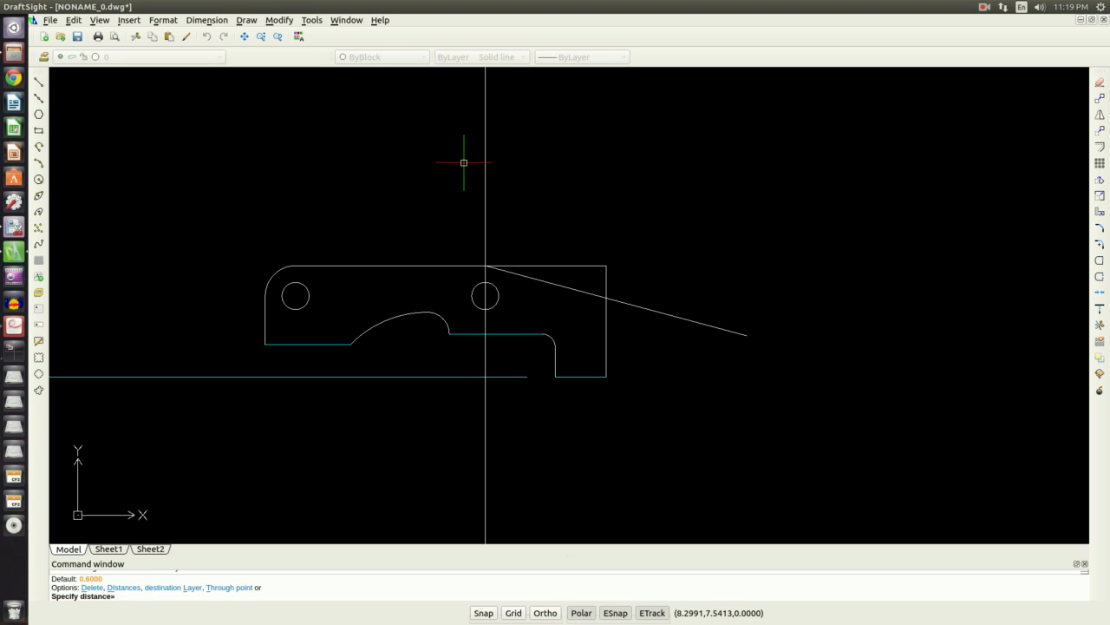
type("1.8")
key("Return")
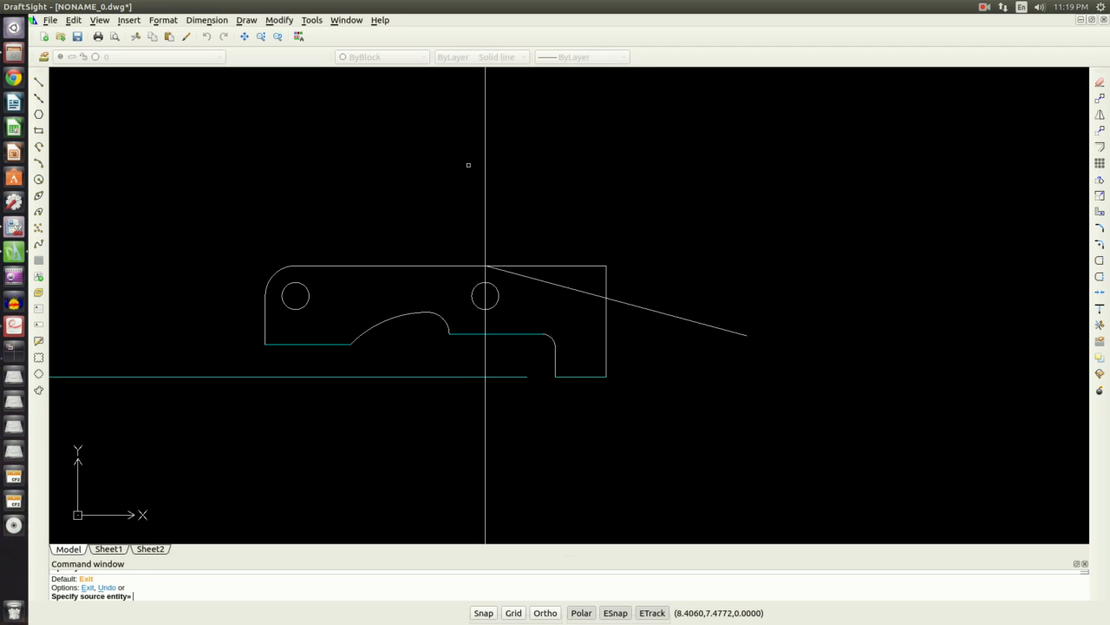
left_click(485, 182)
left_click(518, 183)
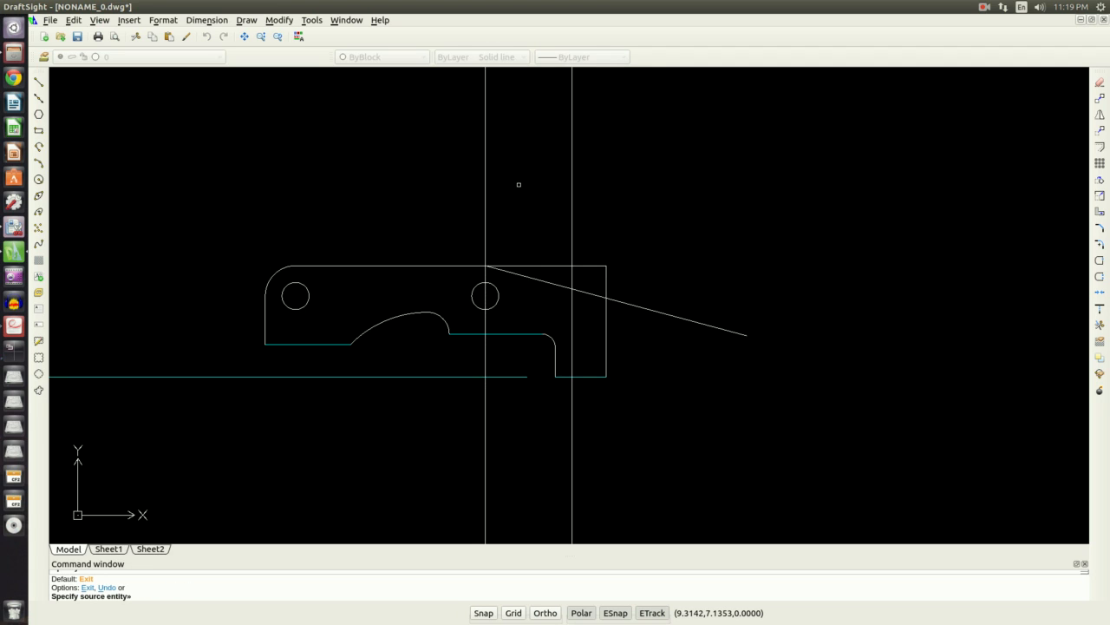
- Draw a line 5 long at -45° from the intersection of the -15° line and the offset vertical infinite line
left_click(38, 81)
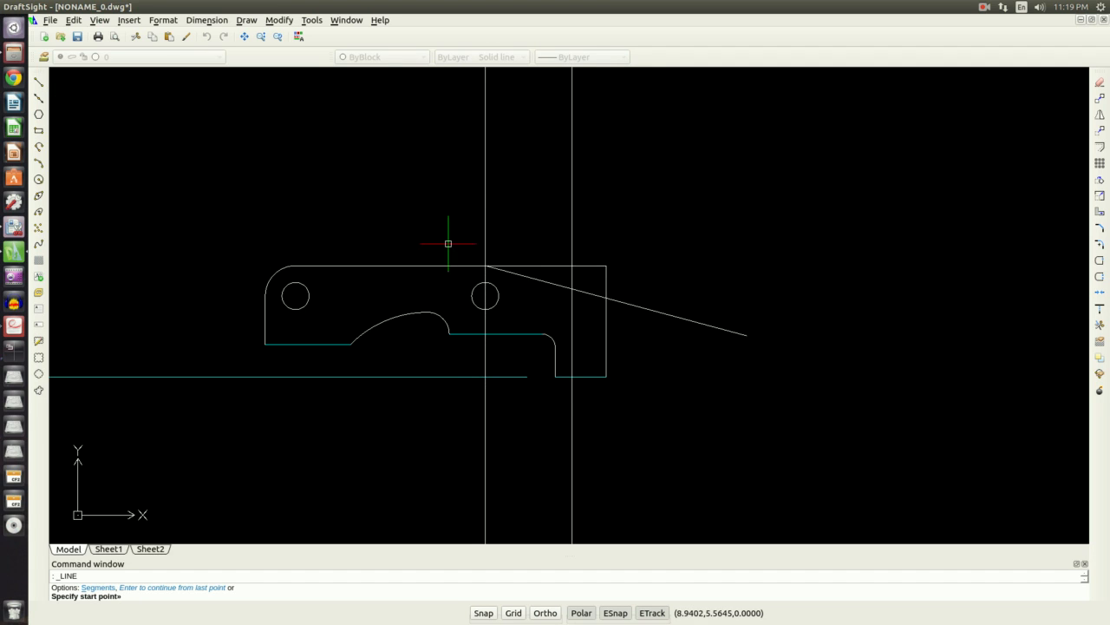
left_click(571, 288)
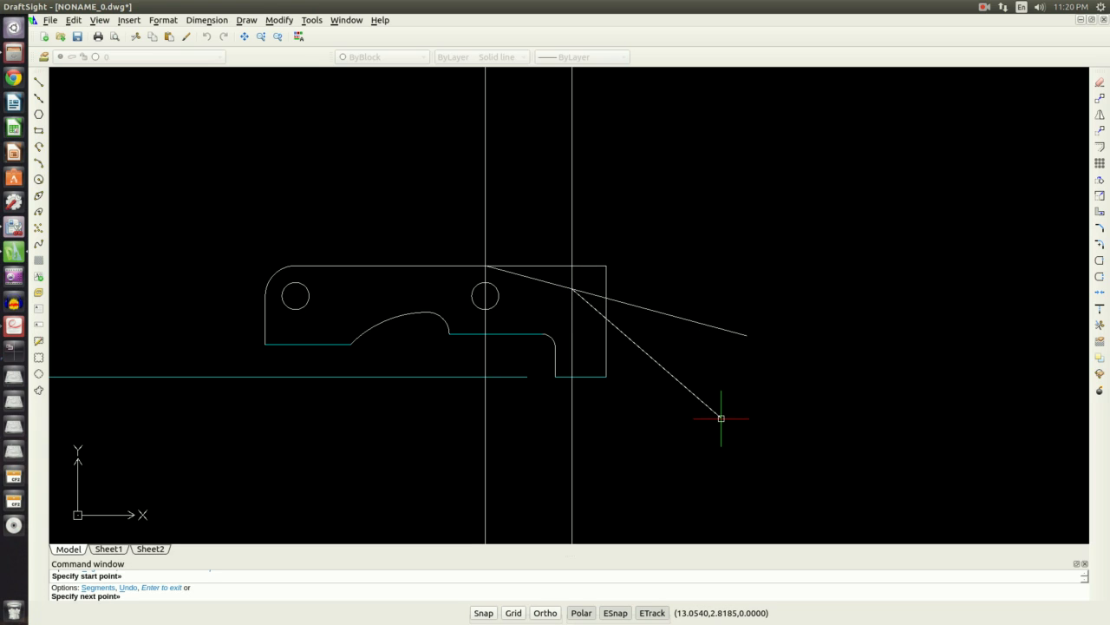
type("@5<")
key("F8")
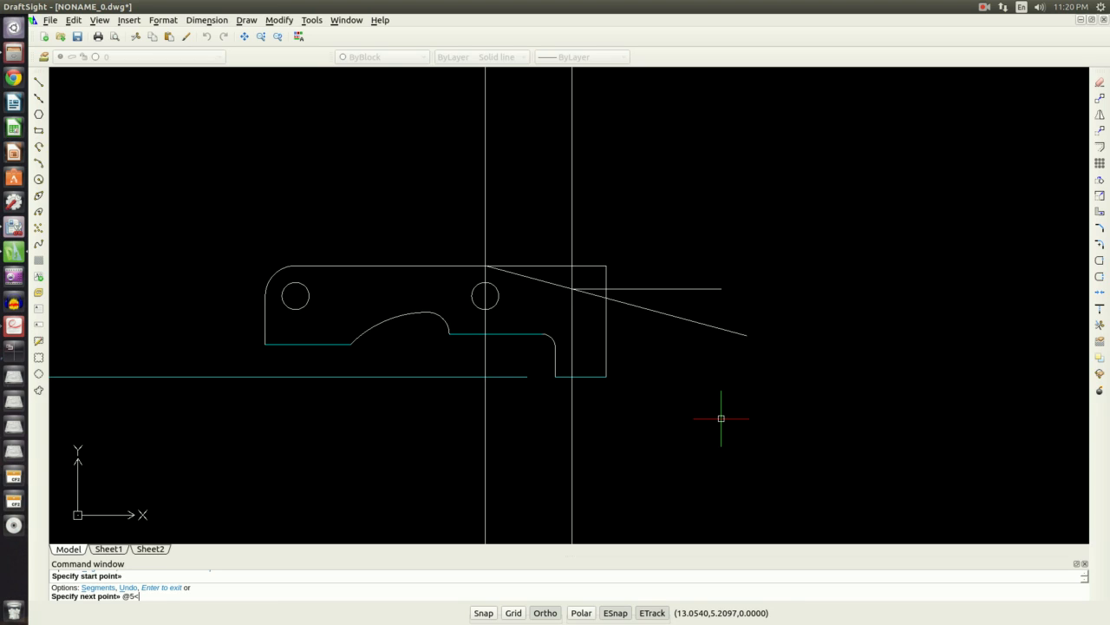
type("-45")
key("F10")
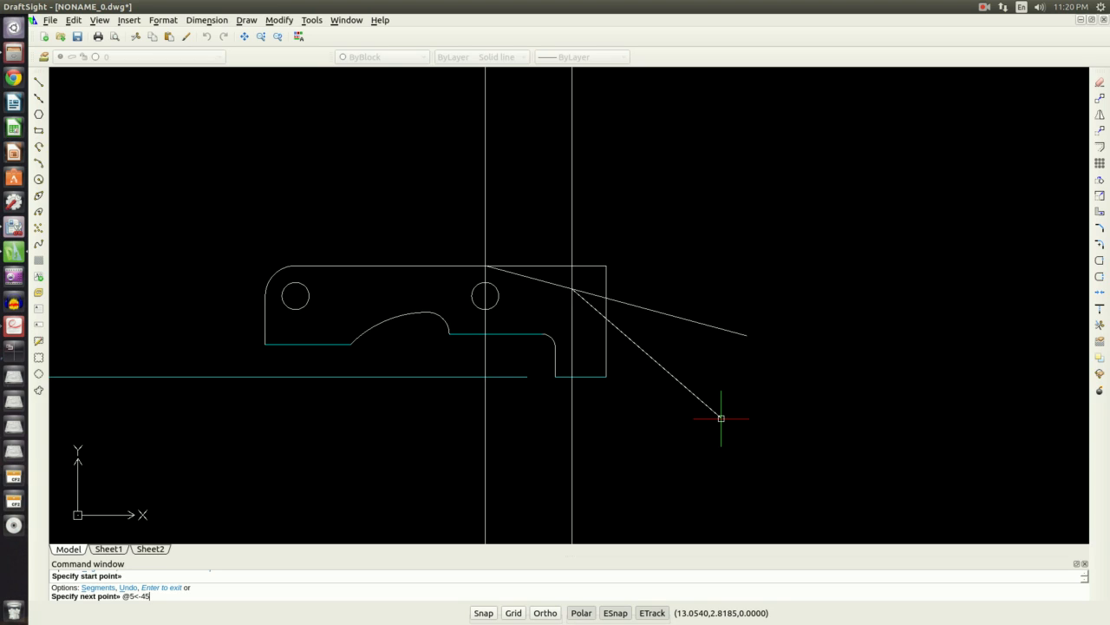
key("Return")
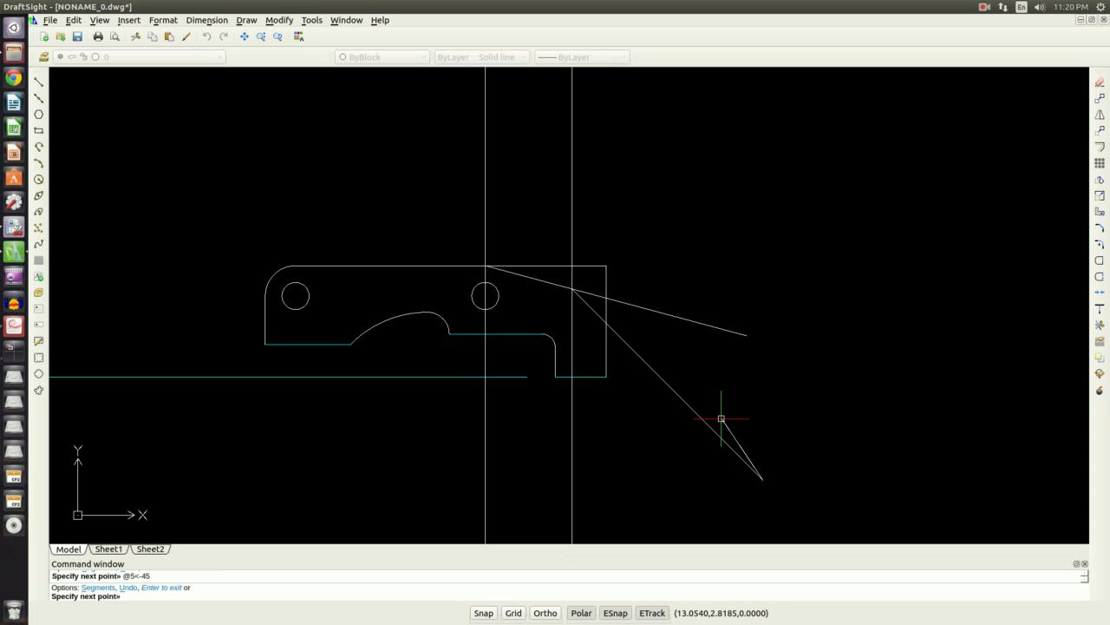
key("Escape")
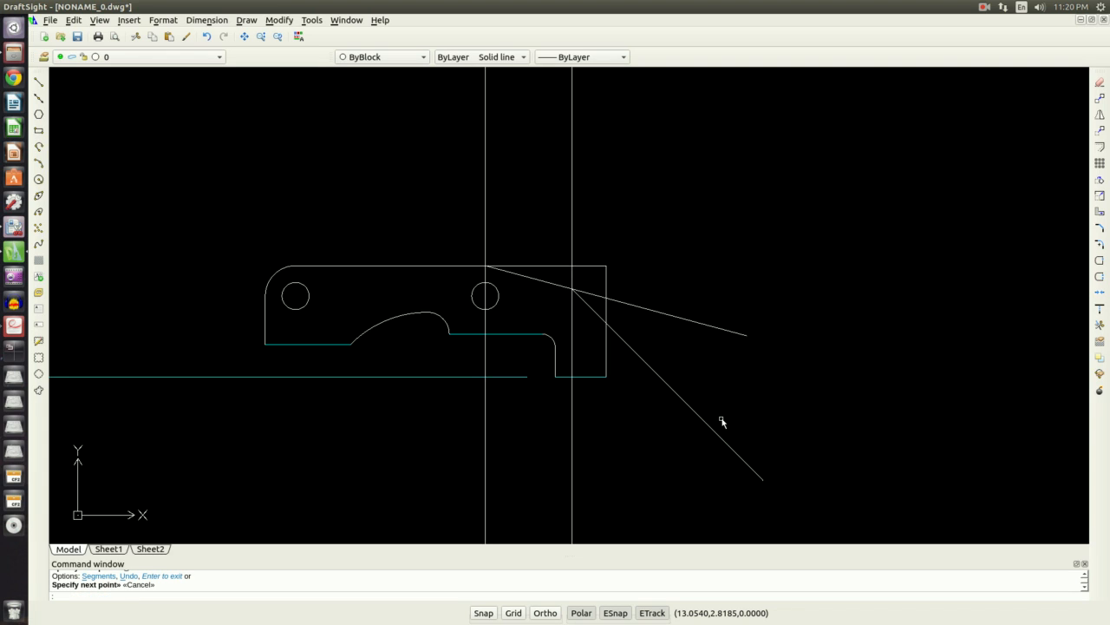
- Trim both angled lines, the plate's right edge and its top edge to form the angled upper right corner
type("tr")
key("Return")
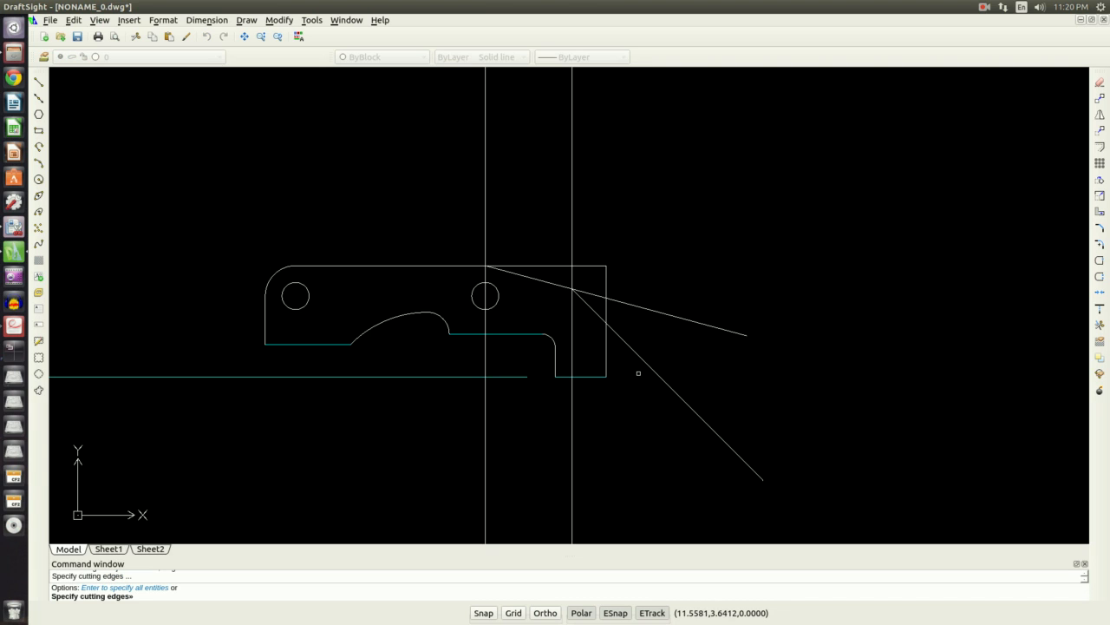
left_click(640, 355)
key("Return")
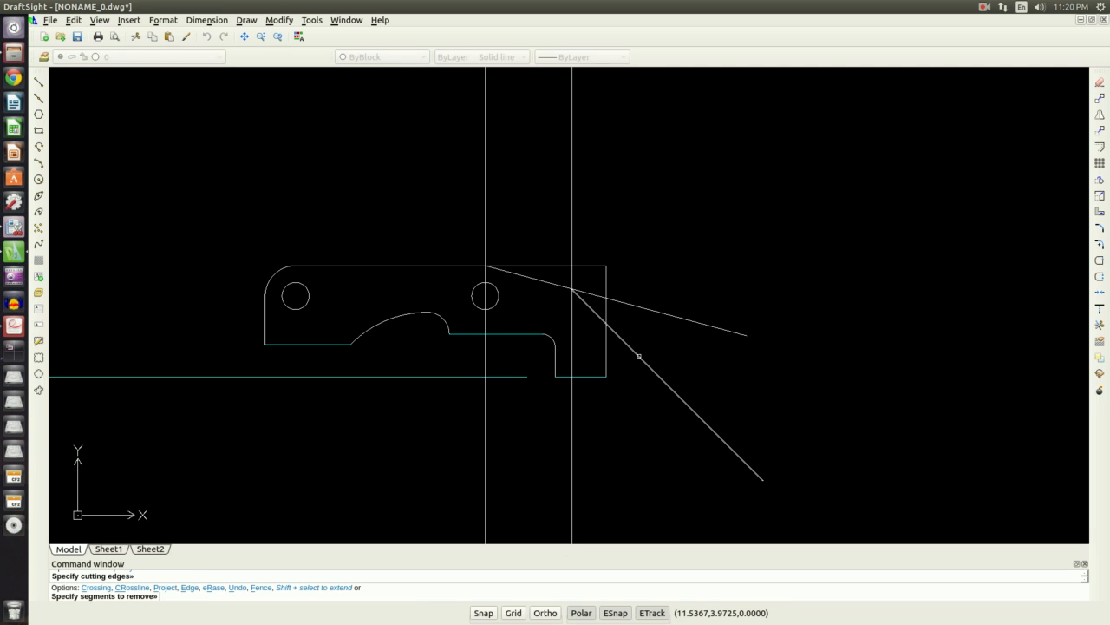
left_click(640, 358)
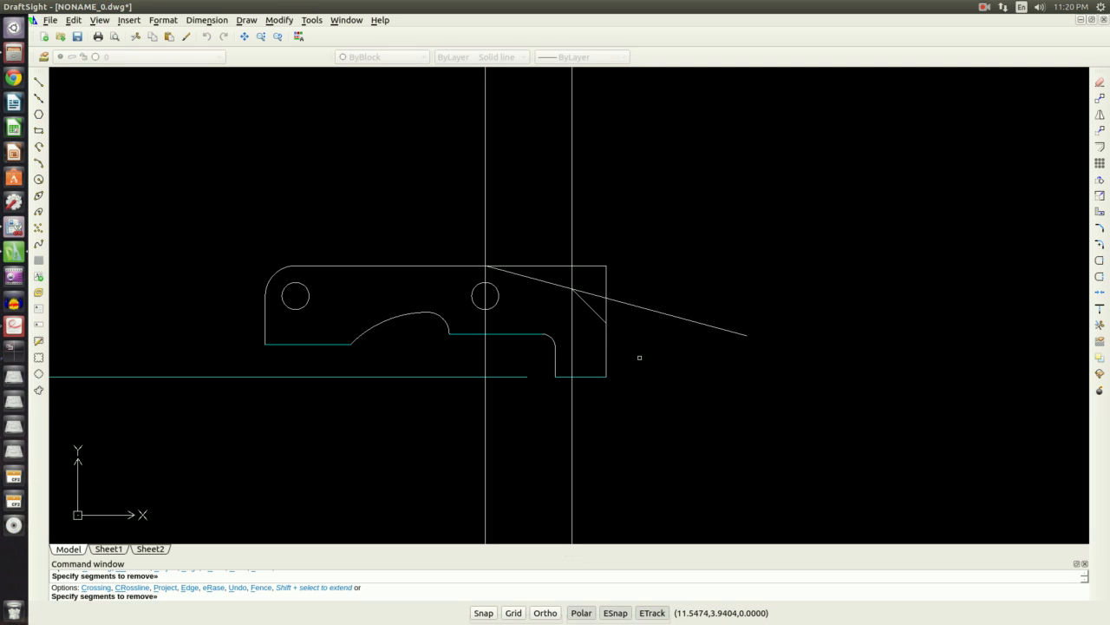
left_click(629, 305)
left_click(606, 282)
left_click(608, 305)
left_click(595, 294)
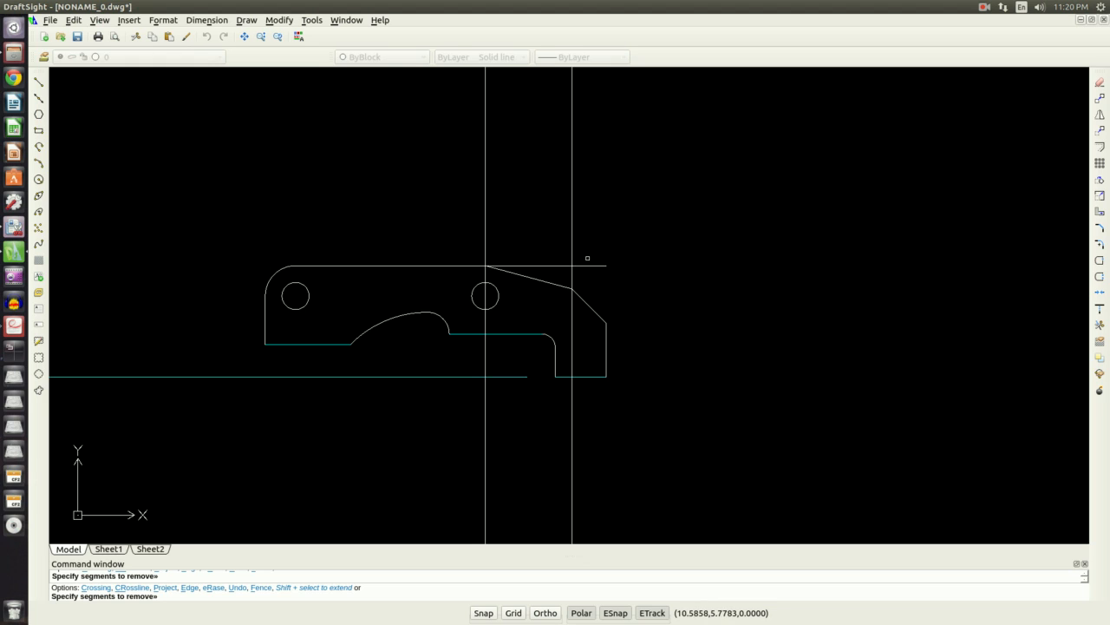
left_click(531, 265)
key("Escape")
- Delete the leftover top edge segment outside the angled corner and both vertical infinite lines
left_click(619, 279)
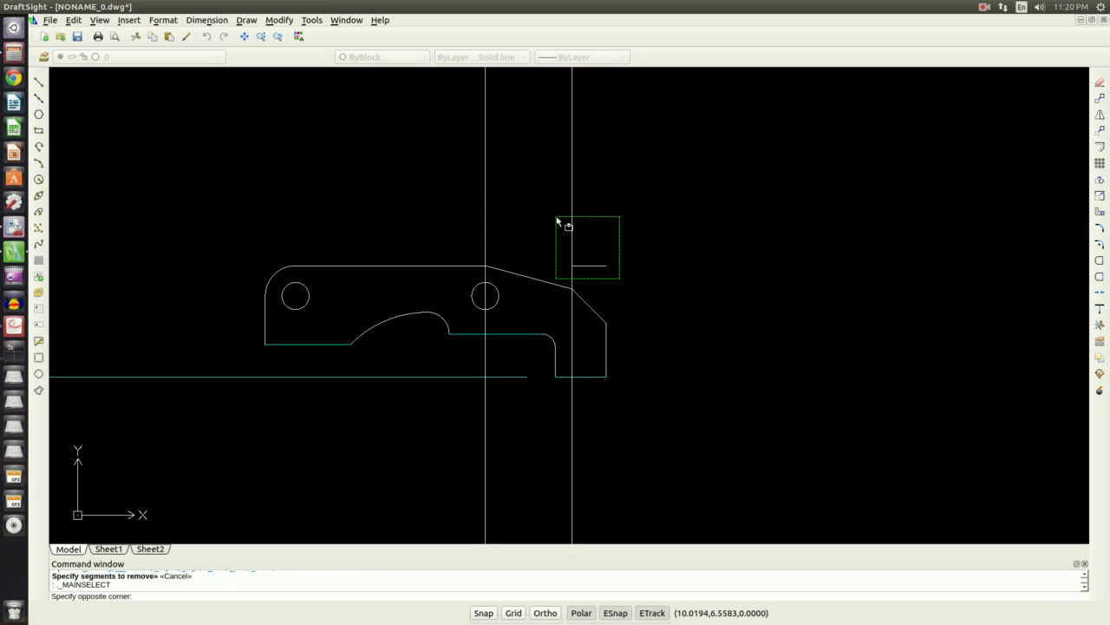
left_click(555, 222)
left_click(485, 209)
key("Delete")
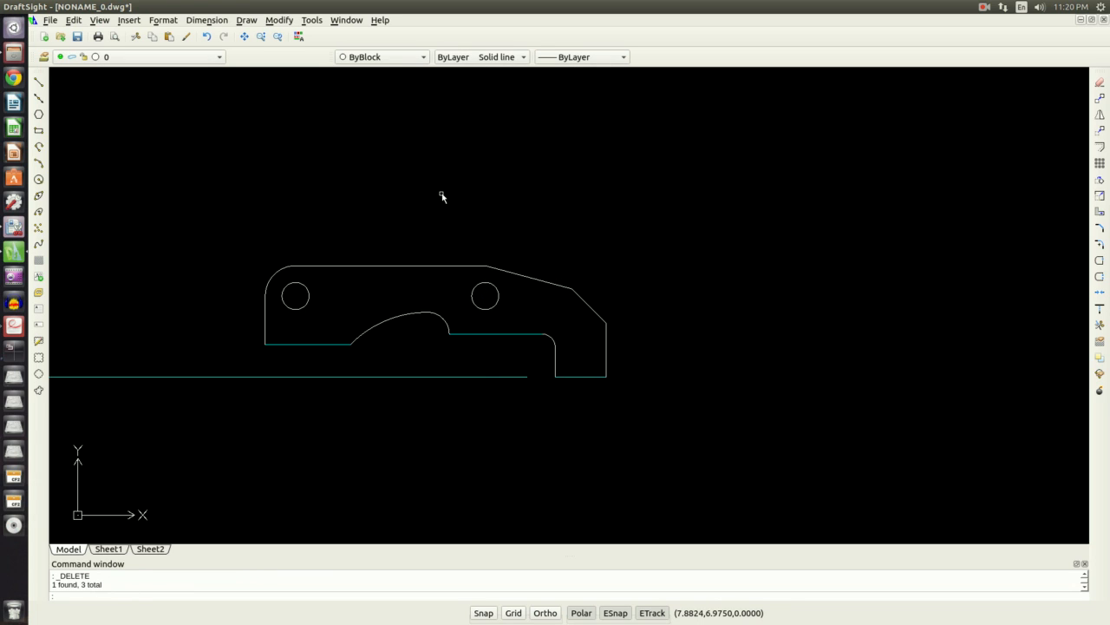
- Check the reference PDF, then mirror the upper half of the plate about its horizontal centre line, keeping the source entities
scroll(241, 204, "down", 2)
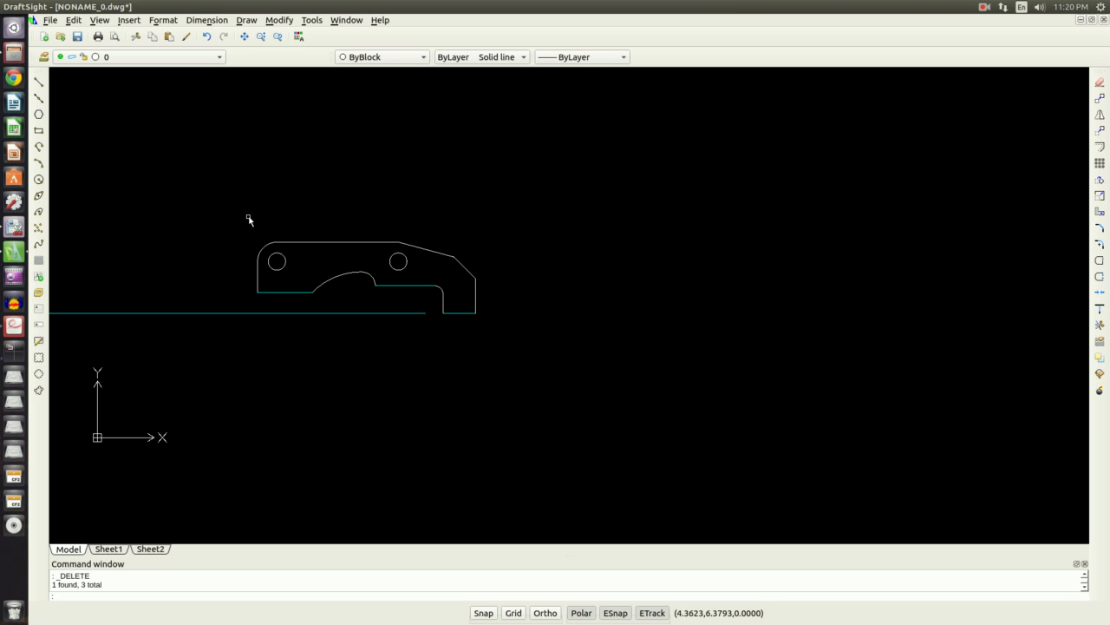
key("alt+Tab")
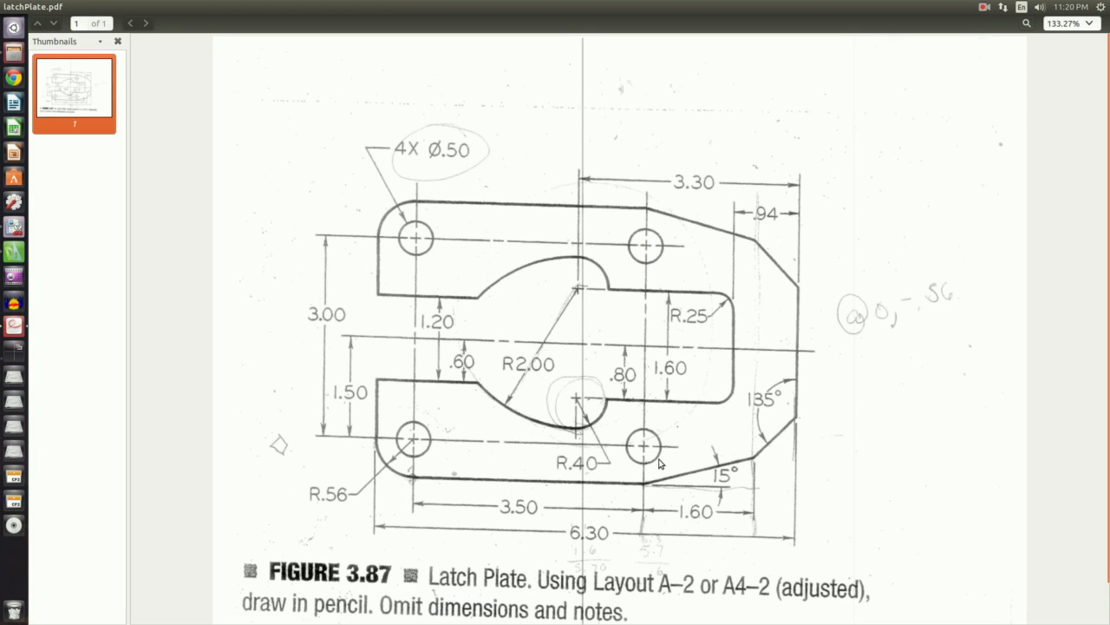
key("alt+Tab")
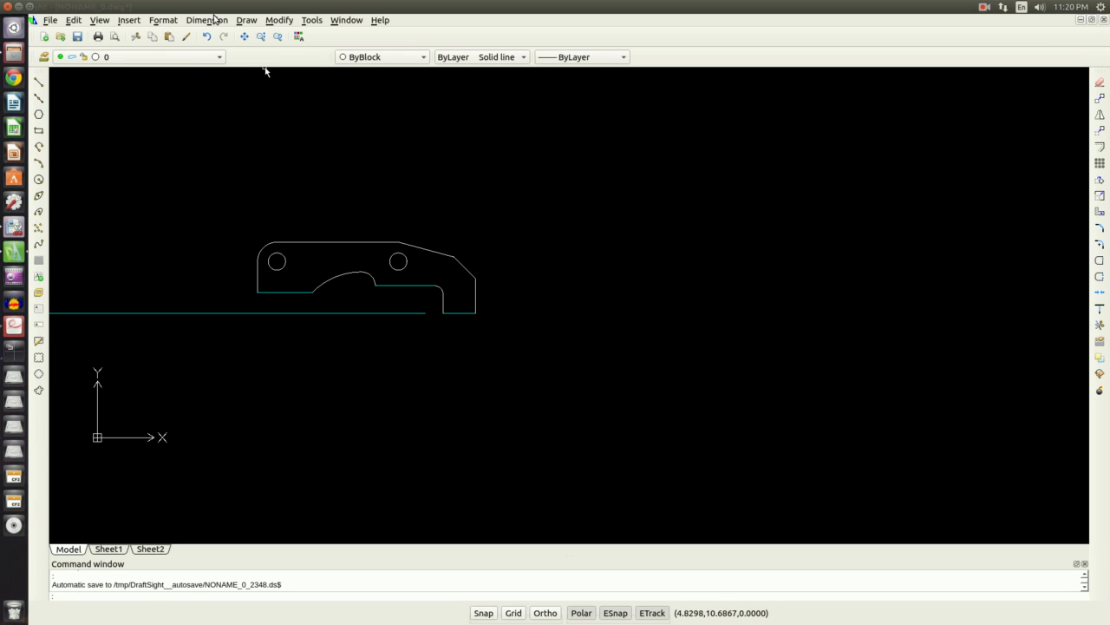
left_click(278, 23)
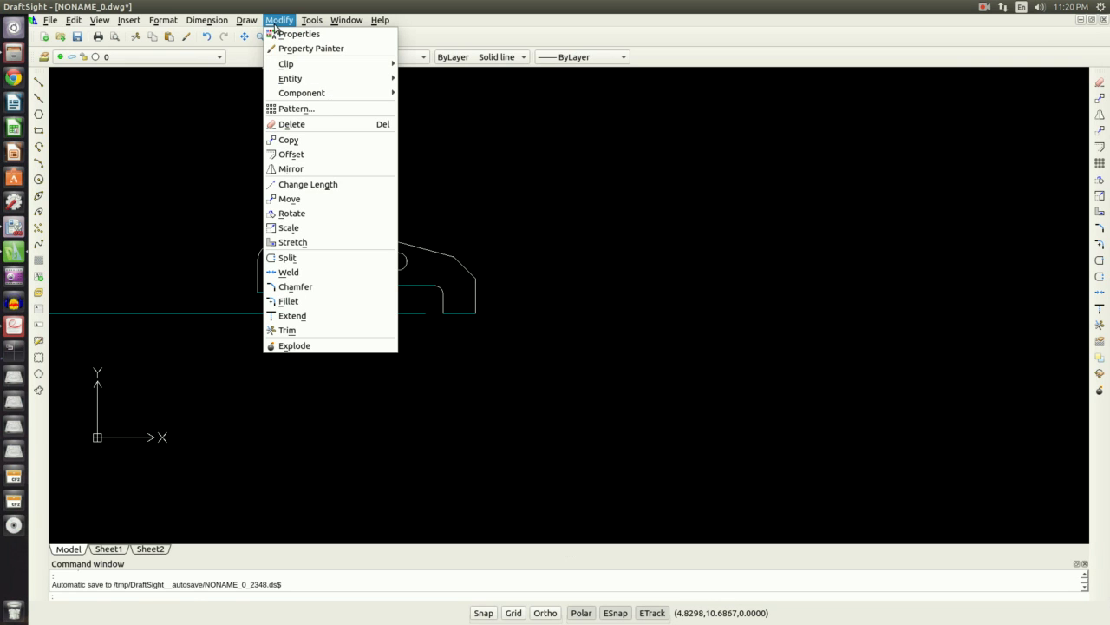
left_click(288, 169)
left_click(226, 212)
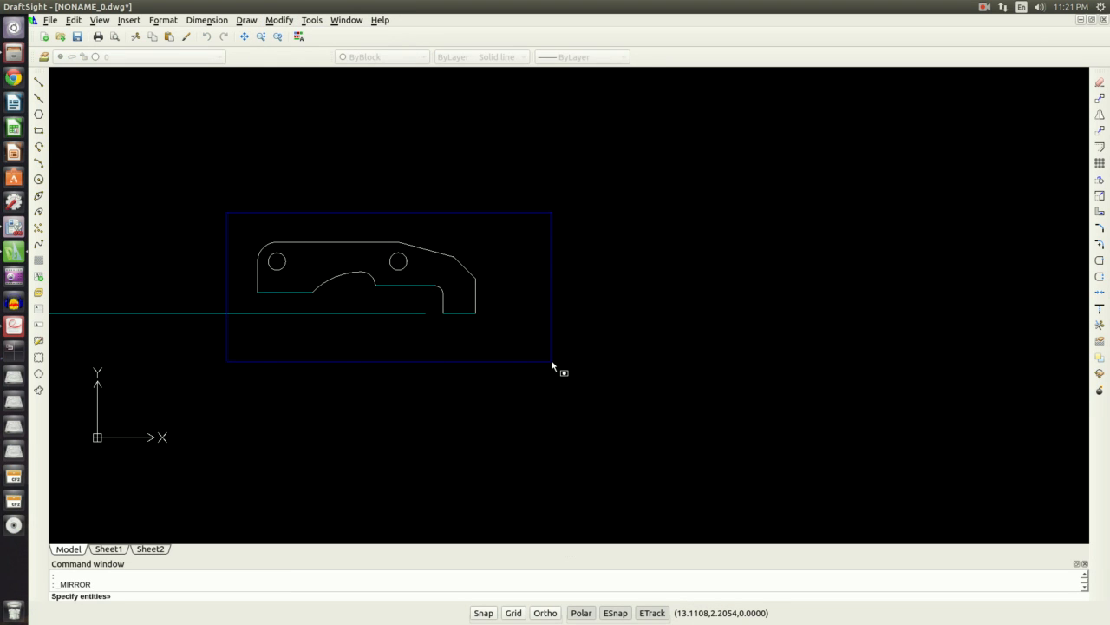
left_click(525, 362)
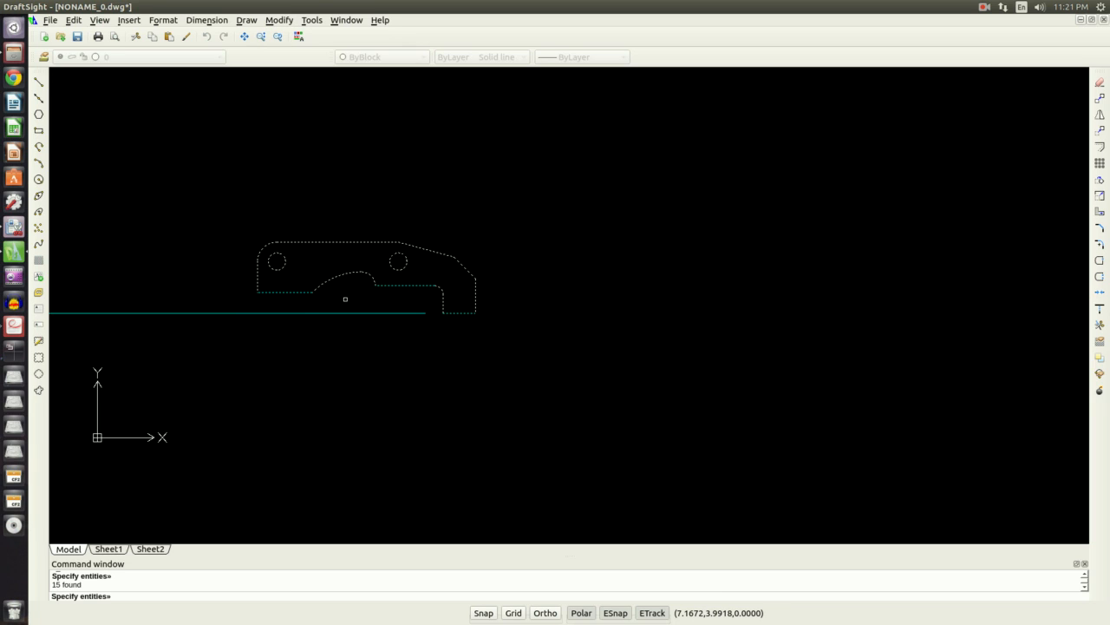
key("Return")
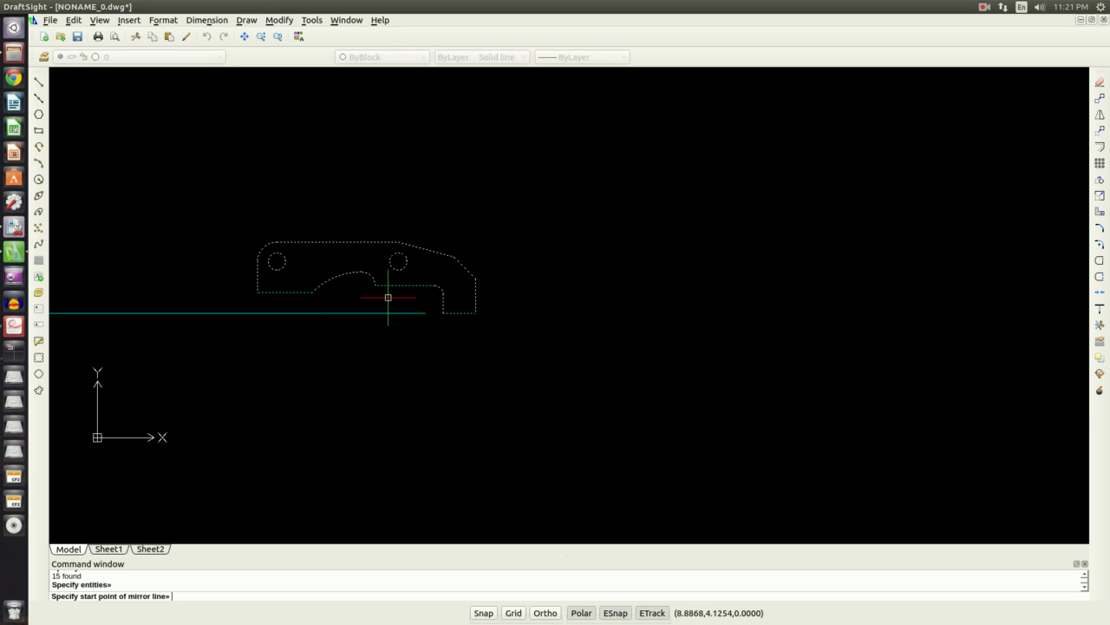
left_click(475, 313)
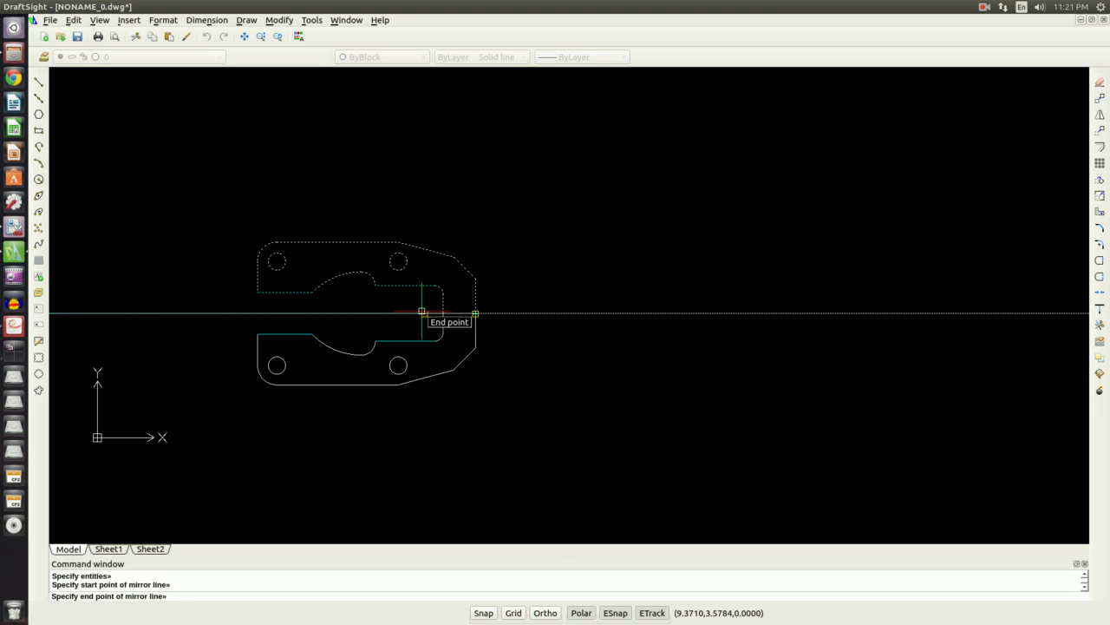
left_click(421, 311)
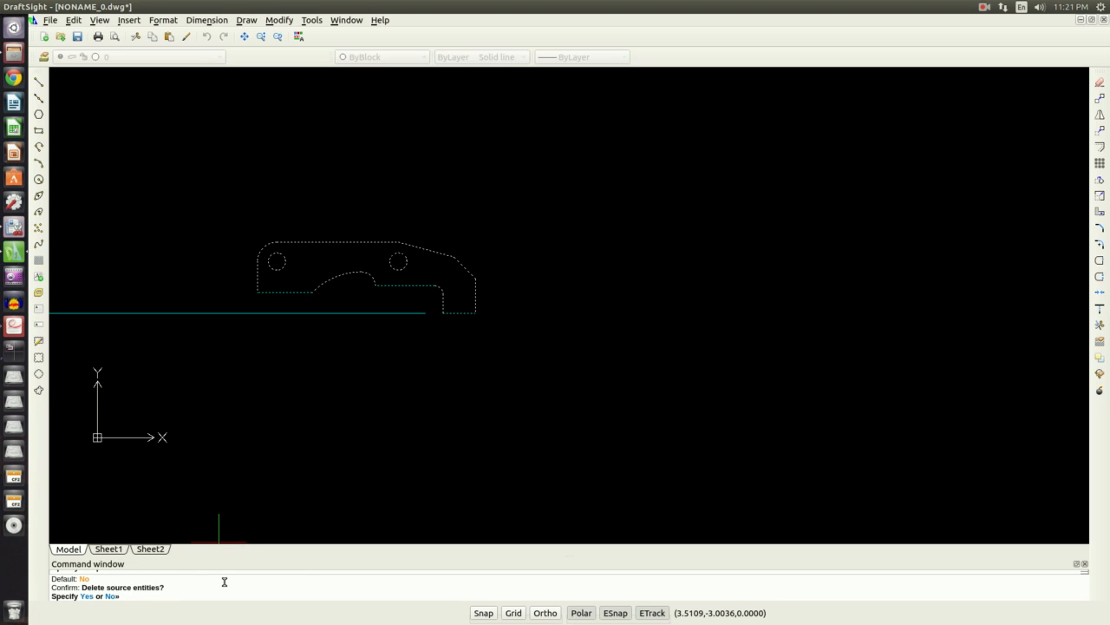
key("Return")
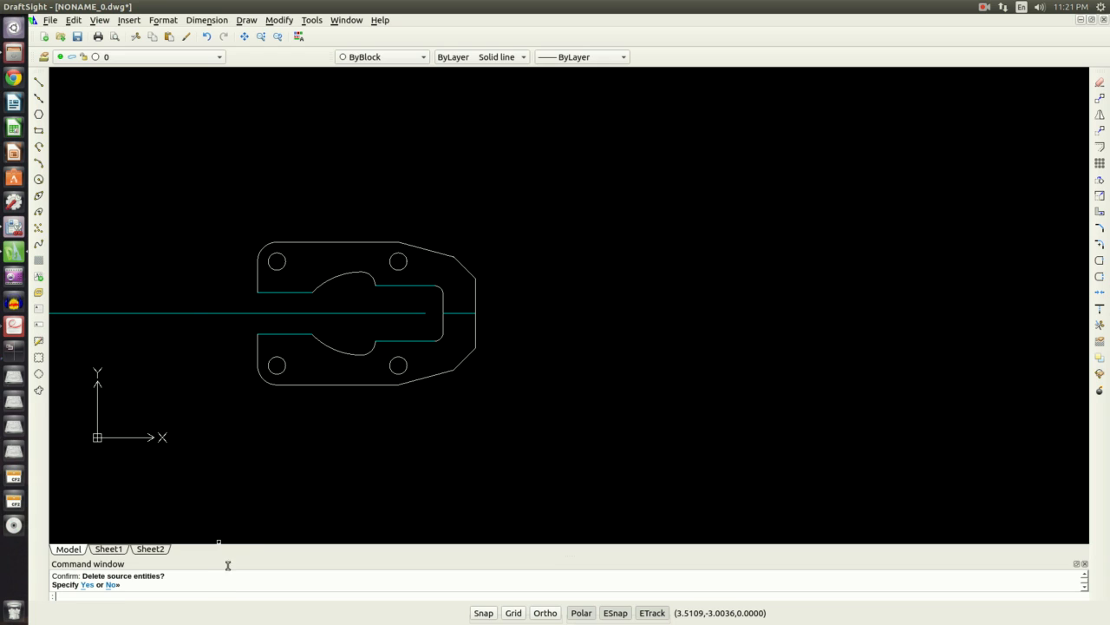
- Delete the long horizontal centre line and the overlapping short centre segments between the slot and the plate's right edge
left_click(184, 309)
left_click(166, 329)
key("Delete")
left_click(469, 321)
left_click(442, 308)
key("Delete")
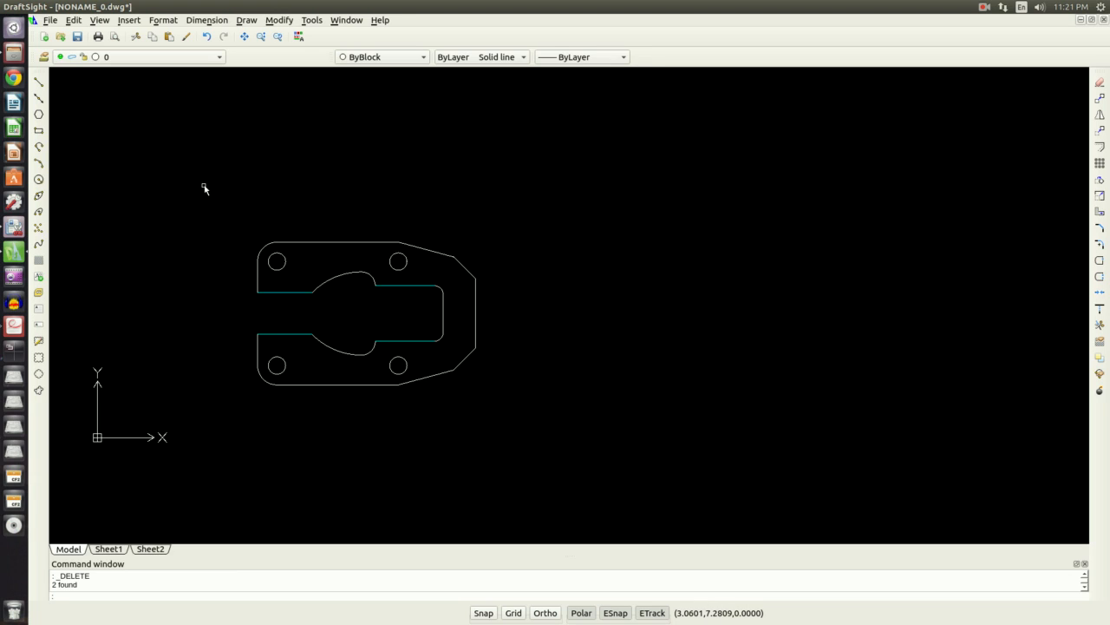
key("Escape")
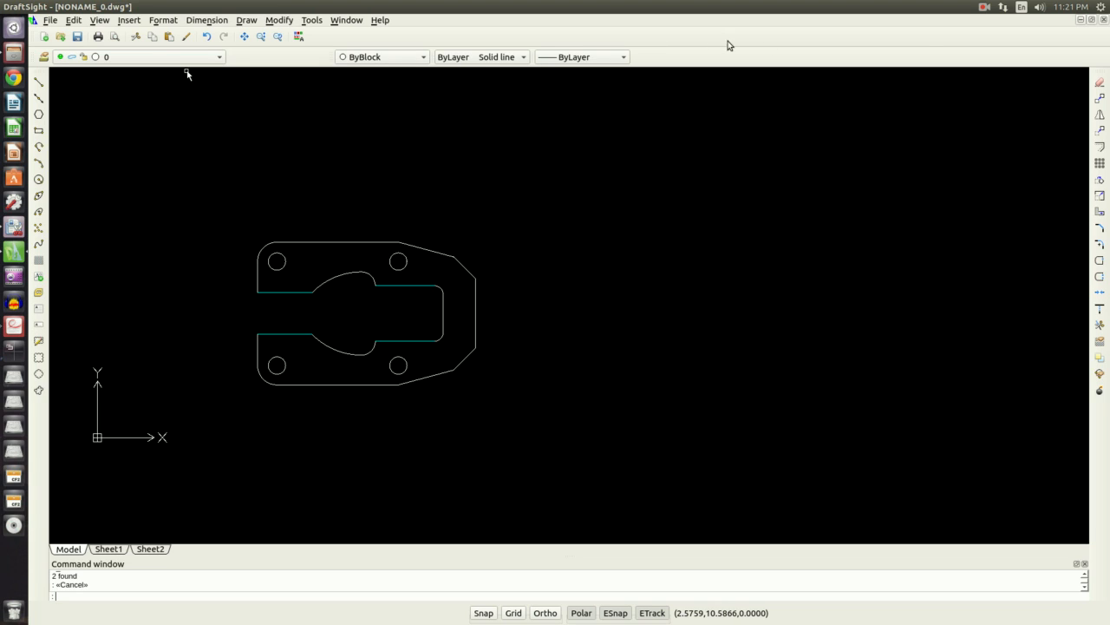
left_click(986, 8)
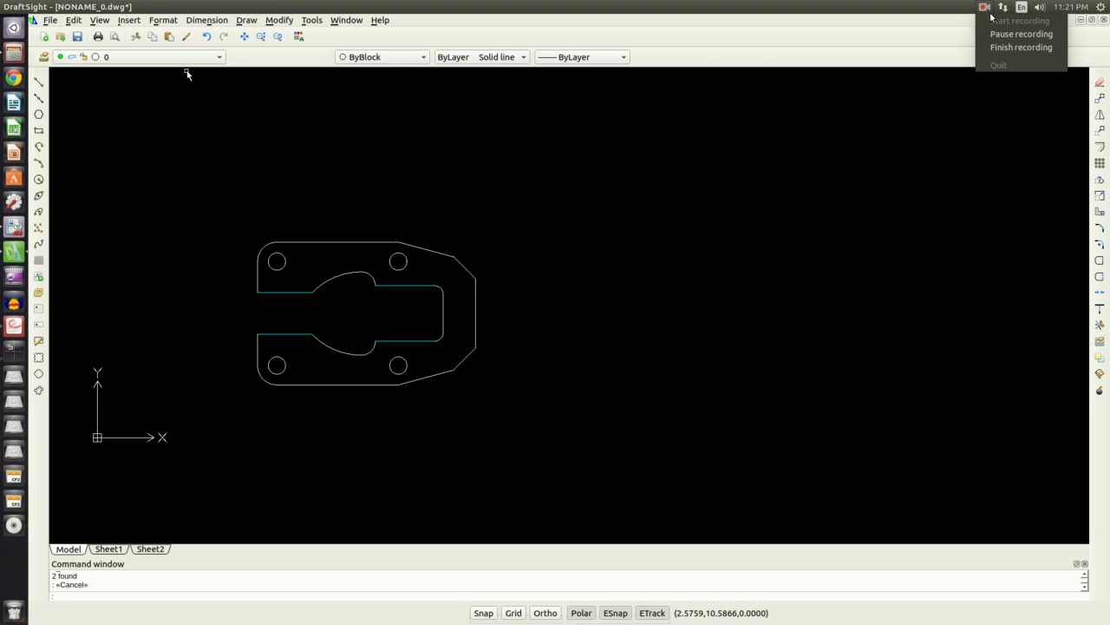